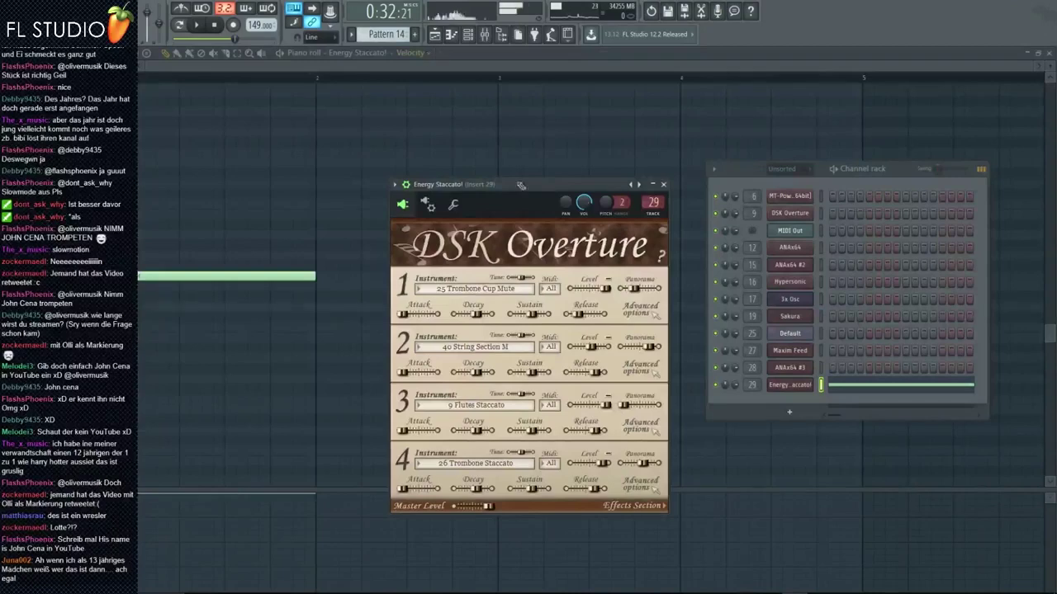
- Bring up Pattern 14's notes from the playlist and lower its long note by one octave
left_click(438, 33)
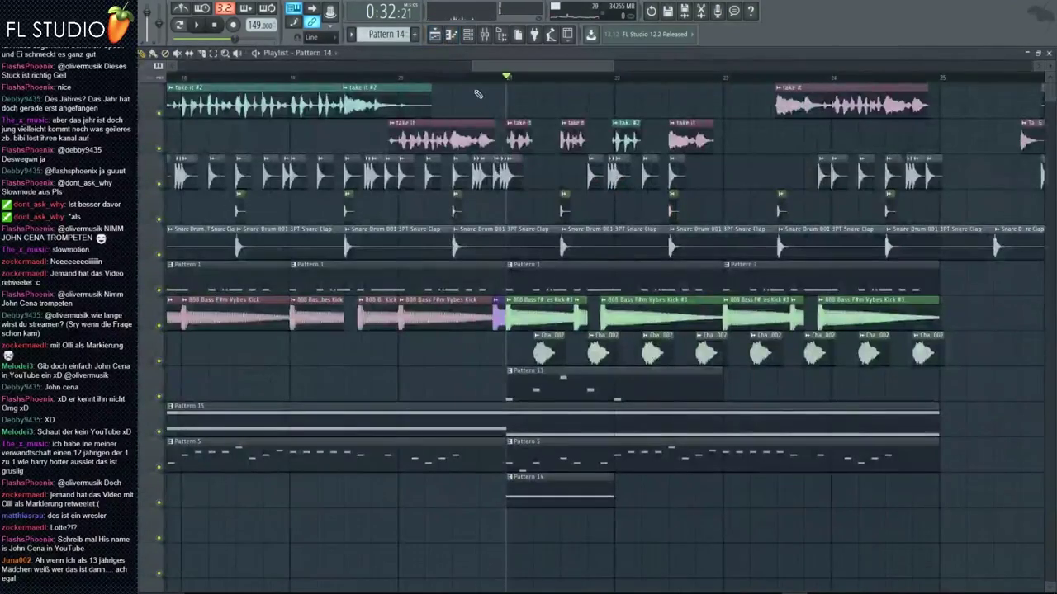
double_click(539, 485)
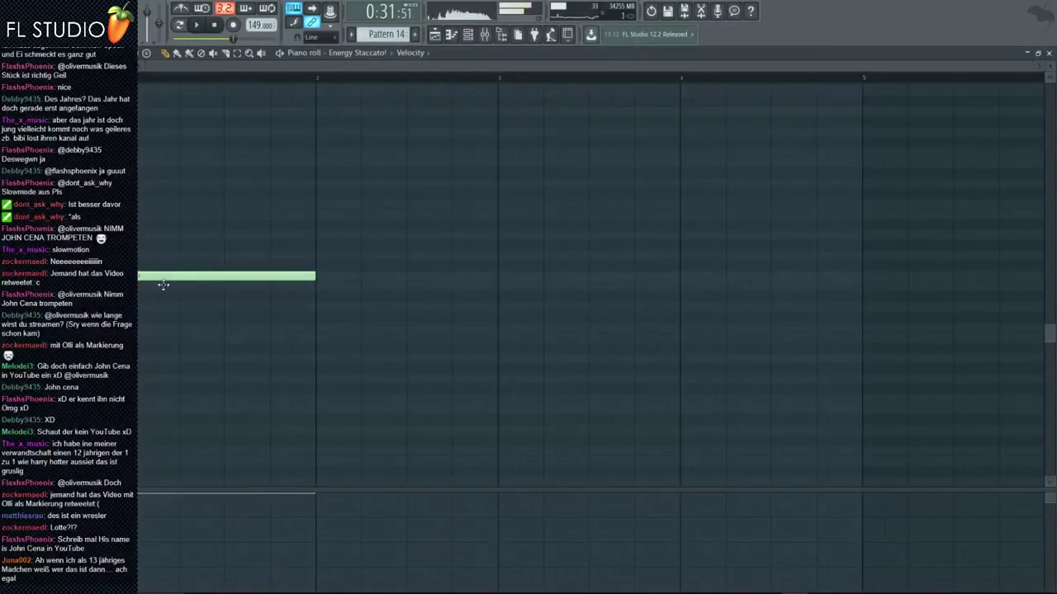
left_click_drag(163, 285, 148, 408)
- Lower the mixer level of Insert 29 while the section plays, then stop playback
left_click(490, 38)
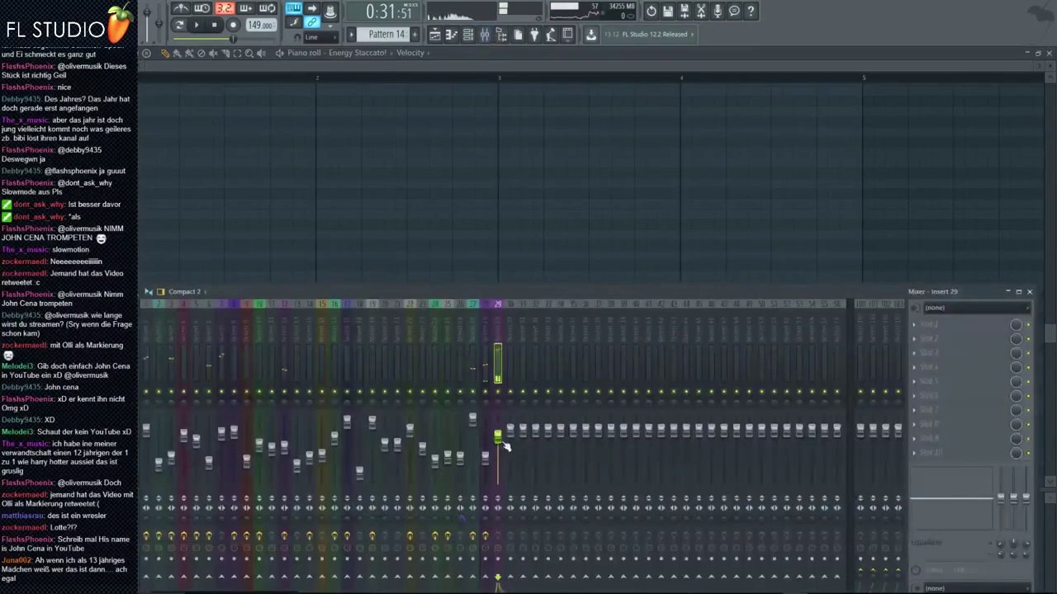
key("F9")
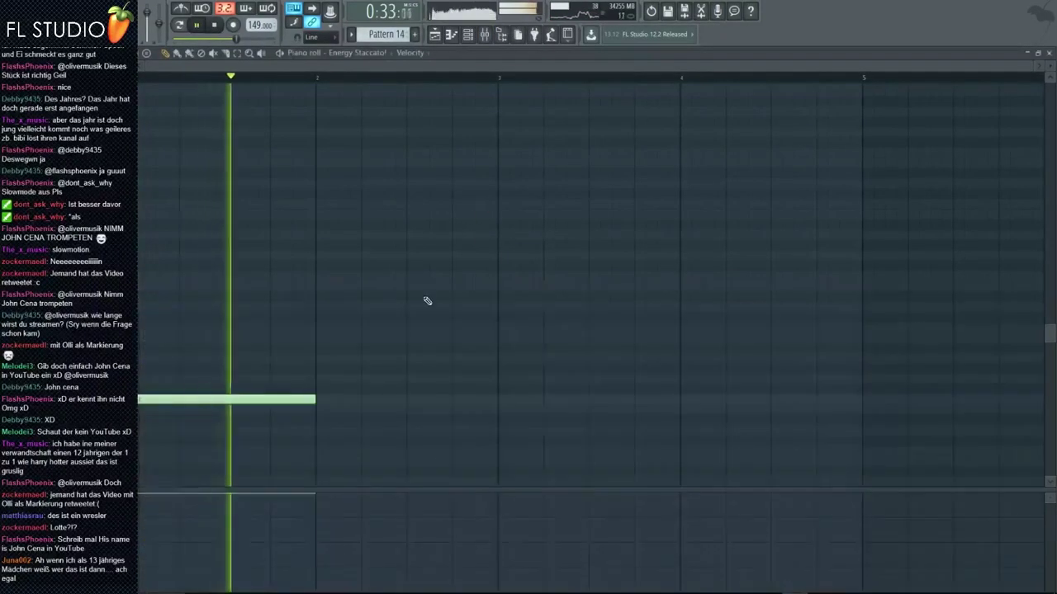
key("space")
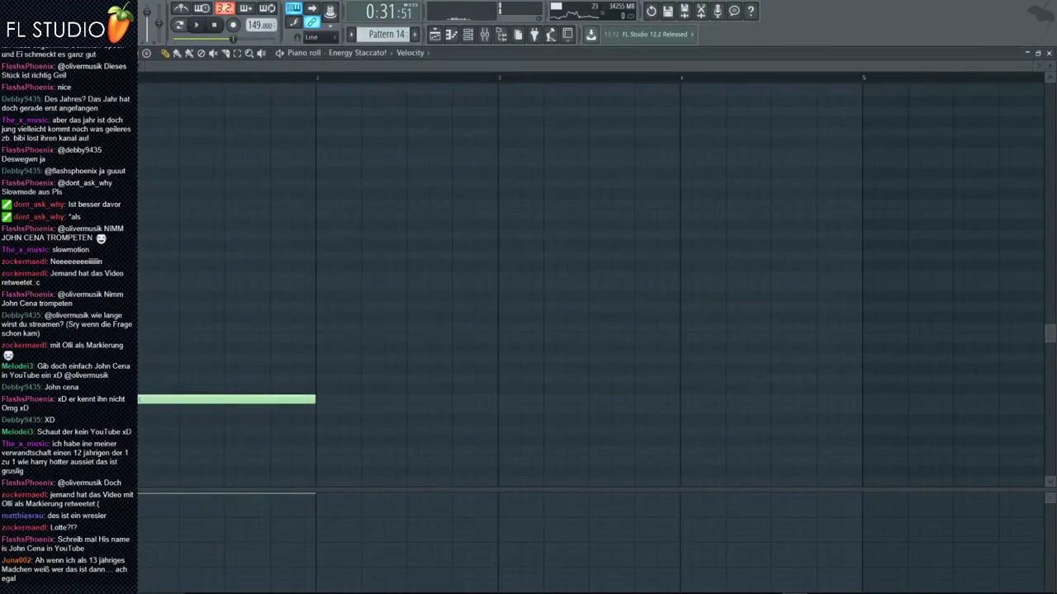
- Lower the long note by another two semitones and listen to it in the song
mouse_move(147, 399)
left_mouse_down()
mouse_move(147, 430)
mouse_move(142, 419)
left_mouse_up()
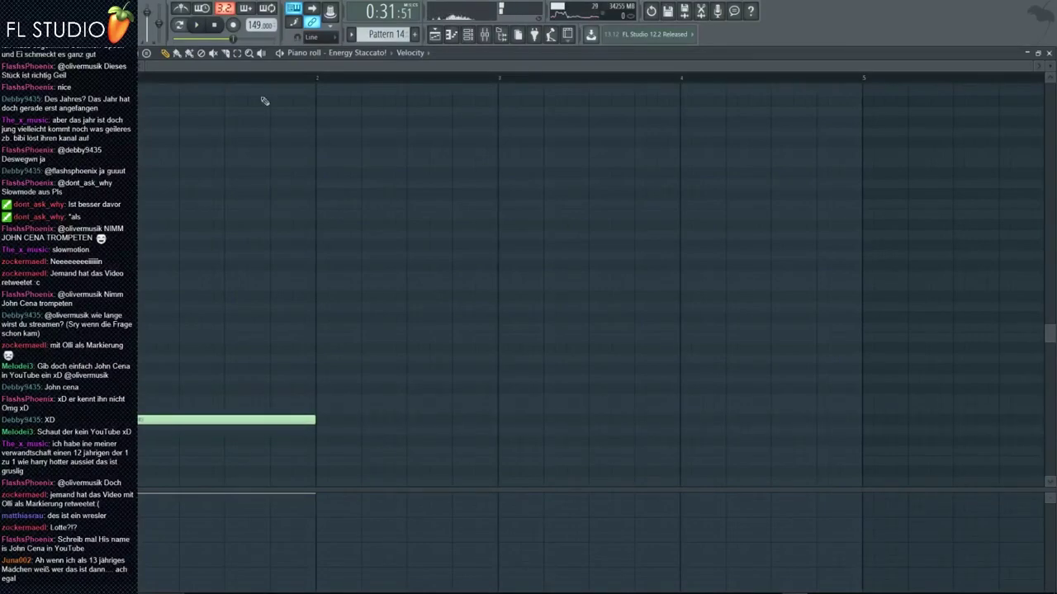
key("F9")
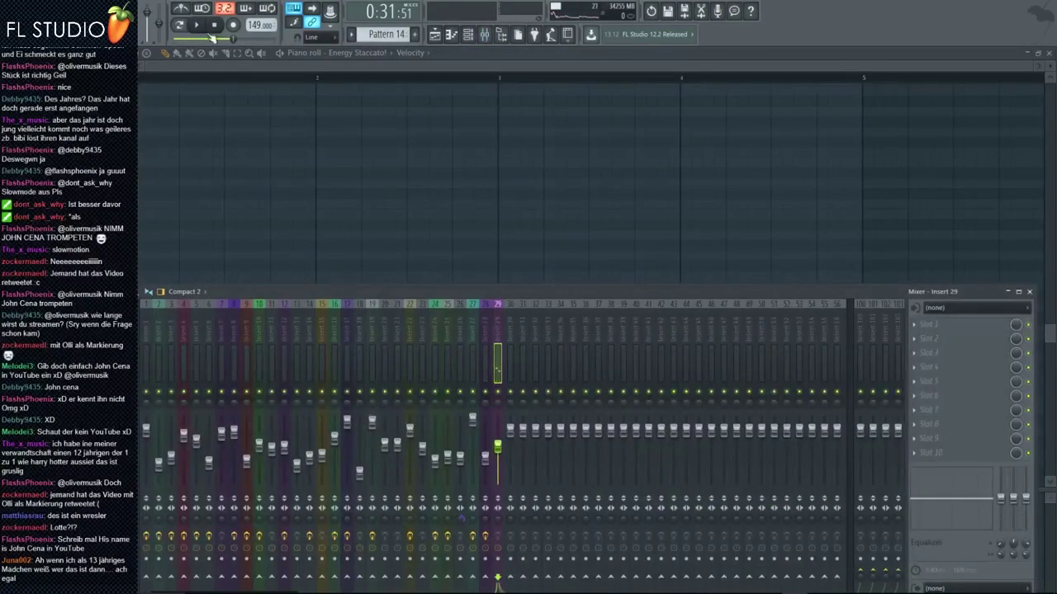
key("F9")
key("space")
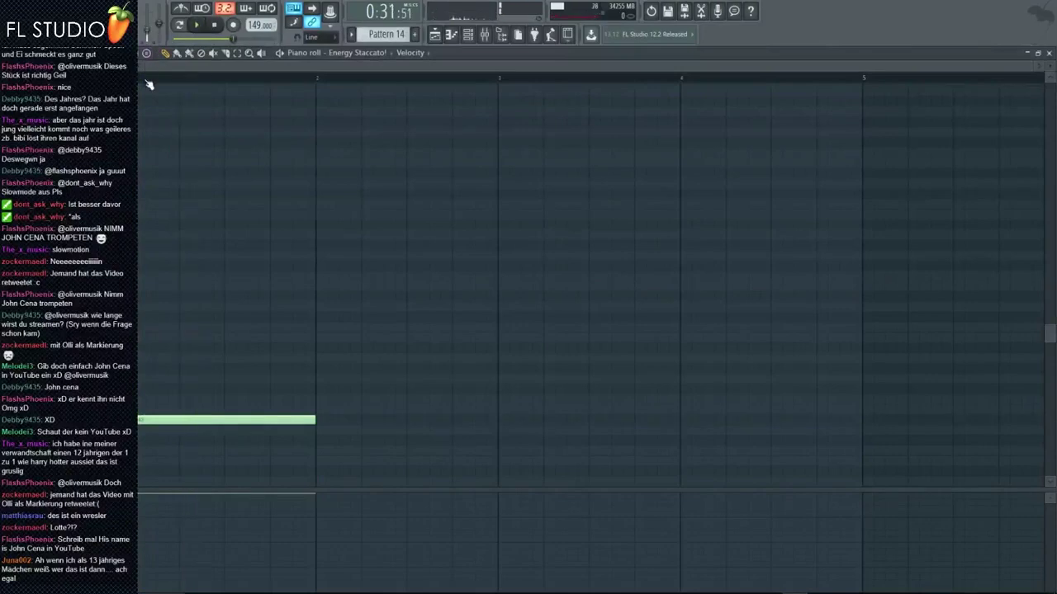
scroll(235, 306, "down", 4)
key("space")
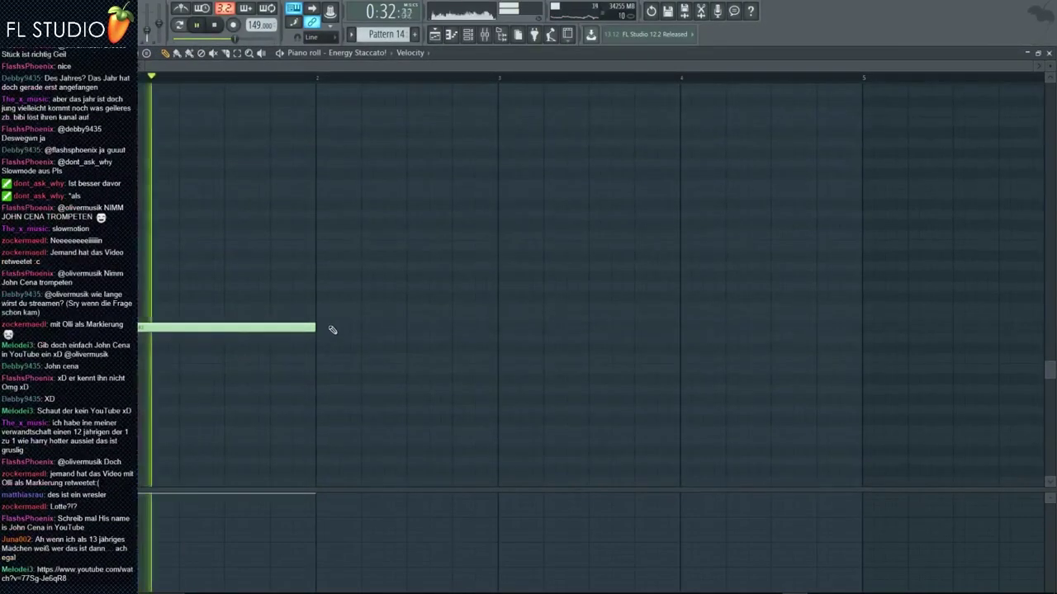
key("space")
- Shorten the long note slightly, raise it by one octave and play it back
left_click_drag(314, 328, 292, 204)
key("space")
key("space")
- Raise the note by another eight semitones and audition it several times in the song
left_click_drag(237, 204, 206, 122)
key("space")
key("space")
key("space")
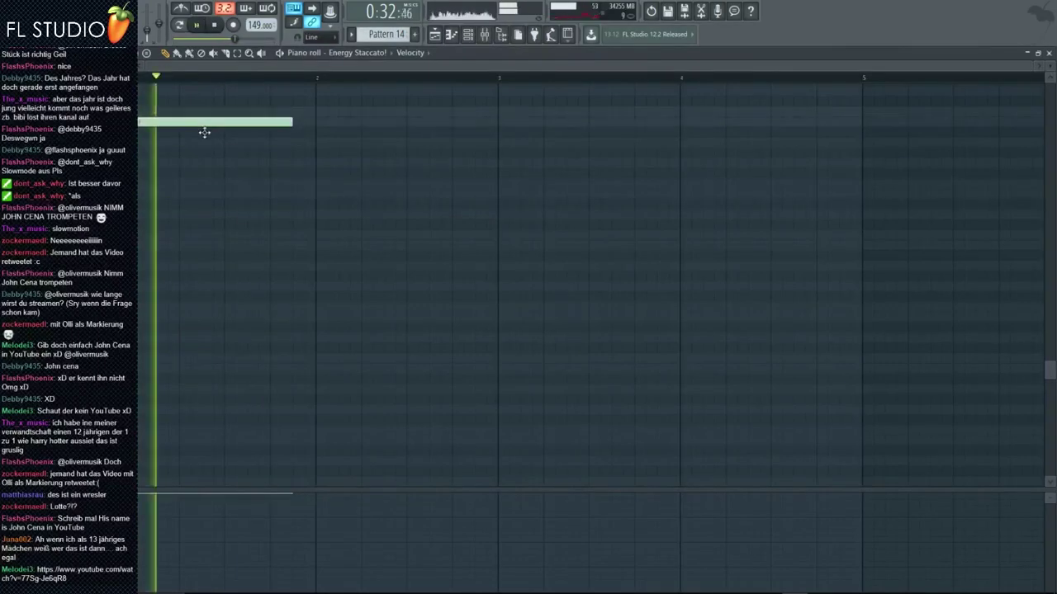
key("space")
key("space")
key("space")
- Delete the only note in Pattern 14 and play the song section without it
scroll(207, 141, "up", 3)
right_click(244, 203)
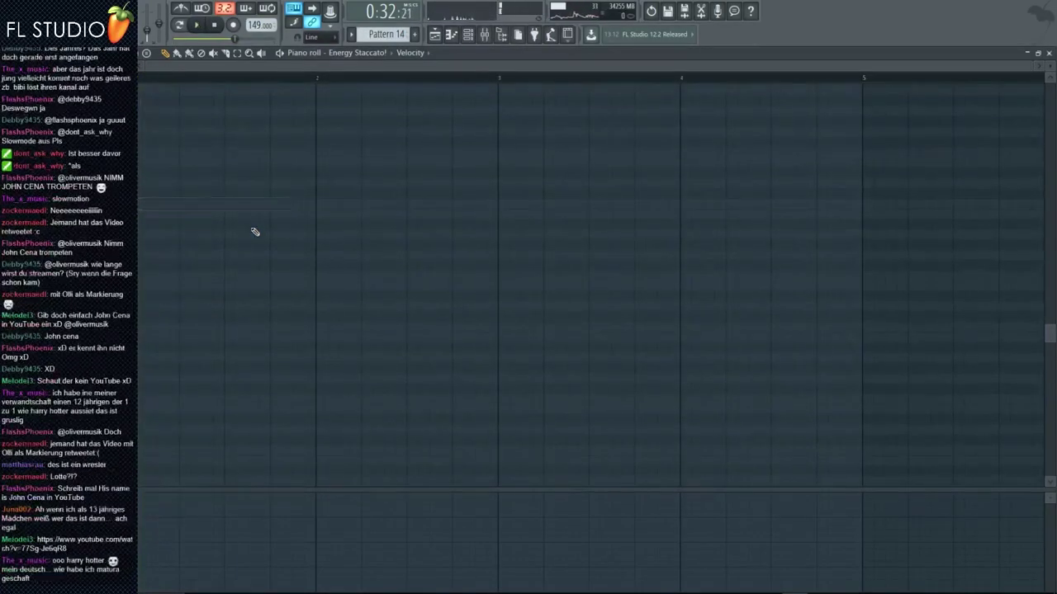
key("space")
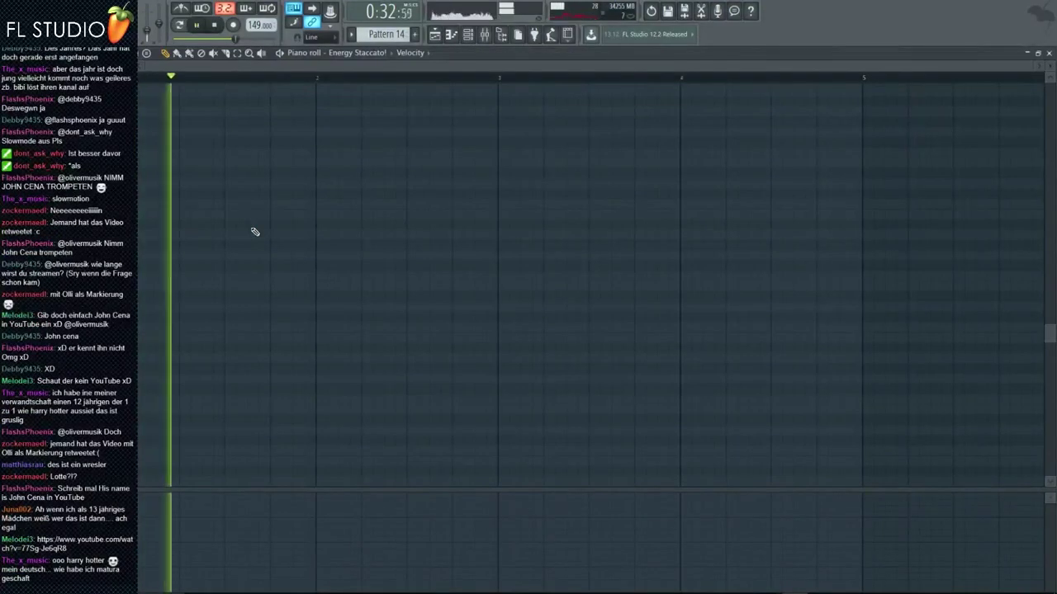
key("space")
key("space")
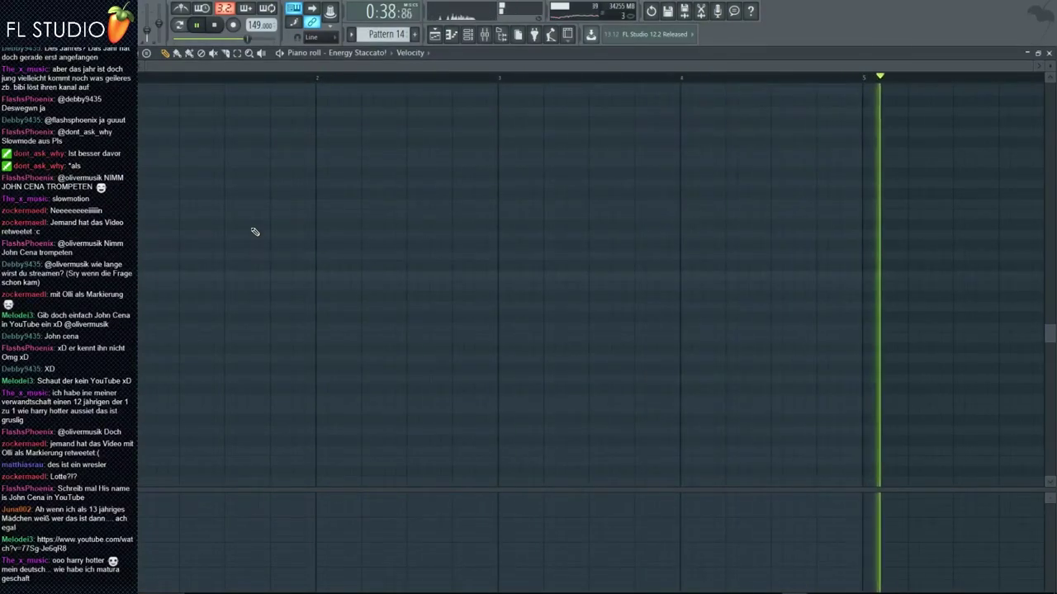
key("space")
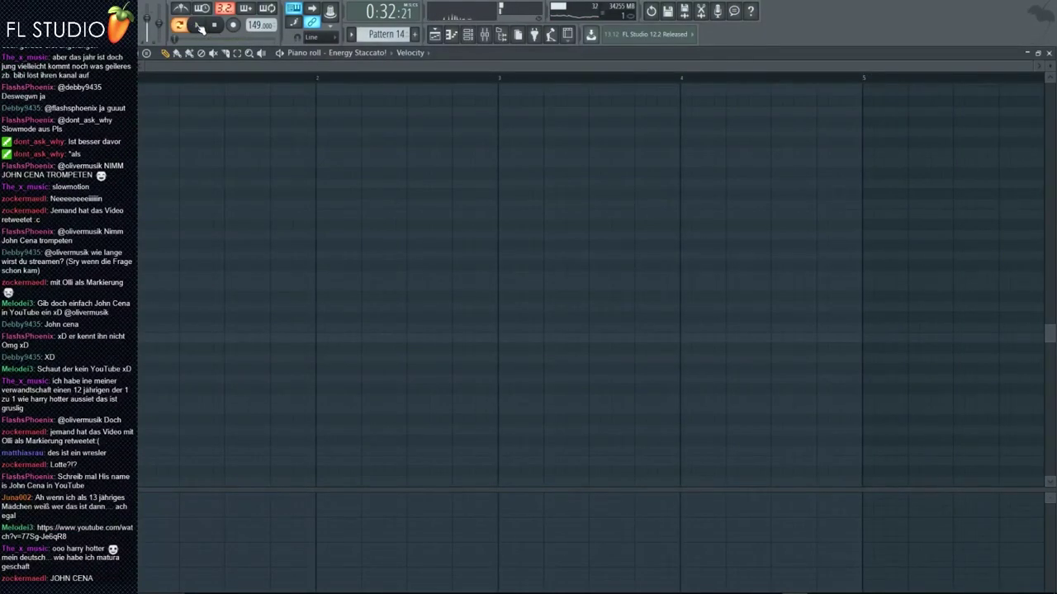
- Record a new melody into Pattern 14 during song playback, using the Everything recording option
key("F5")
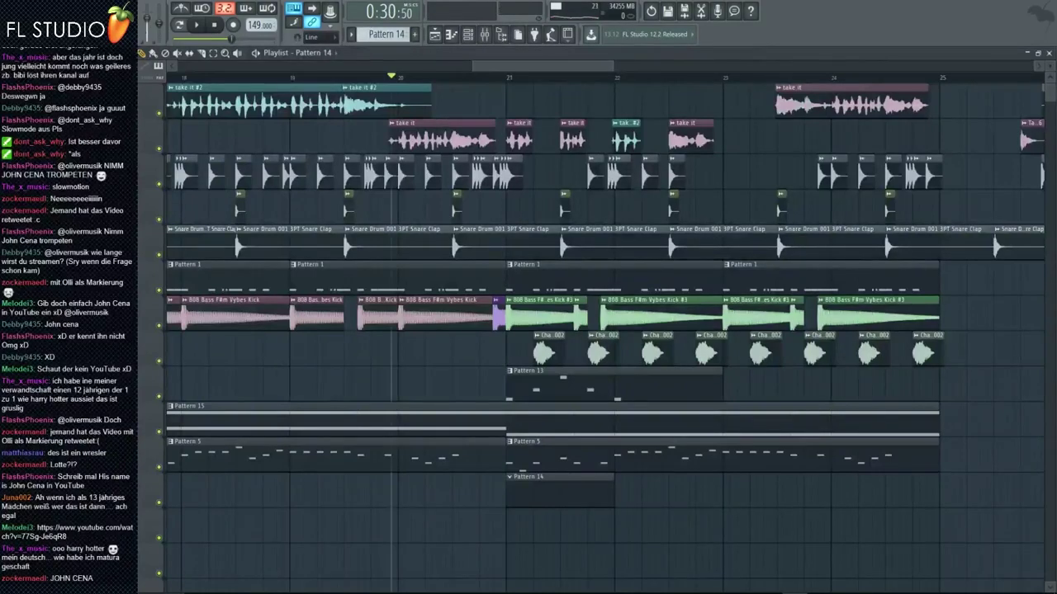
key("r")
left_click(527, 393)
left_click(197, 26)
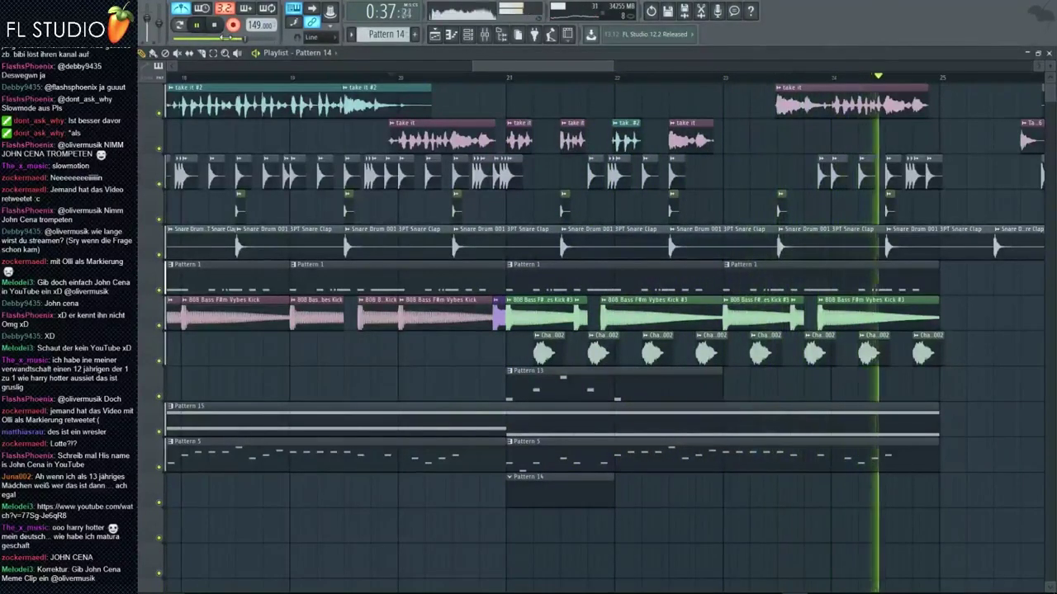
key("space")
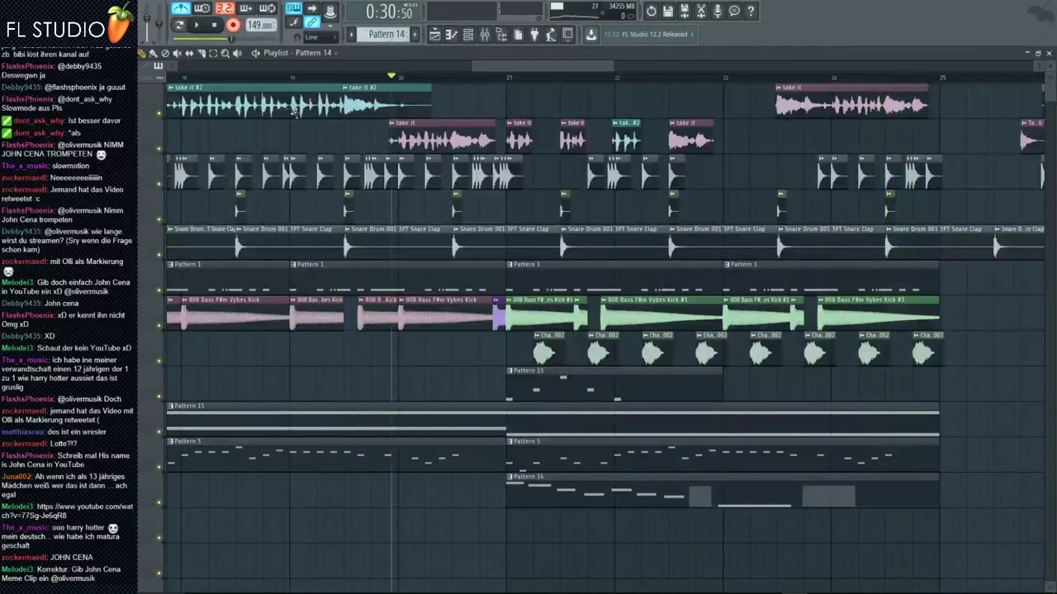
- Turn off recording and cut the recorded notes from the Energy Staccato channel in Pattern 14
left_click(467, 34)
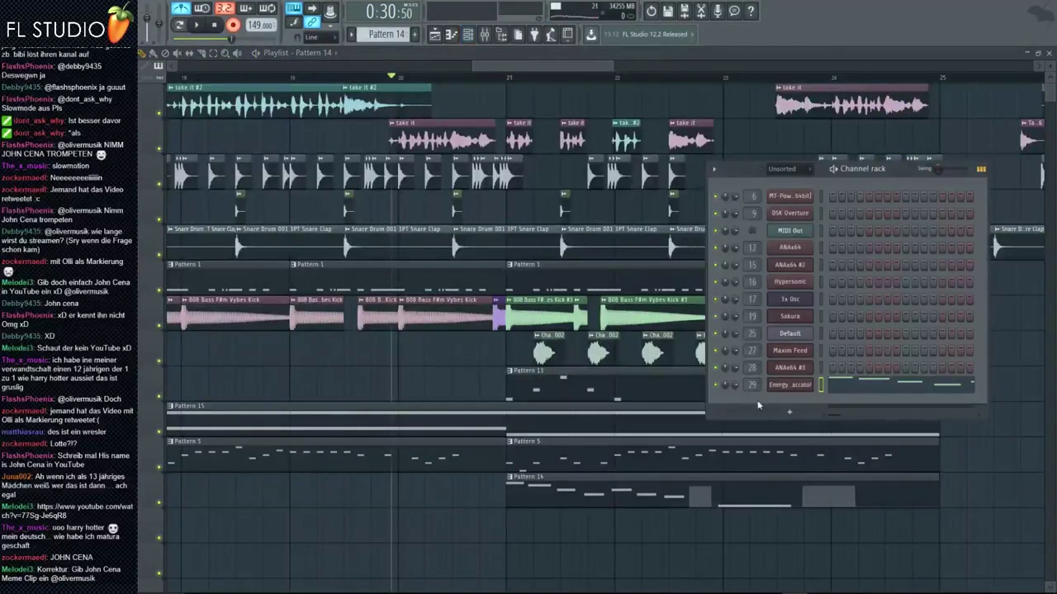
left_click(234, 26)
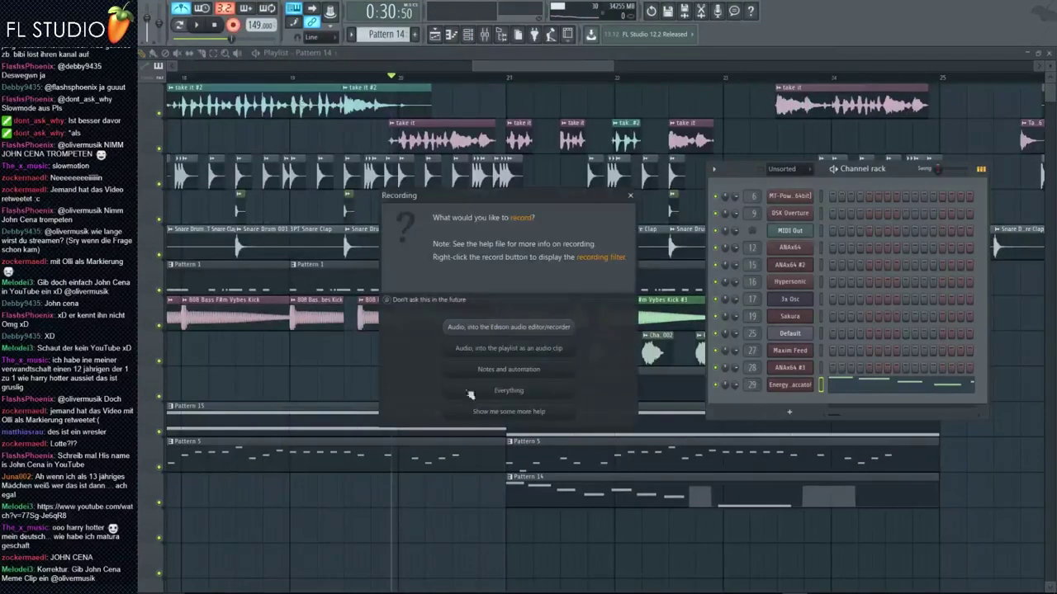
left_click(630, 198)
right_click(805, 389)
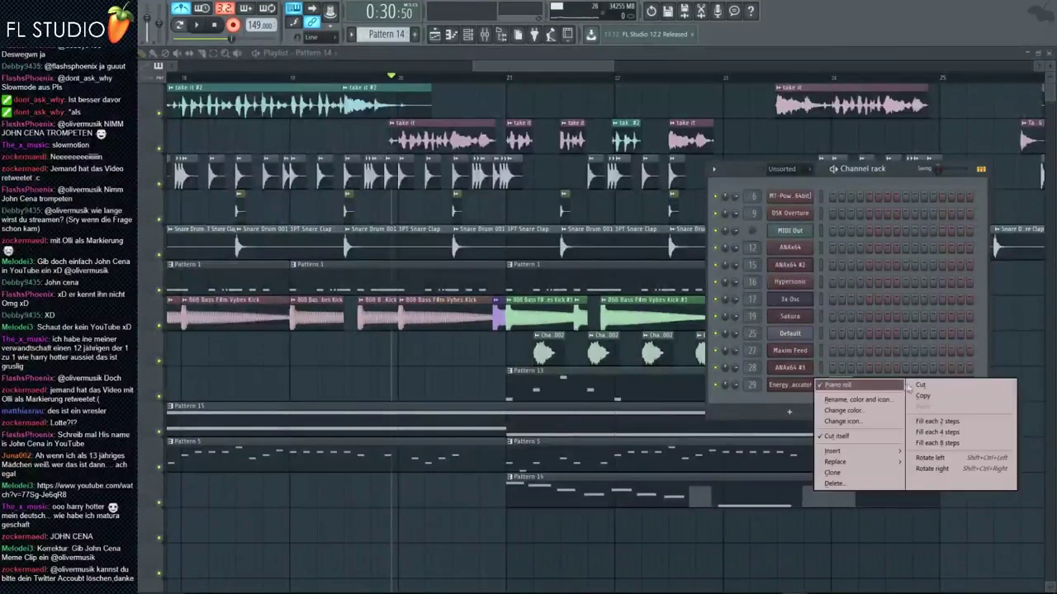
left_click(915, 385)
- Delete Pattern 14 with its leftover automation and confirm the deletion
left_click(385, 33)
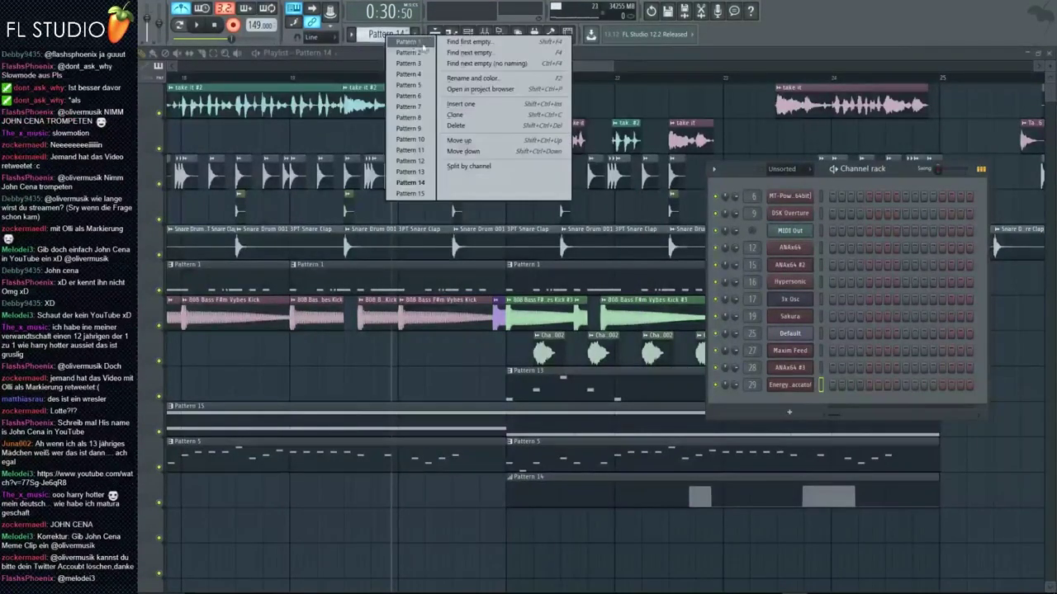
left_click(486, 127)
left_click(568, 343)
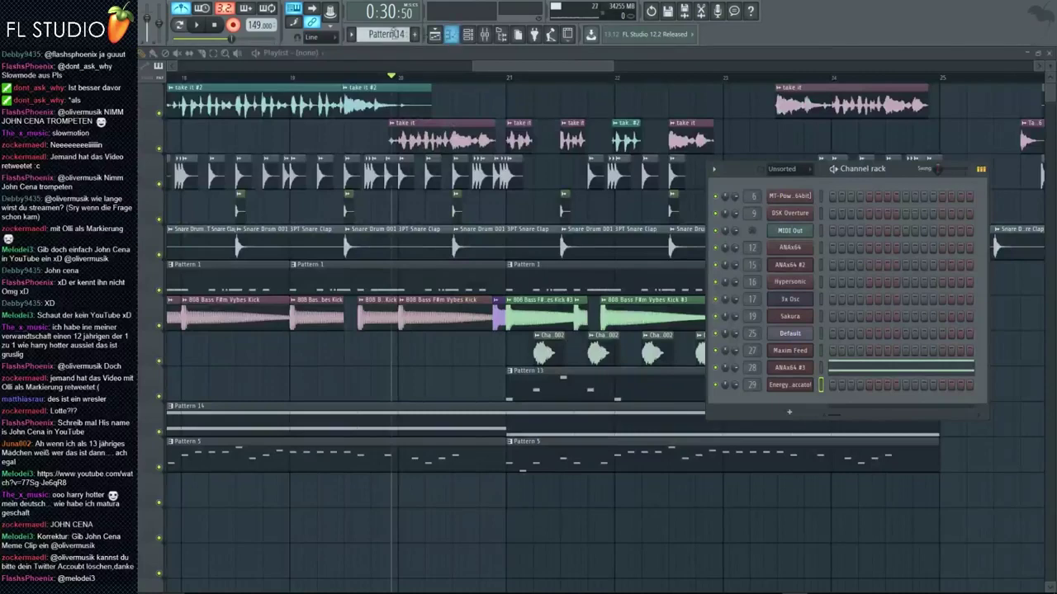
- Paste the cut notes into the Energy Staccato channel of Pattern 15 and place the pattern at bar 21 in the playlist
right_click(785, 384)
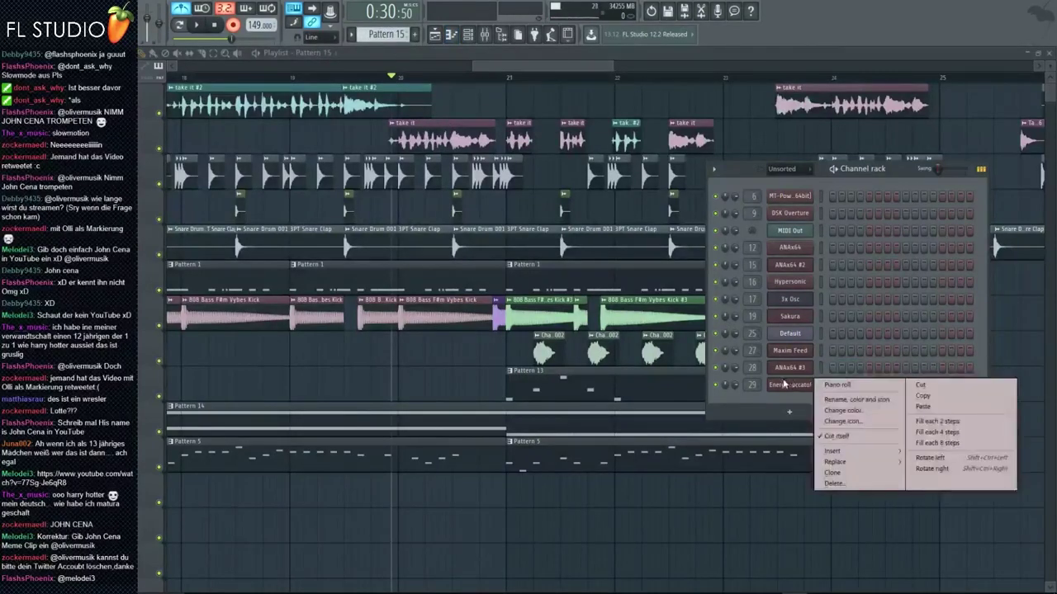
left_click(922, 408)
left_click_drag(570, 500, 560, 498)
- Play the arrangement around bar 21 and raise Insert 29's mixer level slightly
scroll(458, 147, "down", 6)
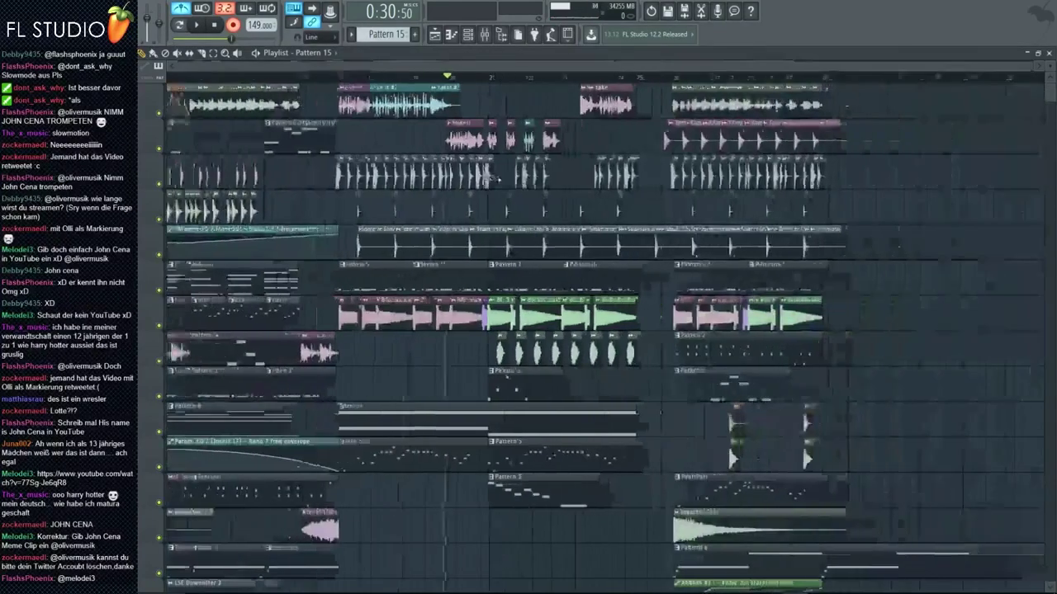
scroll(497, 187, "down", 8)
scroll(502, 189, "up", 9)
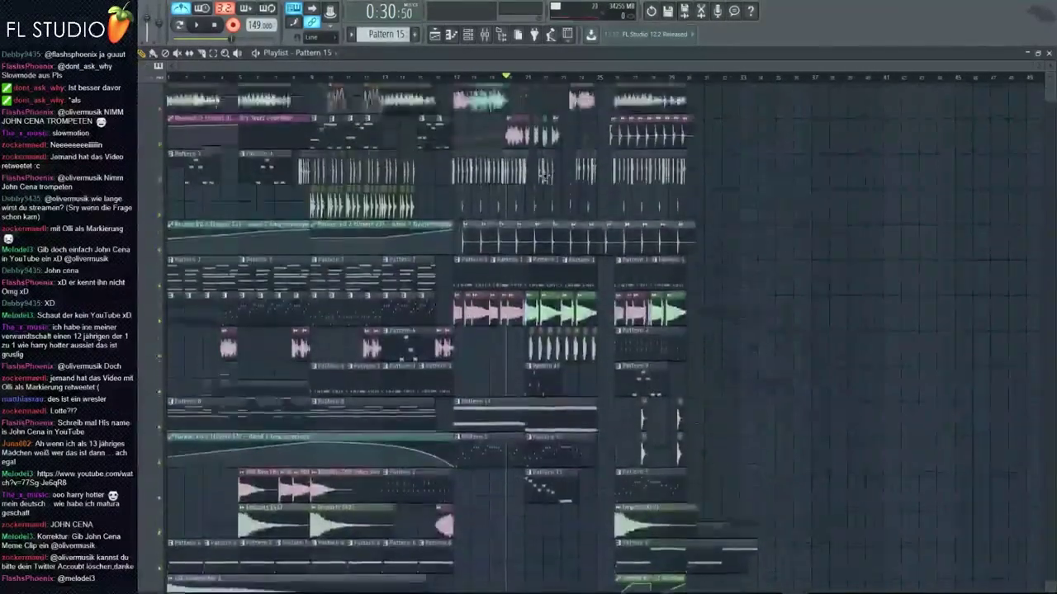
scroll(553, 194, "up", 3)
key("space")
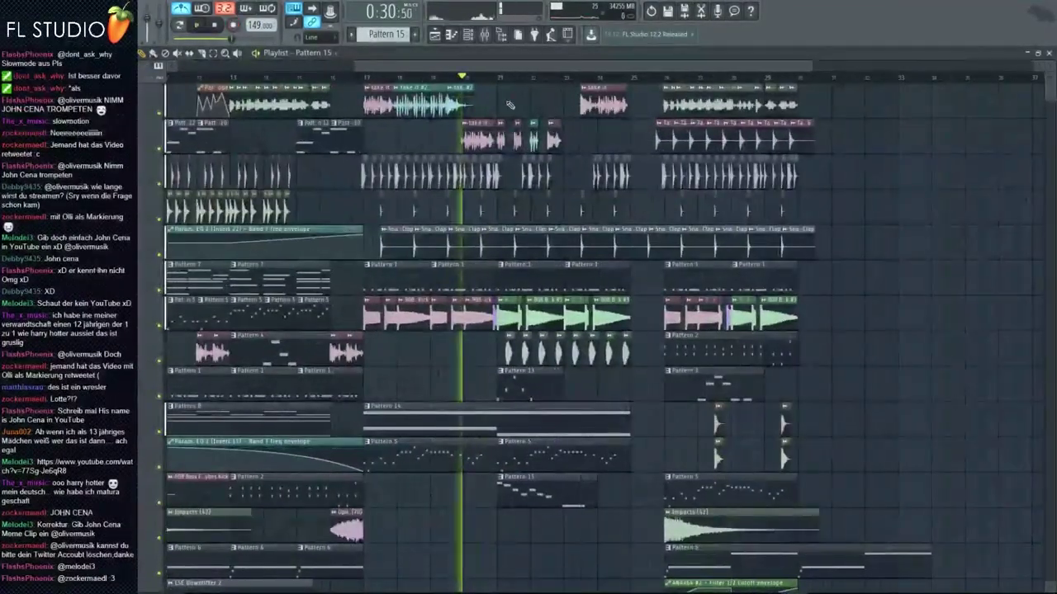
scroll(512, 177, "up", 3)
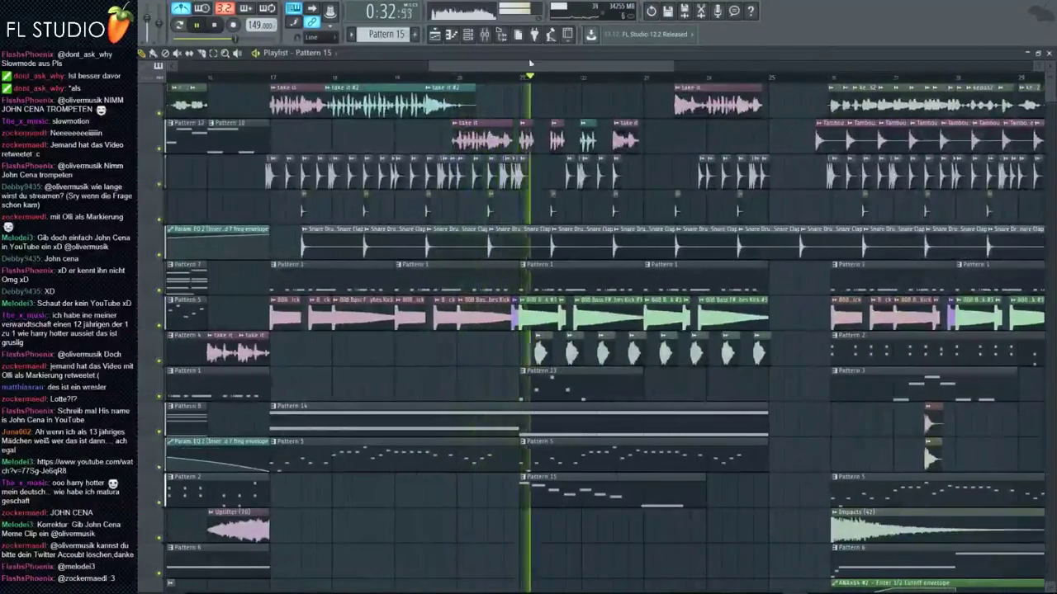
key("F9")
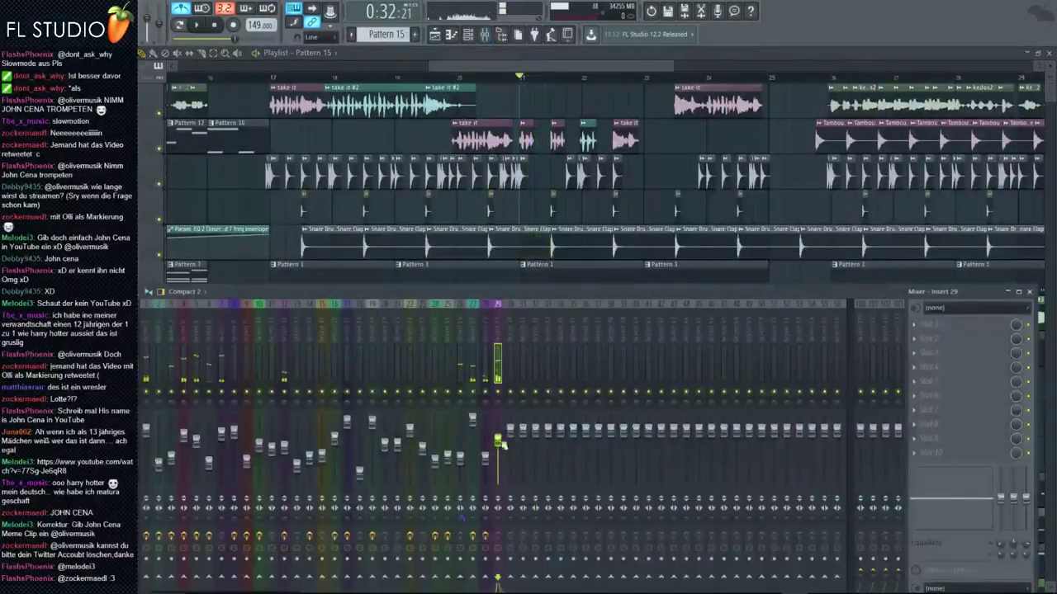
key("F9")
- Replace the recorded G4, F4 and D#4 notes in bar 1 of Pattern 15 with grid-aligned ones at full velocity
double_click(544, 476)
scroll(239, 302, "down", 4)
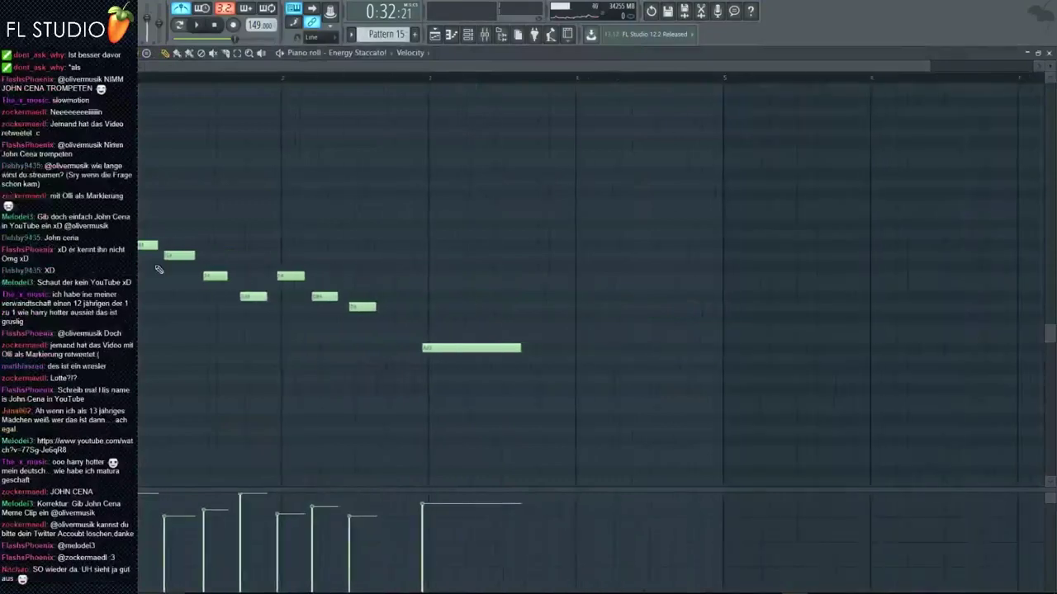
scroll(156, 265, "up", 3)
right_click(188, 259)
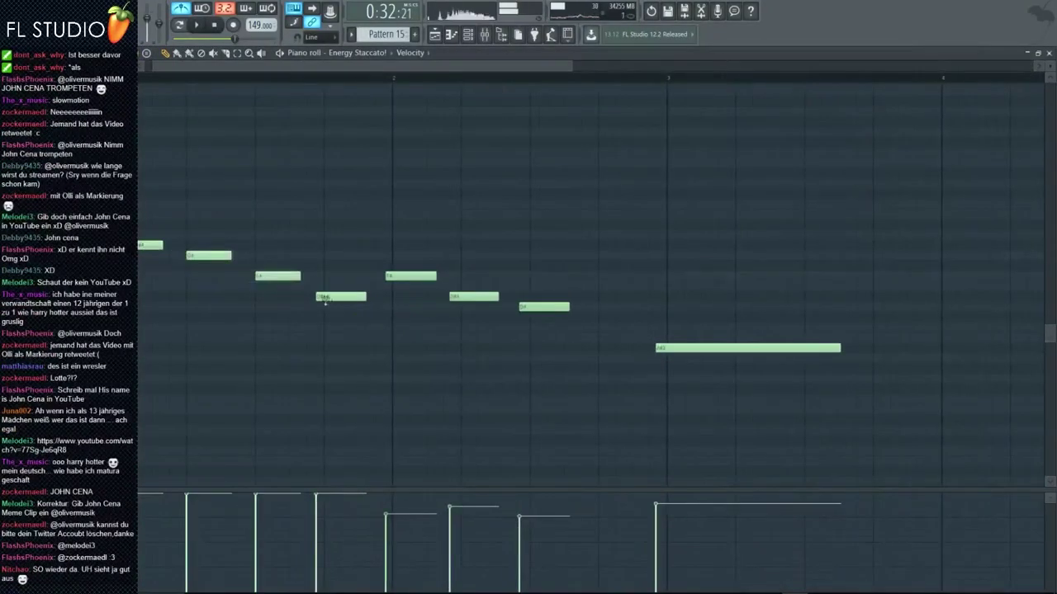
- Replace the first two recorded notes around bar 2 with grid-aligned C4 and F4 notes, auditioning the melody
key("space")
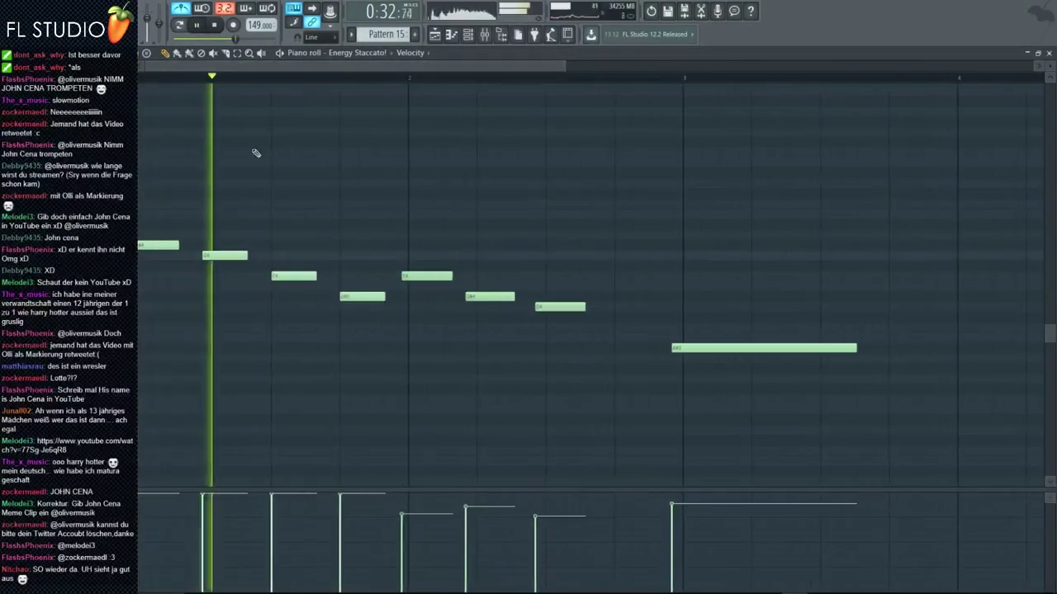
key("space")
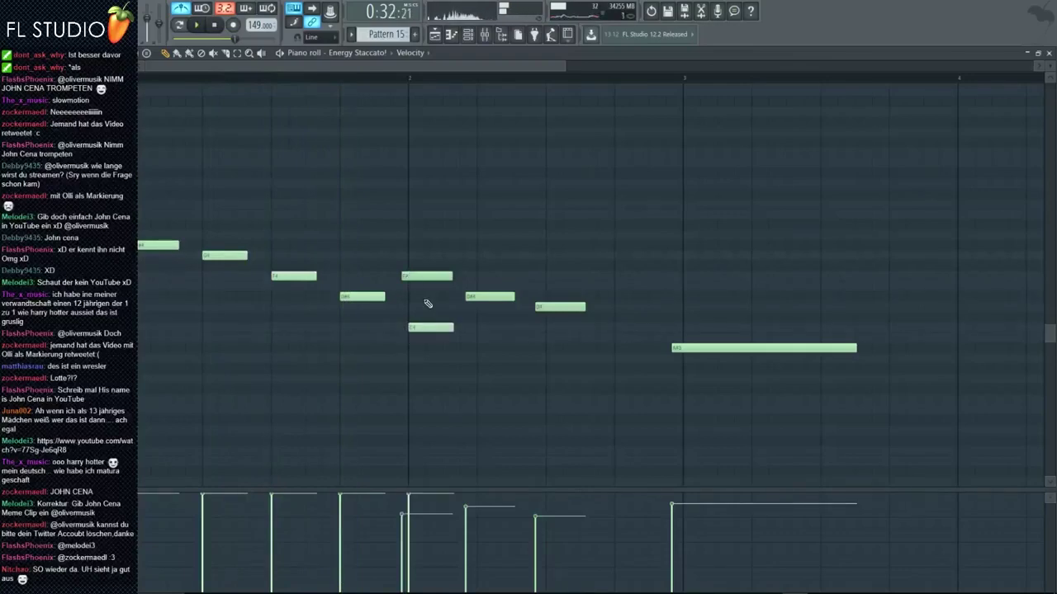
right_click(427, 276)
key("space")
right_click(487, 296)
key("space")
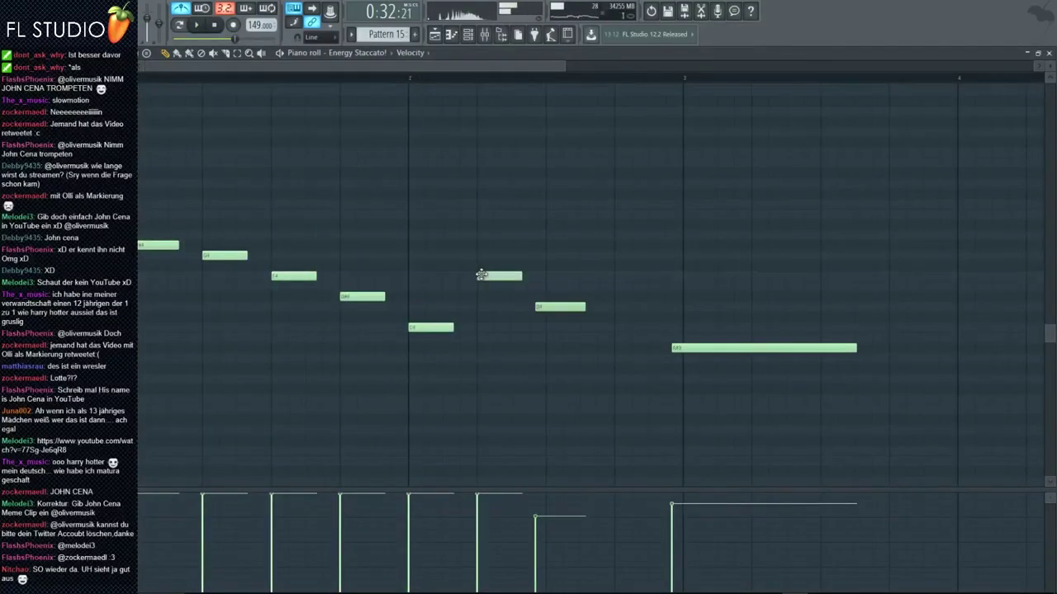
- Replace the D4 note in bar 2 with an F4 on the third beat, lengthened almost to bar 3
right_click(559, 306)
key("space")
left_click(570, 276)
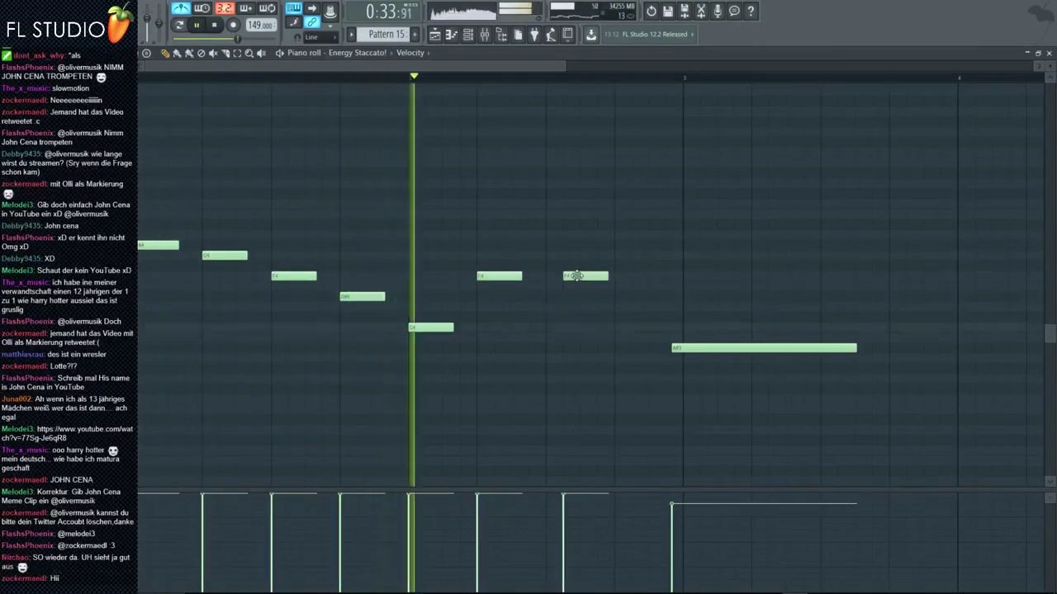
left_click_drag(577, 275, 665, 281)
key("space")
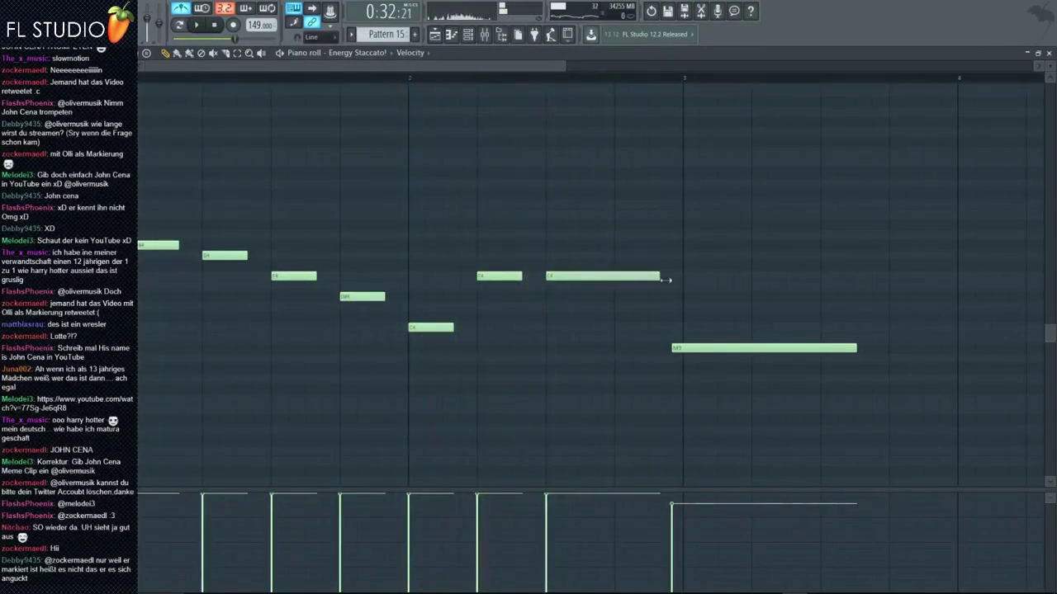
- Audition the melody against the arrangement and delete the long recorded A#3 note just before bar 3
left_click(485, 34)
key("space")
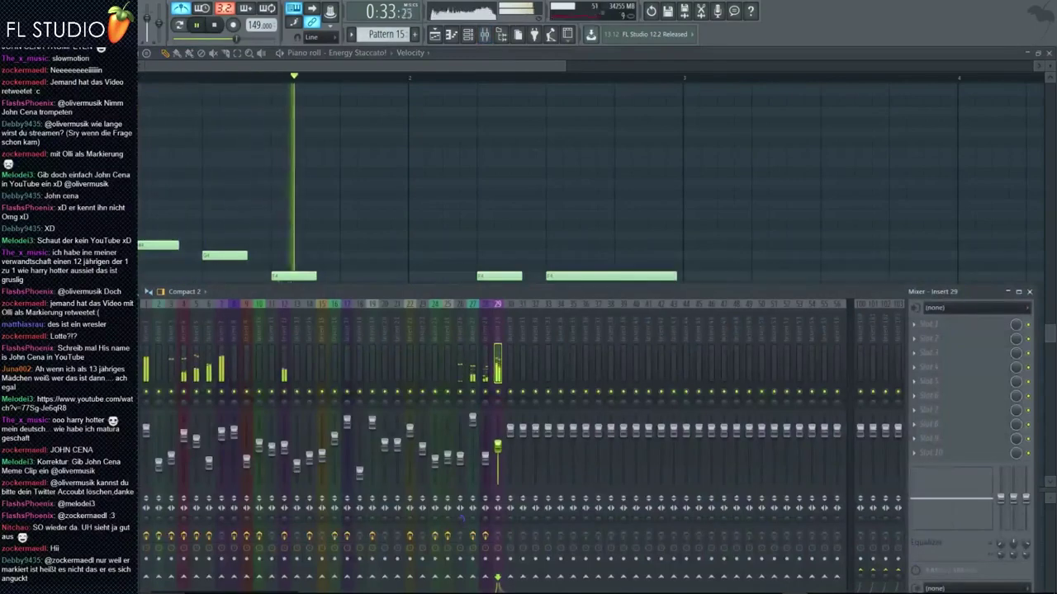
key("F9")
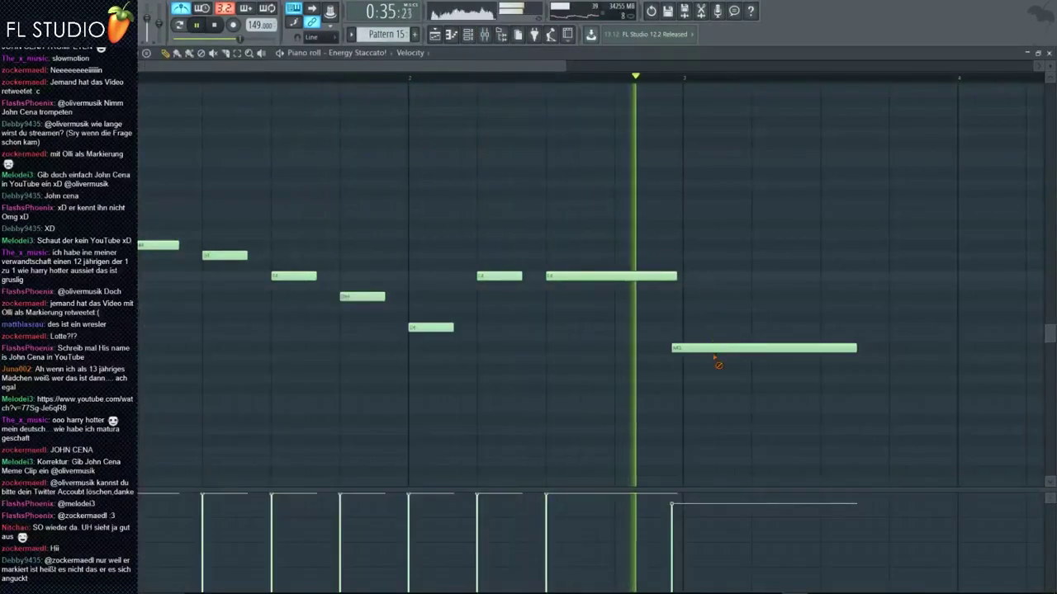
key("space")
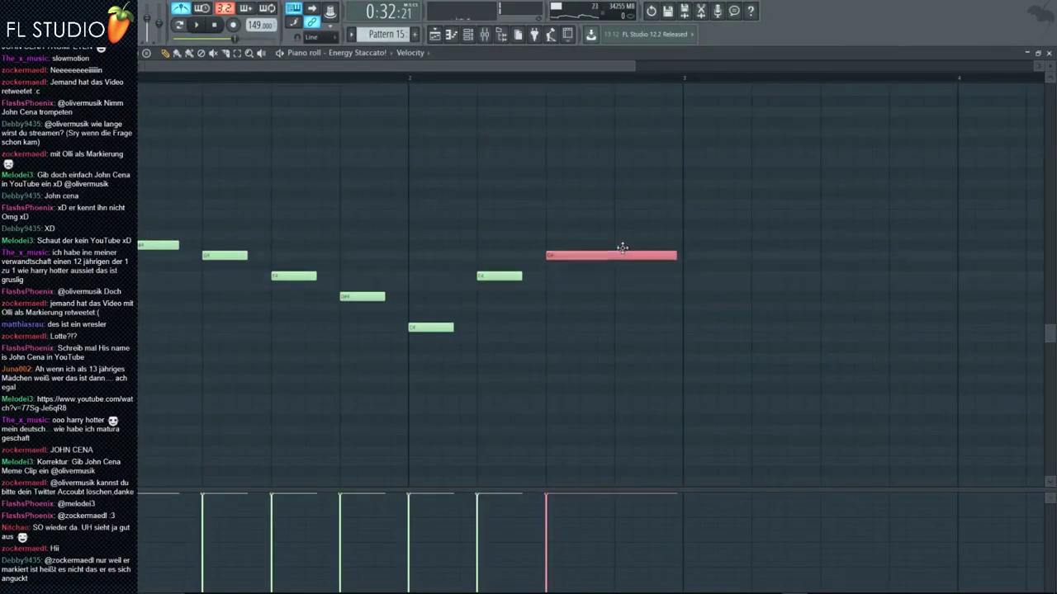
- Try the long last note of bar 2 up to an octave higher with playback and return it to F4
left_click_drag(622, 248, 620, 158)
key("space")
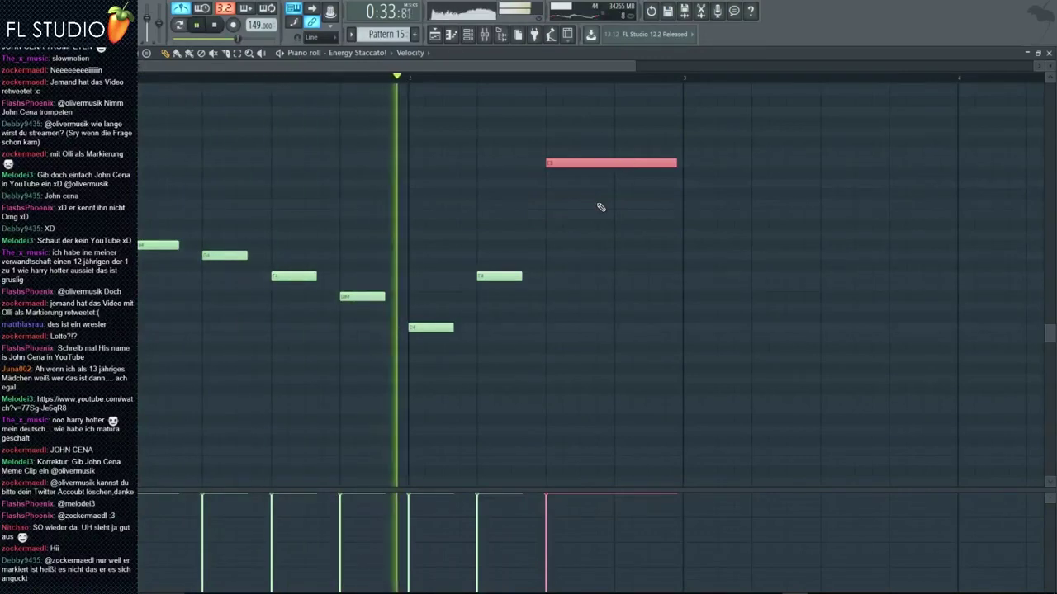
key("space")
left_click(561, 167)
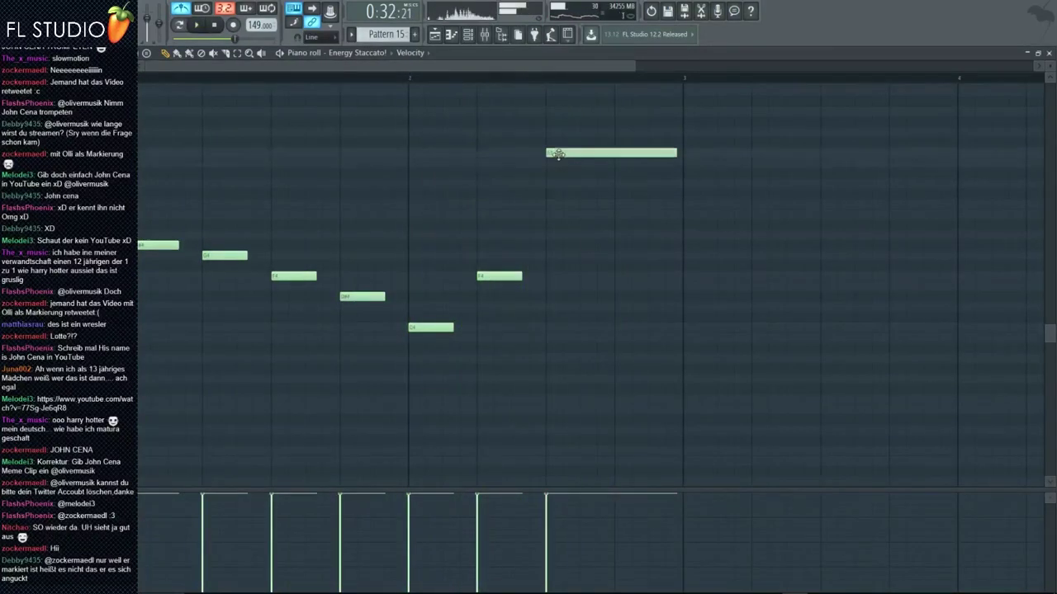
left_click_drag(558, 155, 558, 278)
- Audition the melody again and lower Insert 29's mixer level slightly
key("space")
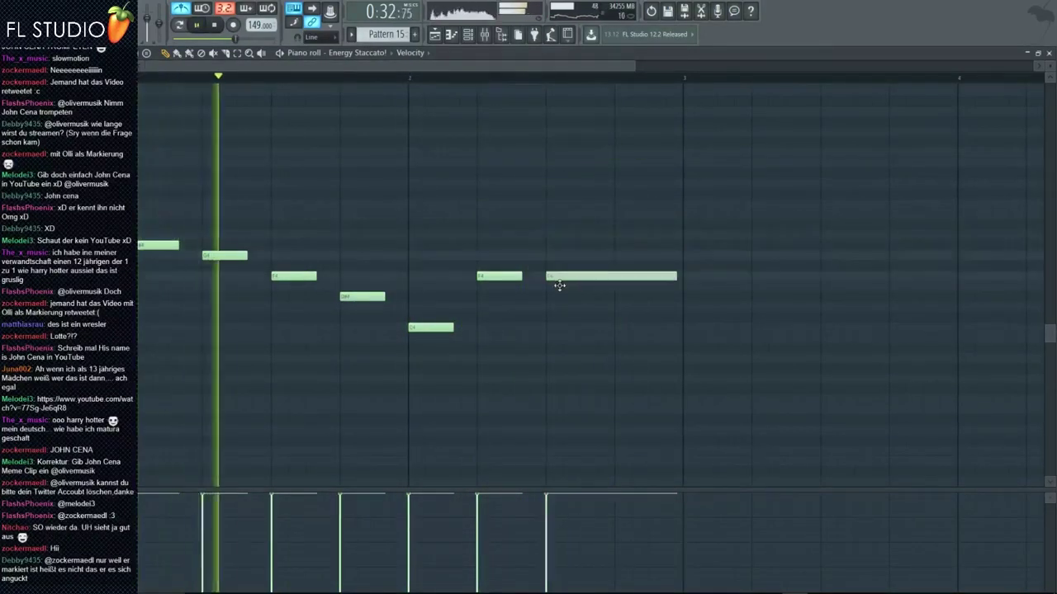
left_click(485, 35)
key("space")
- Show the whole arrangement in the playlist and play the song from the beginning
left_click(435, 34)
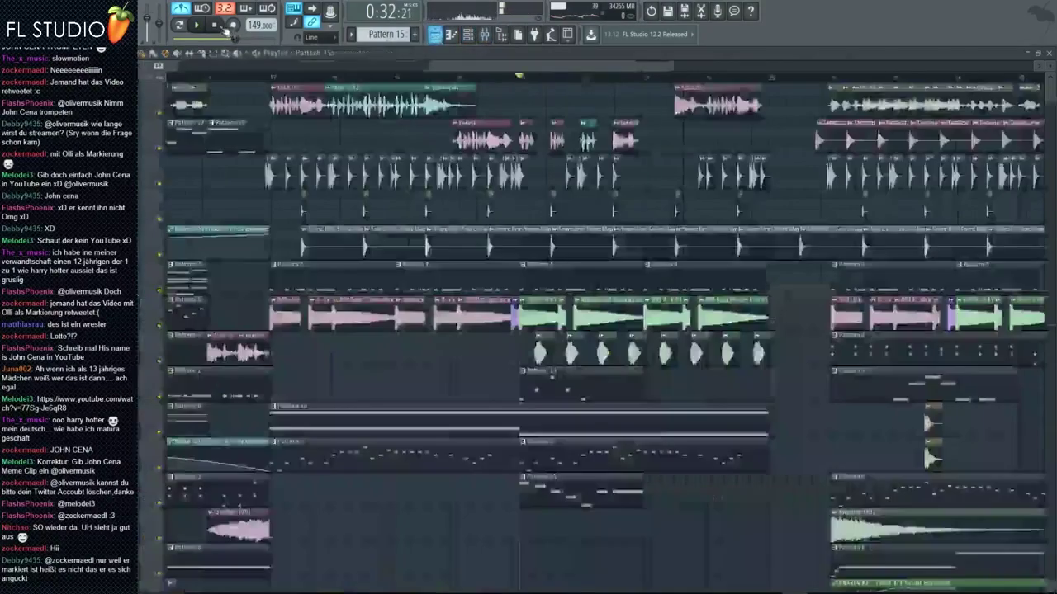
scroll(385, 178, "down", 5)
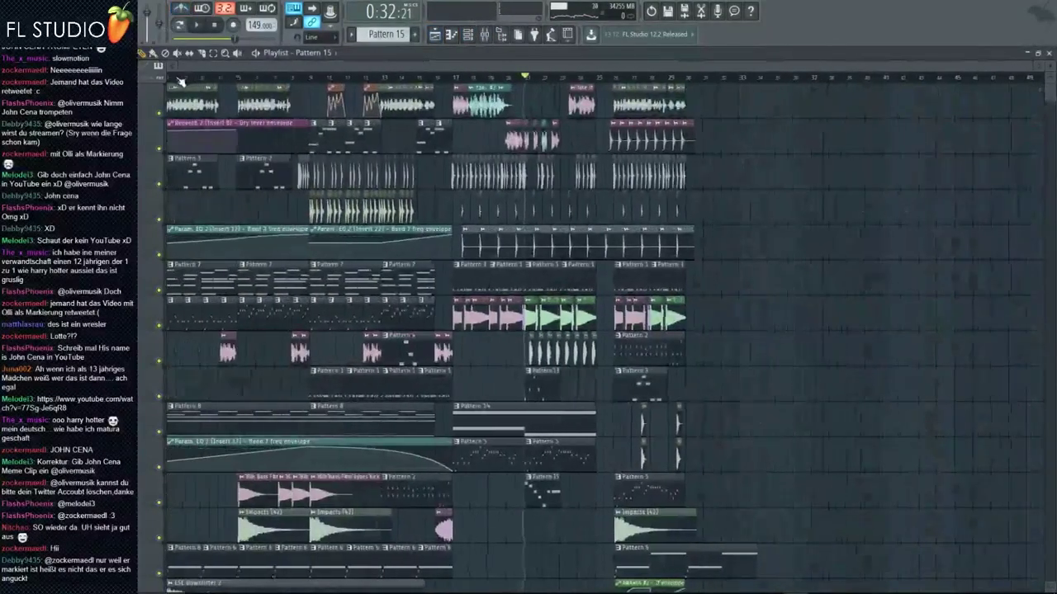
left_click(168, 78)
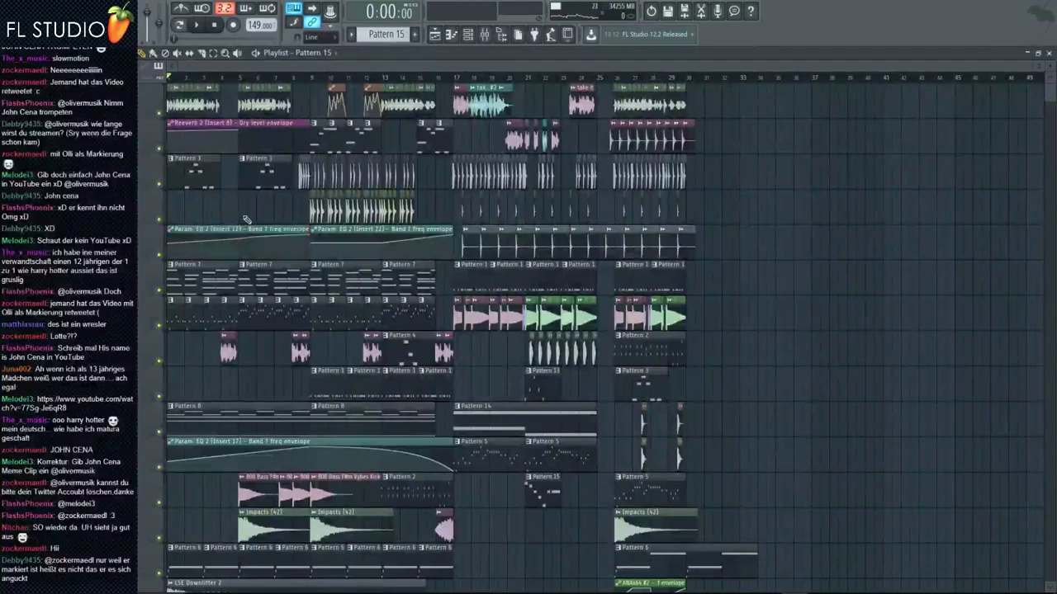
key("space")
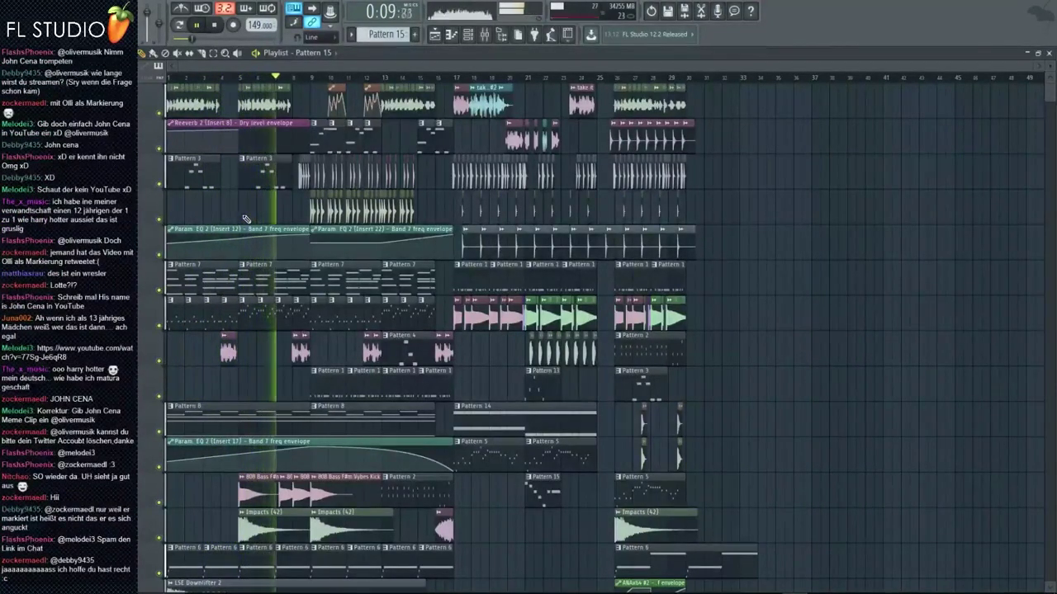
key("space")
- Create an automation clip for the mix level of Soundgoodizer on mixer Insert 1
left_click(484, 34)
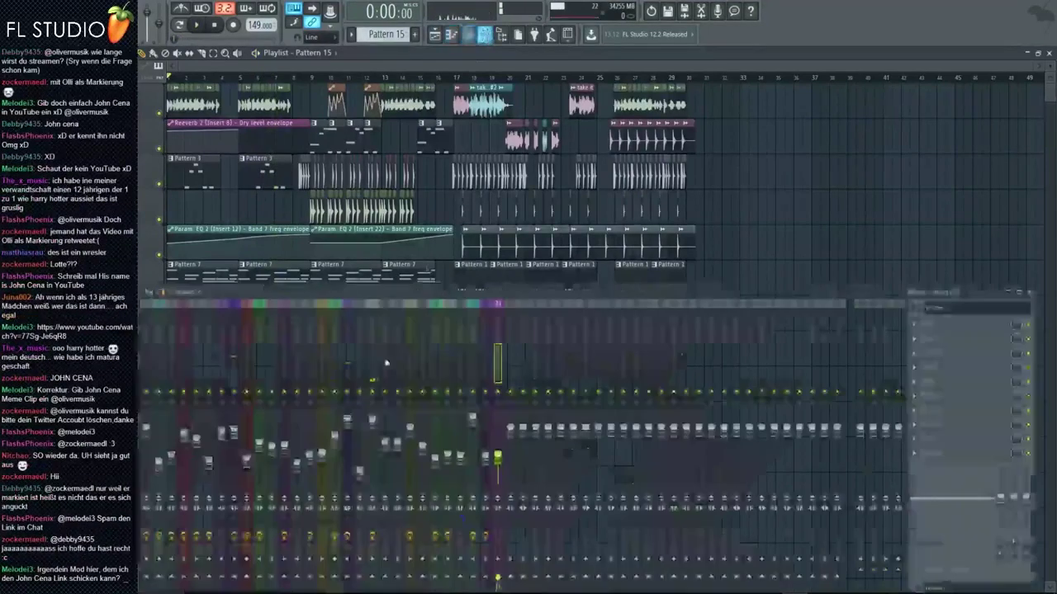
left_click(144, 346)
right_click(1016, 397)
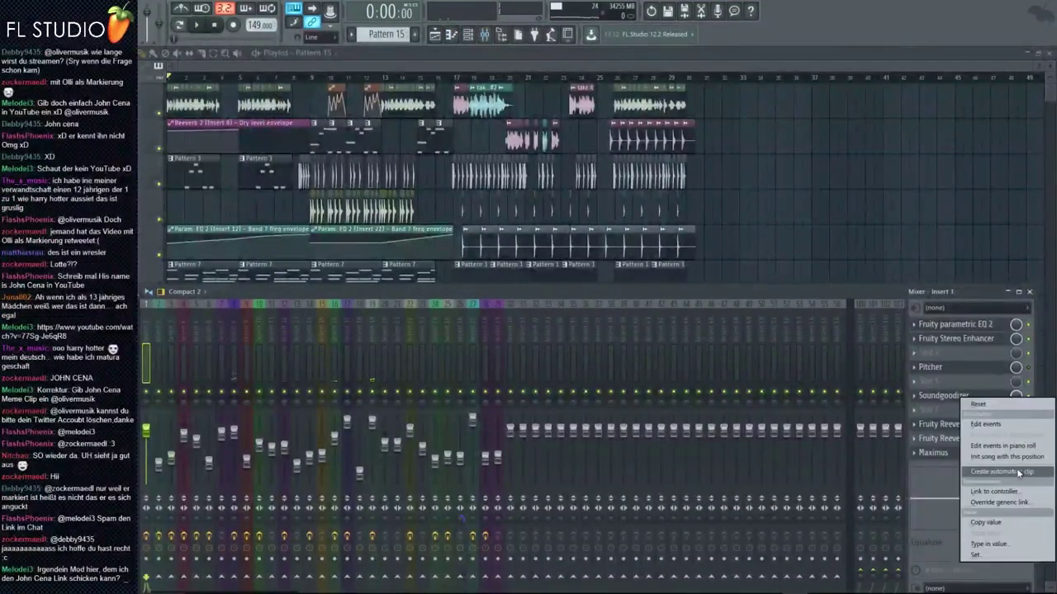
left_click(1016, 468)
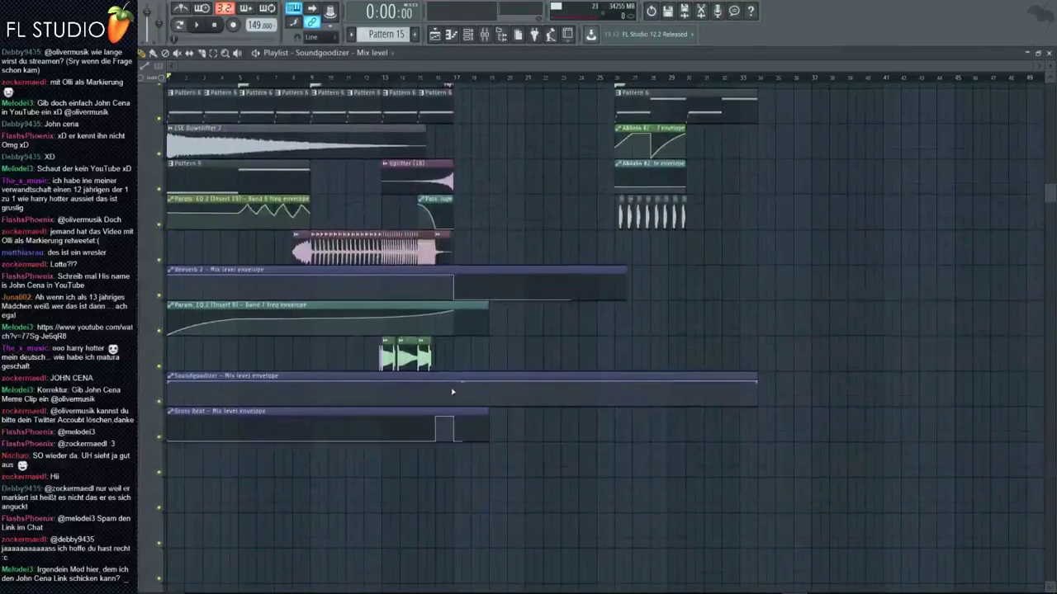
- Shape the Soundgoodizer mix level envelope to stay low until bar 17 and jump to a high level through its end
left_click_drag(461, 391, 454, 415)
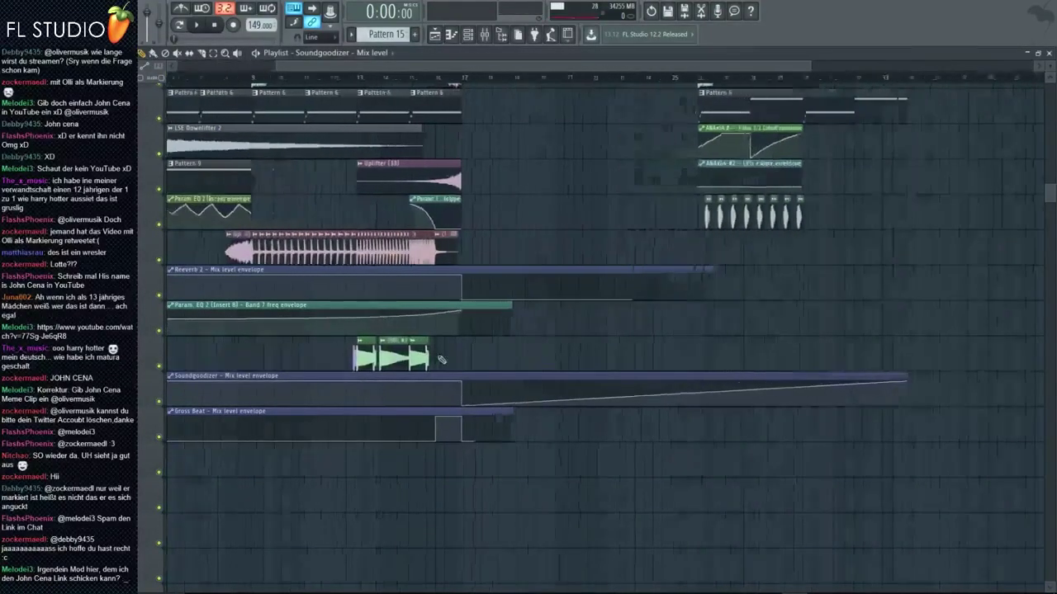
left_click_drag(759, 383, 754, 407)
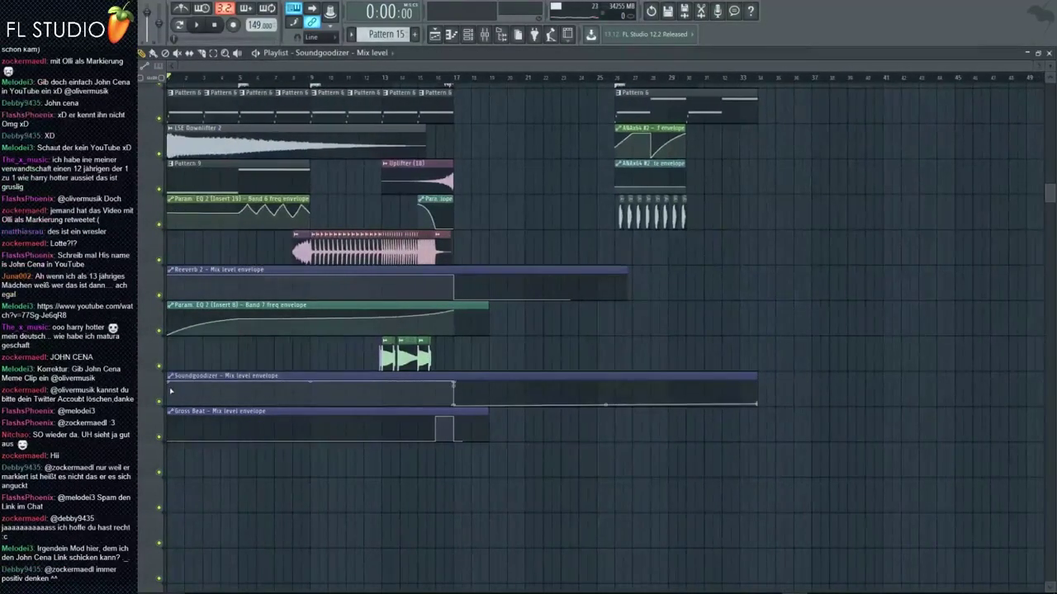
left_click_drag(171, 392, 173, 412)
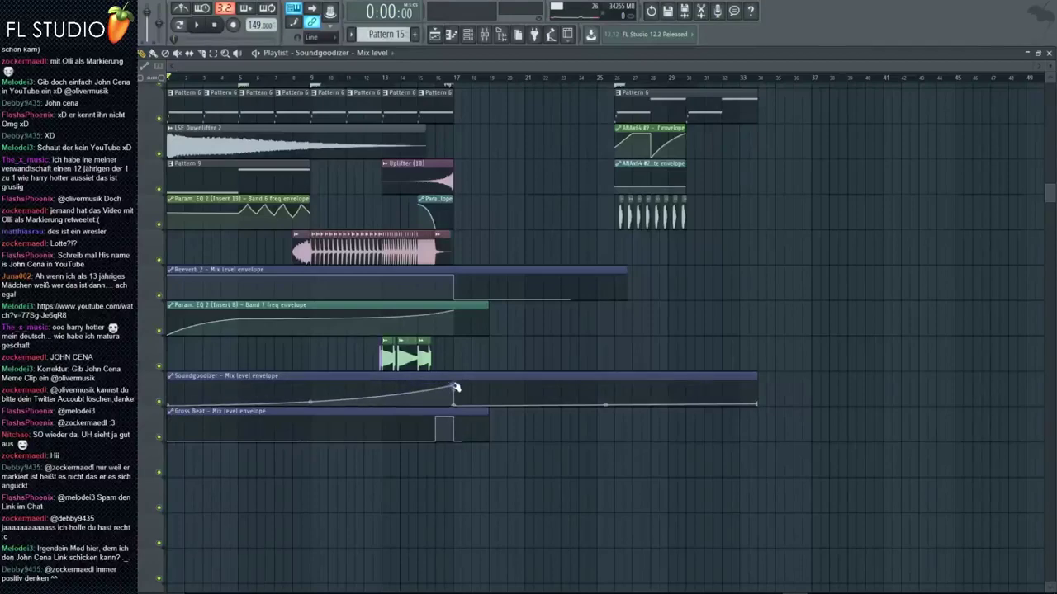
left_click_drag(454, 404, 459, 380)
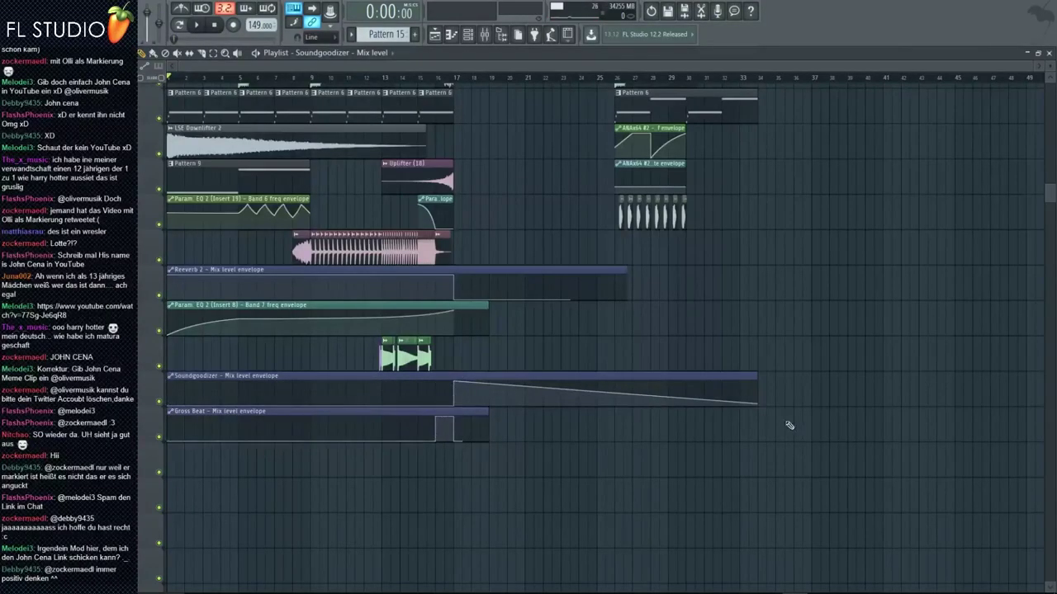
left_click_drag(759, 402, 758, 382)
- Play the song from the start through bar 21 to check the Soundgoodizer automation in the arrangement
scroll(610, 289, "up", 5)
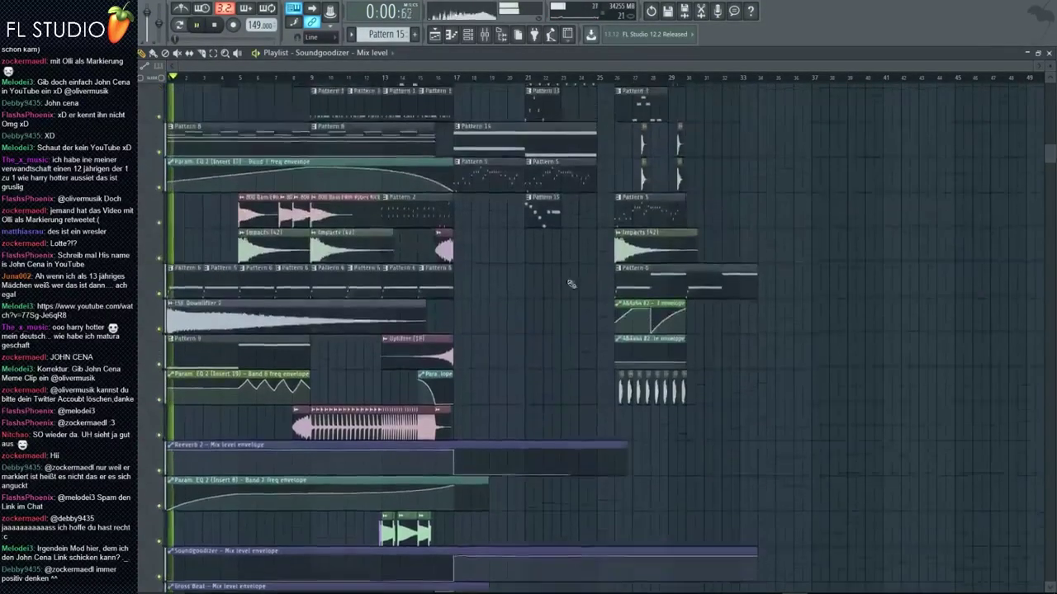
scroll(310, 219, "up", 3)
scroll(309, 219, "down", 3)
scroll(309, 219, "up", 4)
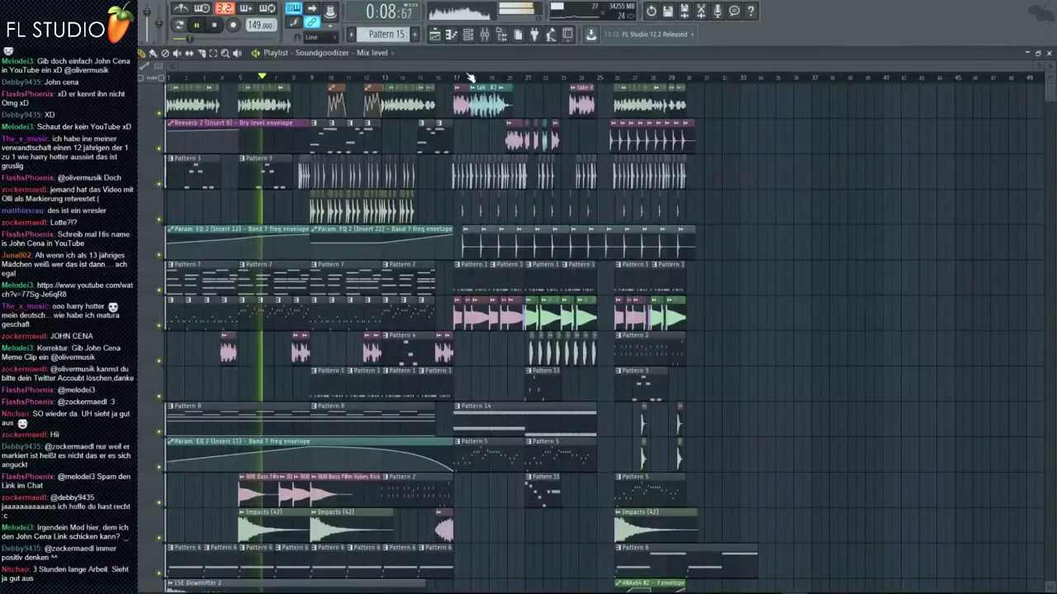
scroll(337, 152, "up", 4)
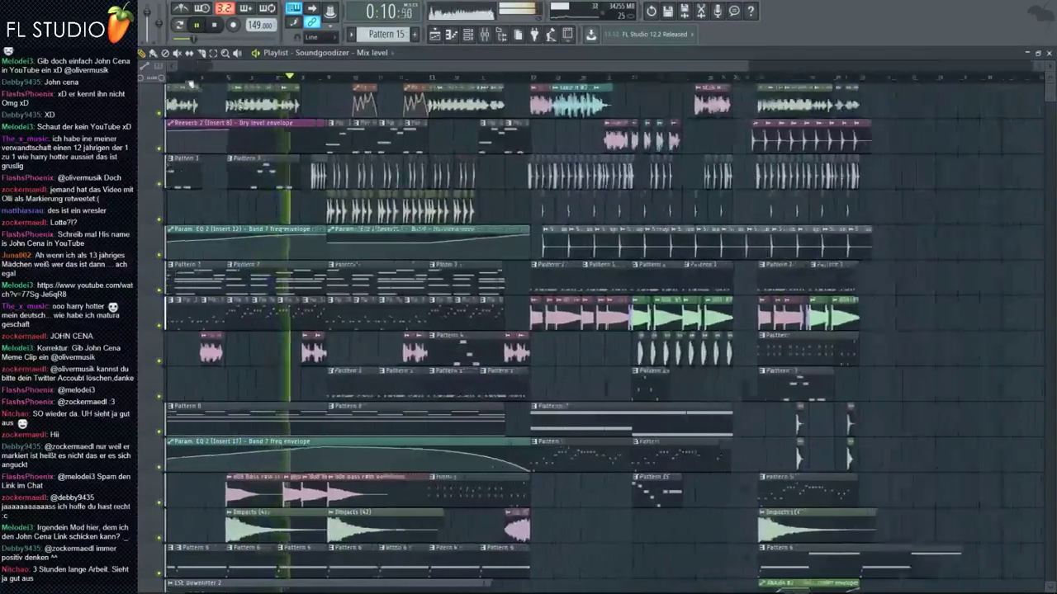
scroll(330, 152, "up", 3)
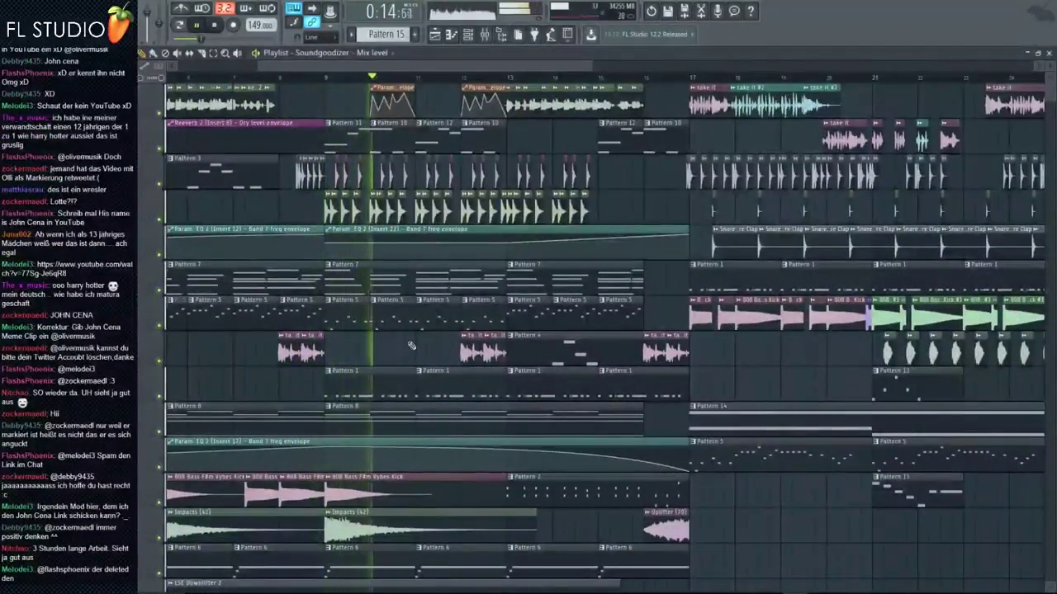
scroll(414, 341, "down", 2)
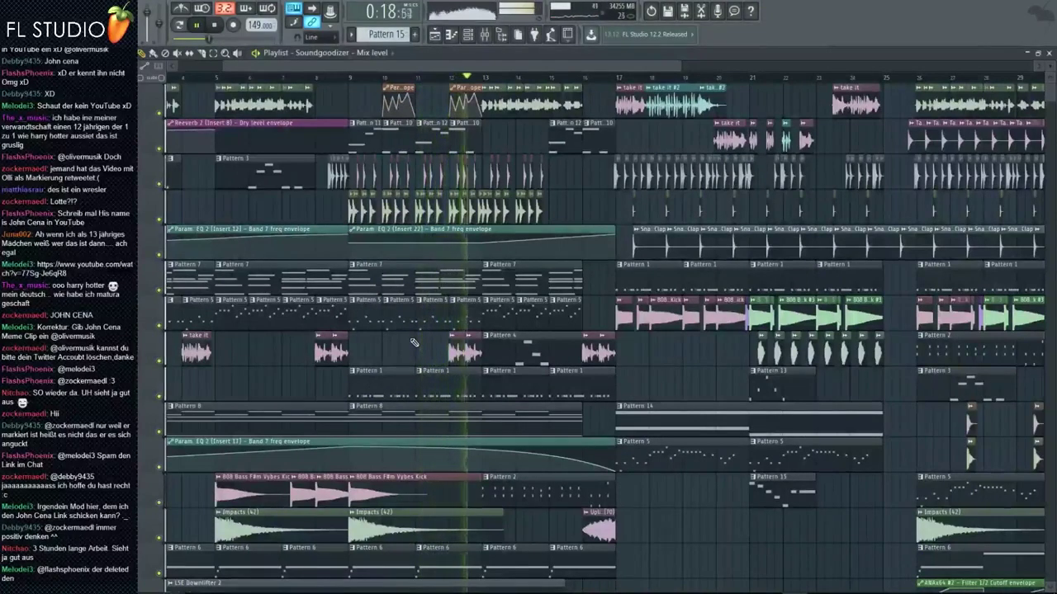
scroll(619, 366, "down", 3)
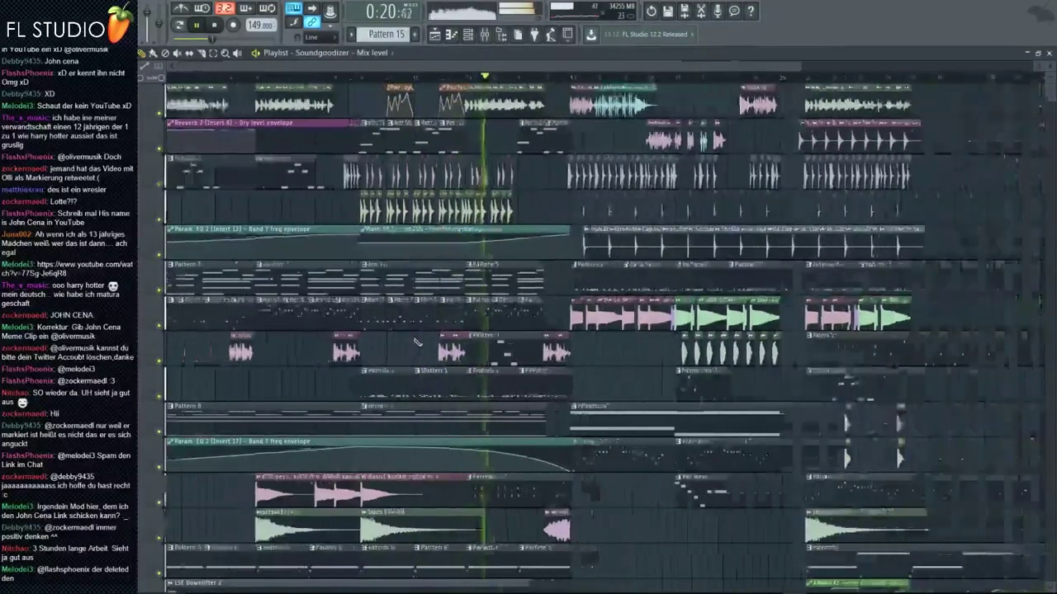
scroll(619, 367, "up", 1)
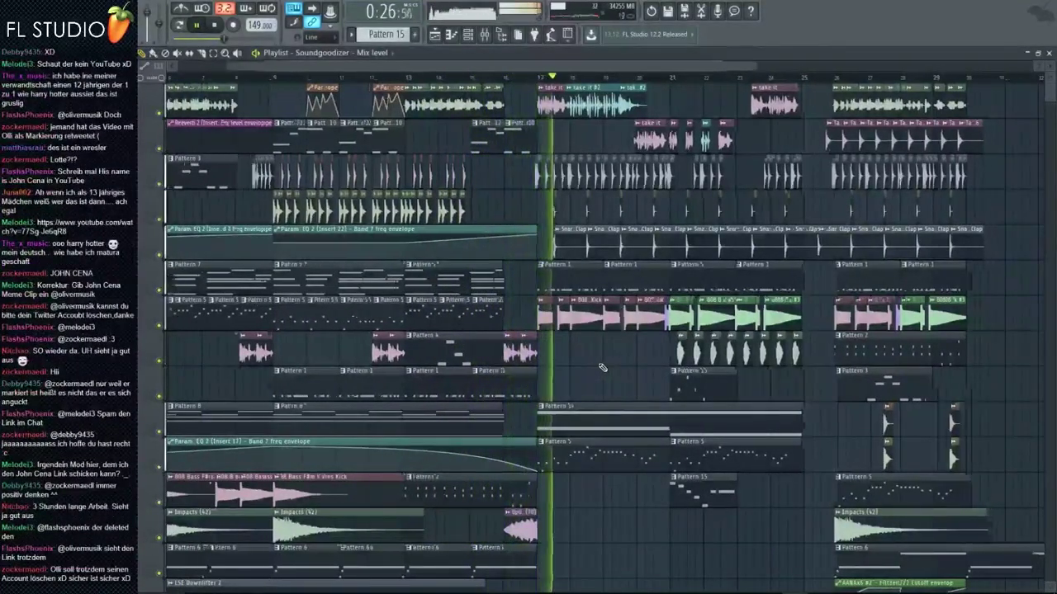
scroll(602, 367, "down", 1)
scroll(603, 367, "up", 1)
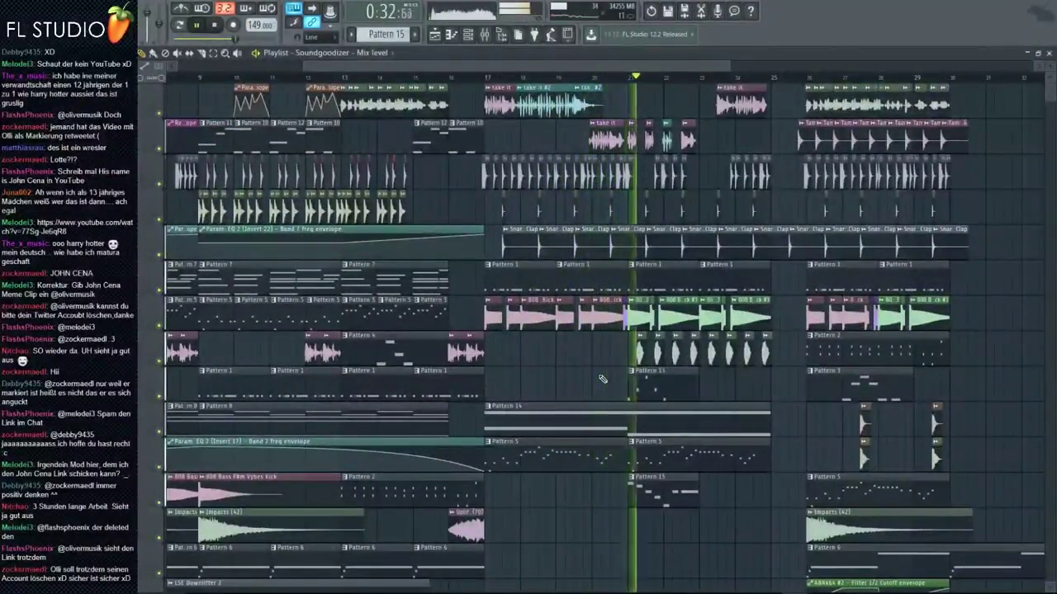
key("space")
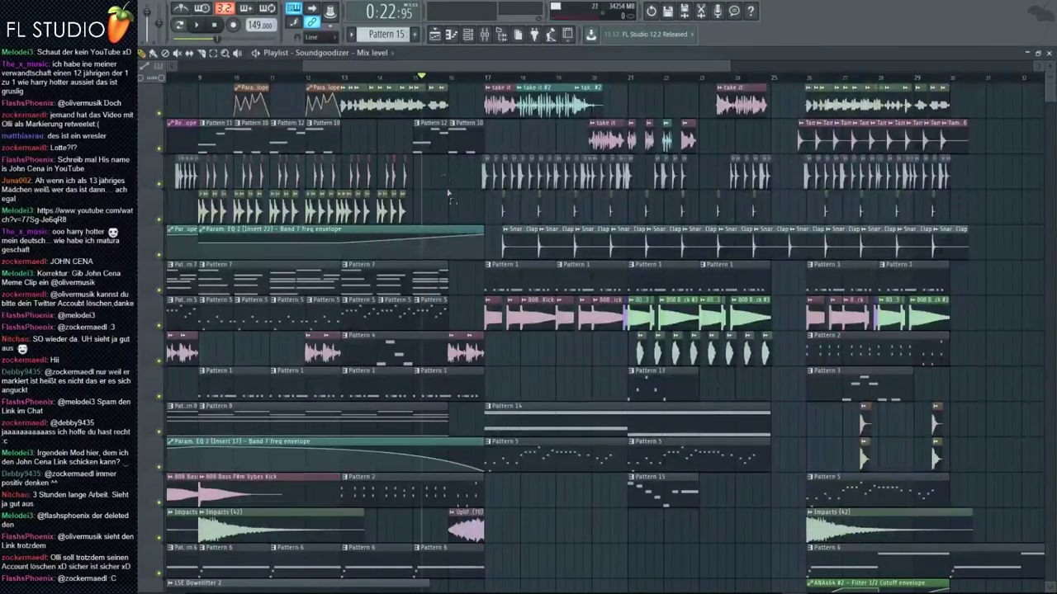
- Play the transition from bar 15 into the section starting at bar 17
scroll(467, 236, "up", 2)
scroll(510, 275, "down", 1)
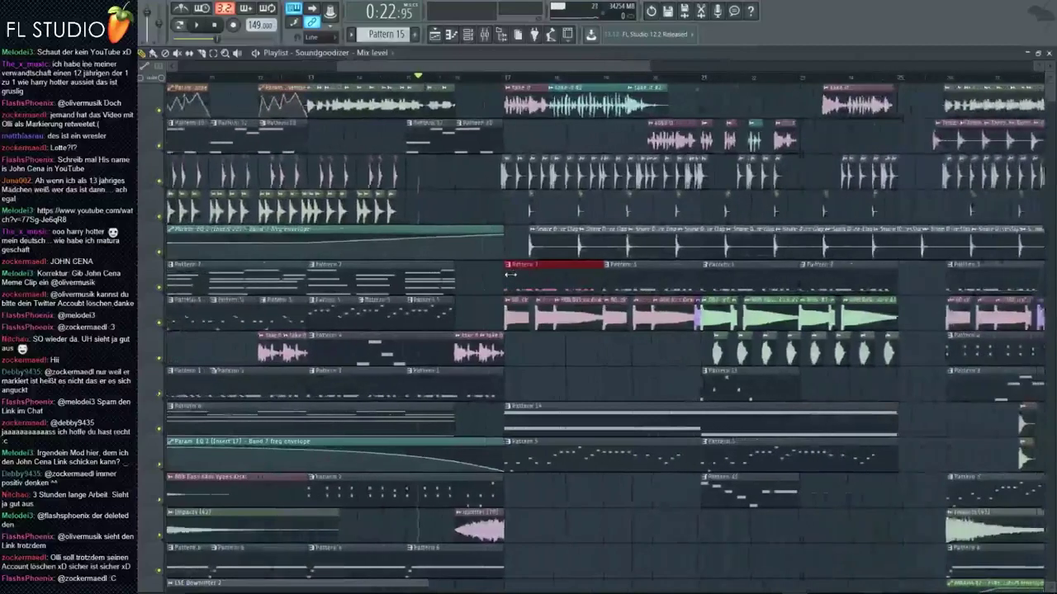
scroll(510, 275, "down", 1)
scroll(499, 96, "up", 1)
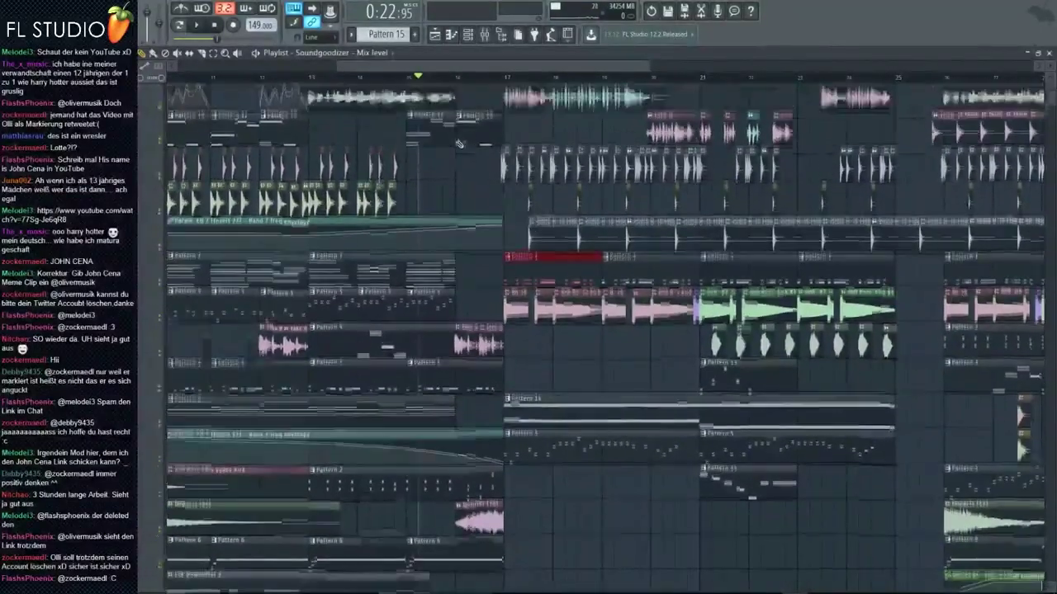
key("space")
scroll(477, 208, "down", 1)
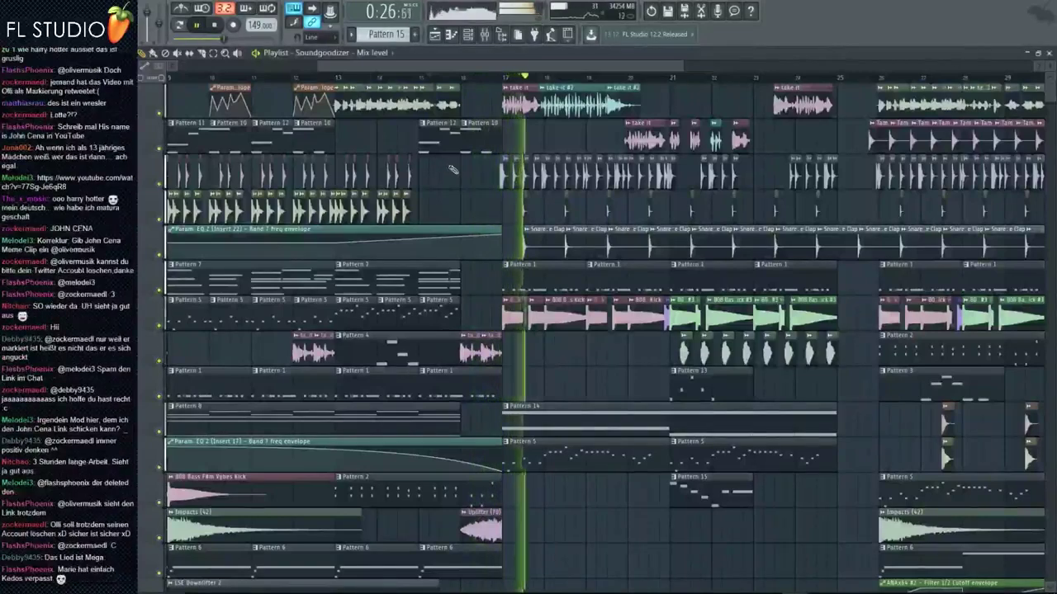
key("space")
- Play the build-up from about bar 10 of the arrangement
scroll(357, 129, "down", 2)
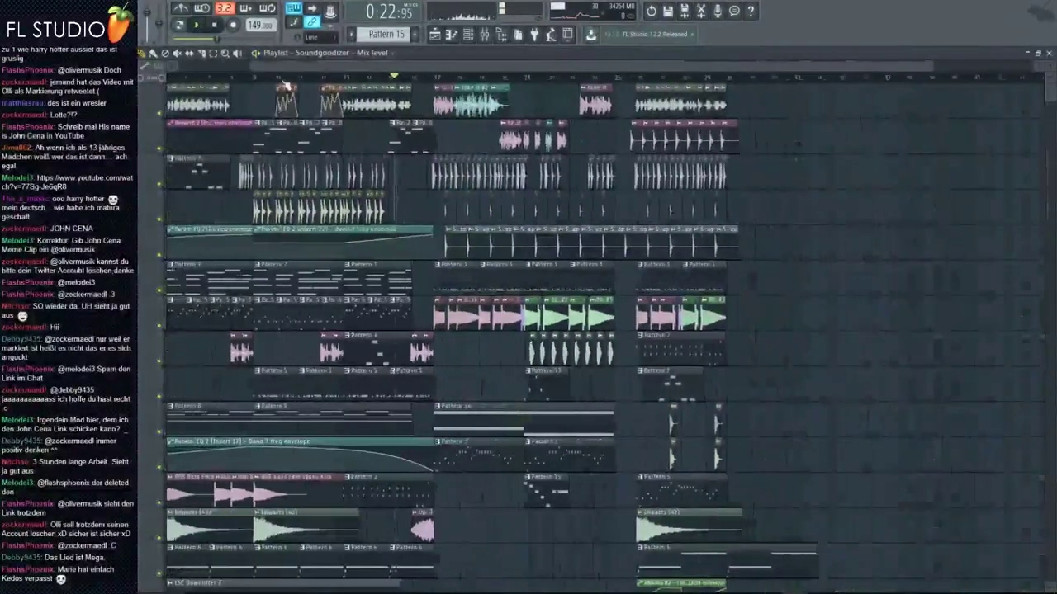
left_click(280, 78)
key("space")
scroll(328, 182, "up", 2)
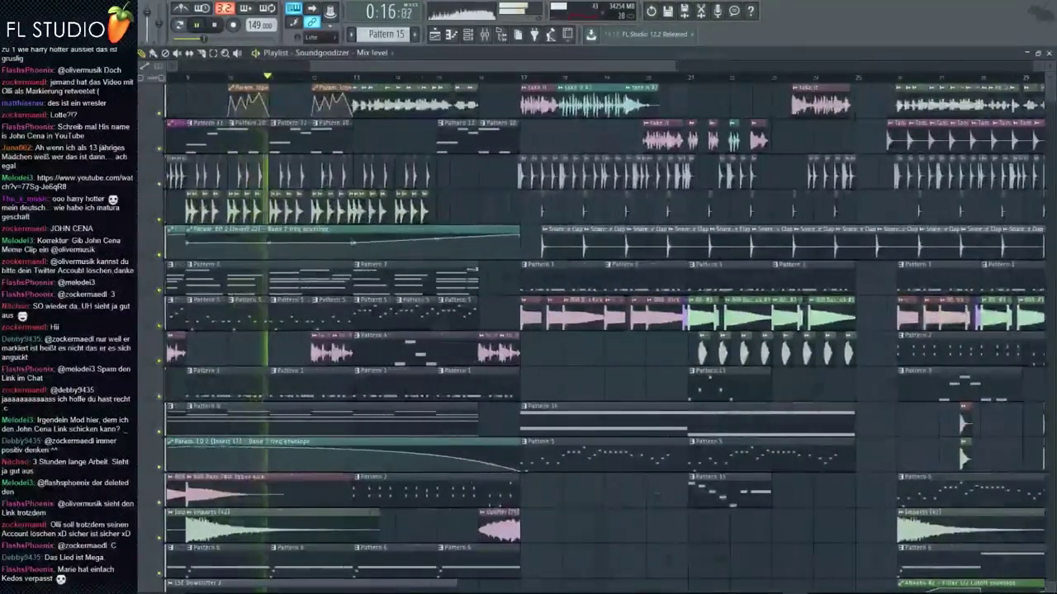
scroll(769, 241, "down", 2)
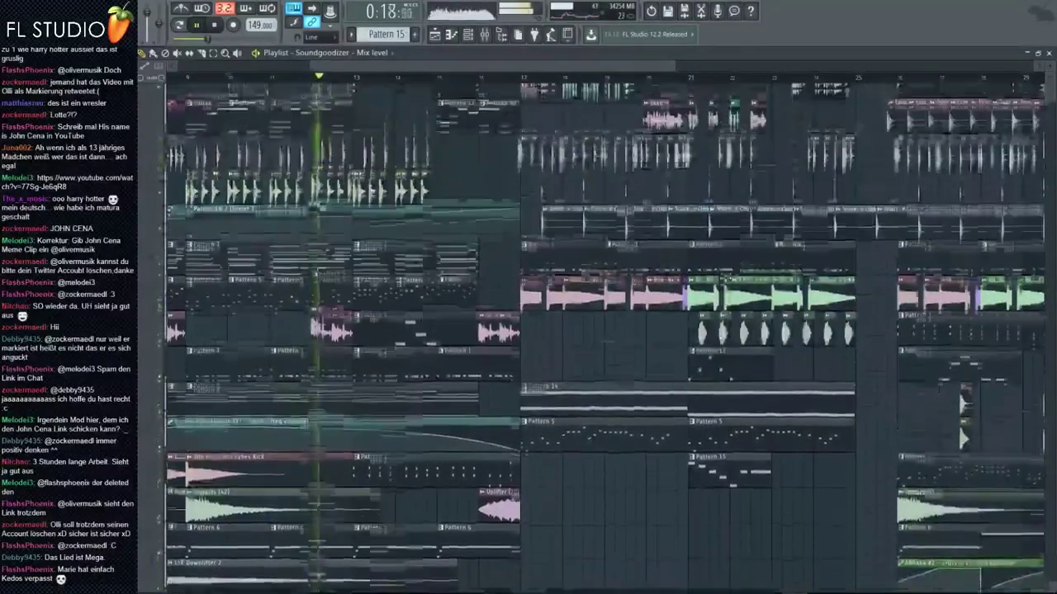
- Remove the two "take it" clips at bar 16 and shorten the Pattern 2 clip to end just before bar 17
scroll(719, 279, "up", 2)
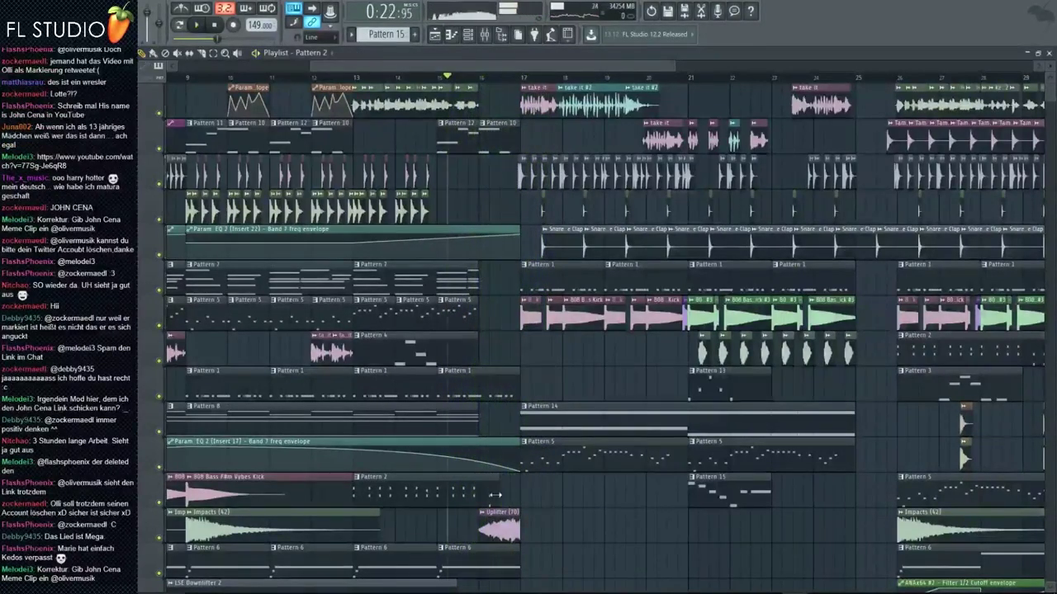
scroll(526, 496, "down", 2)
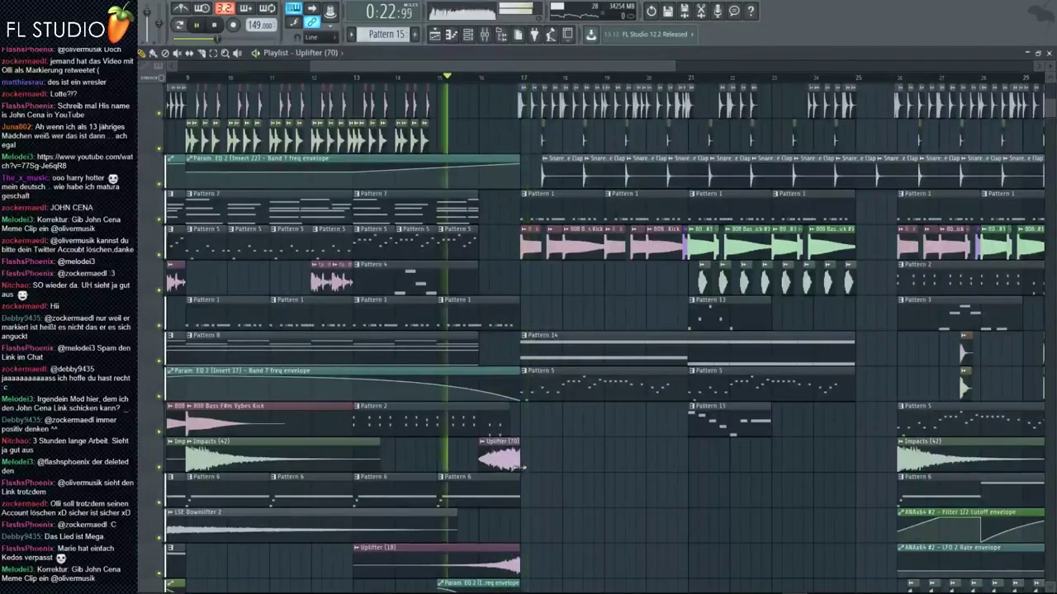
scroll(522, 467, "up", 2)
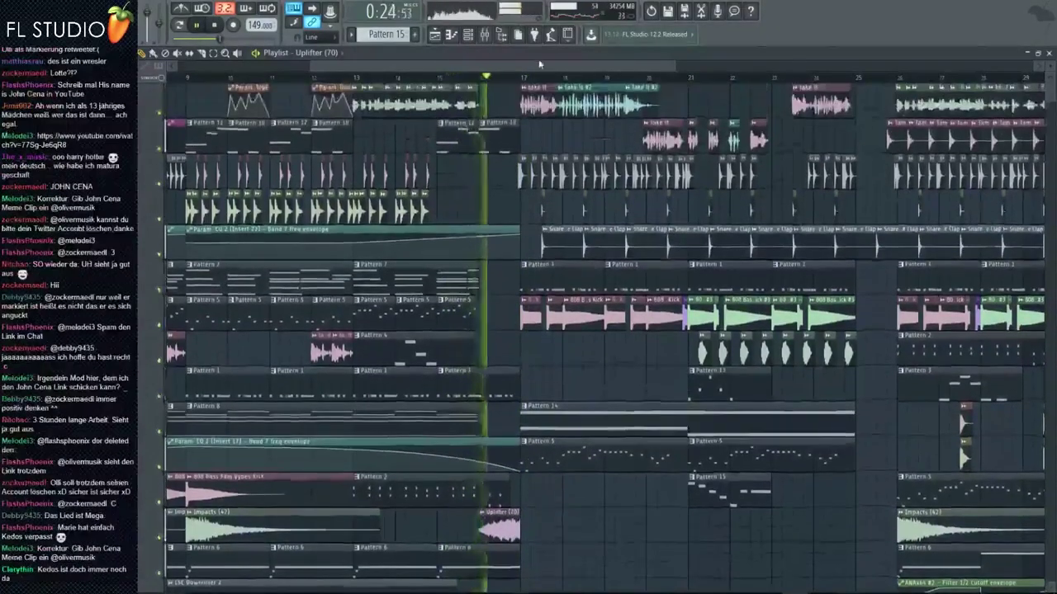
- Remove the Pattern 5 clip and the two Pattern 1 clips lying between bars 17 and 21
left_click(491, 46)
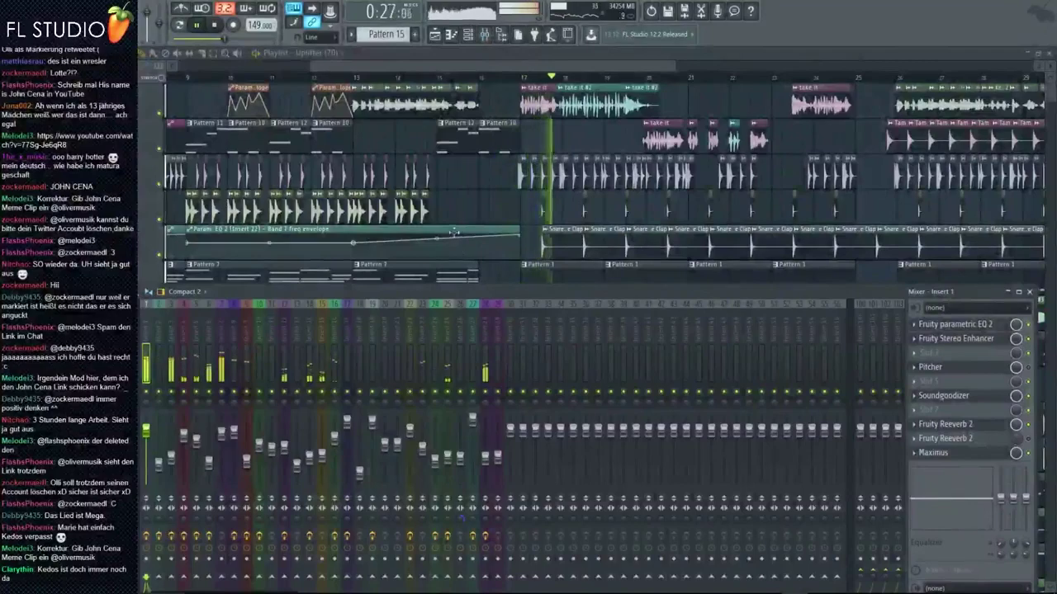
left_click(441, 66)
scroll(440, 76, "up", 3)
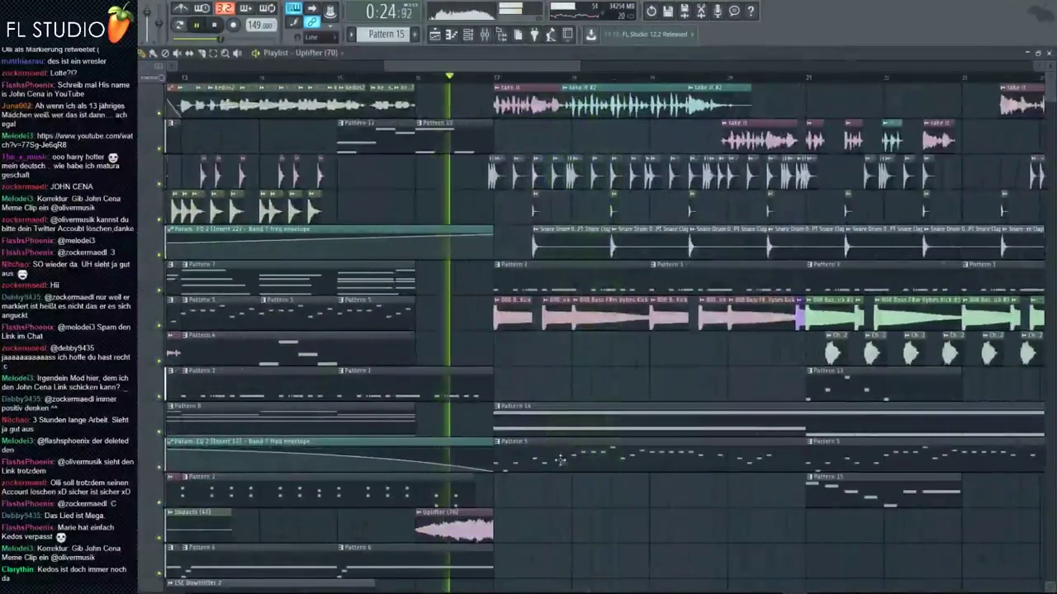
scroll(578, 441, "down", 3)
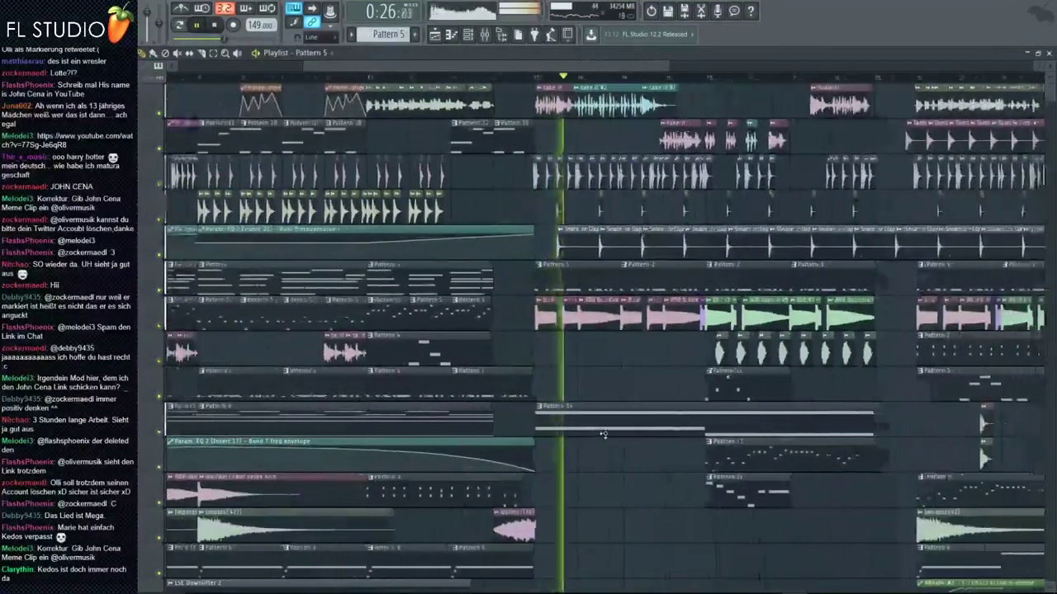
scroll(638, 397, "down", 2)
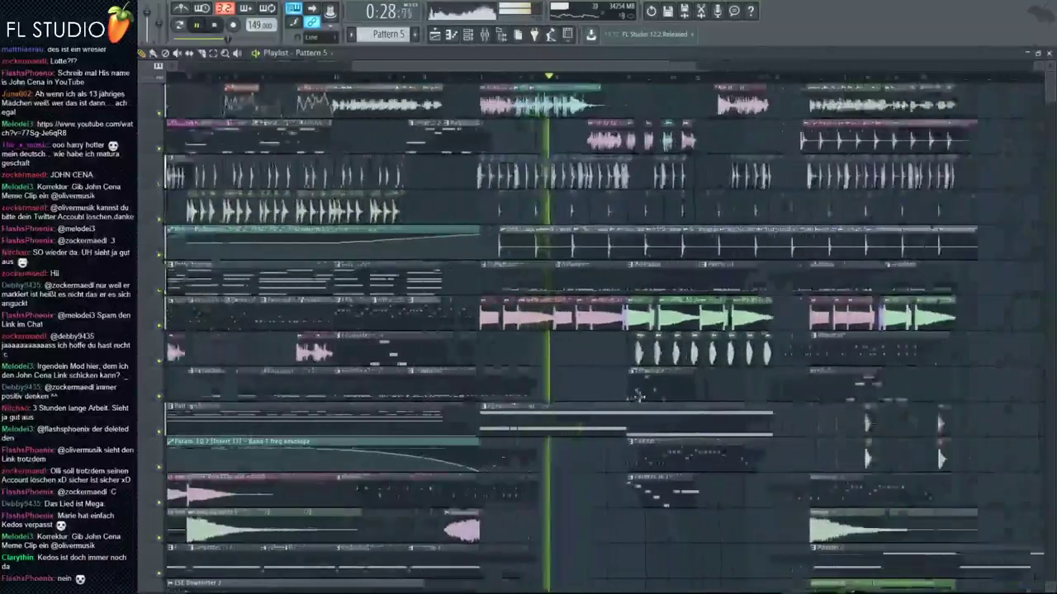
scroll(638, 397, "up", 1)
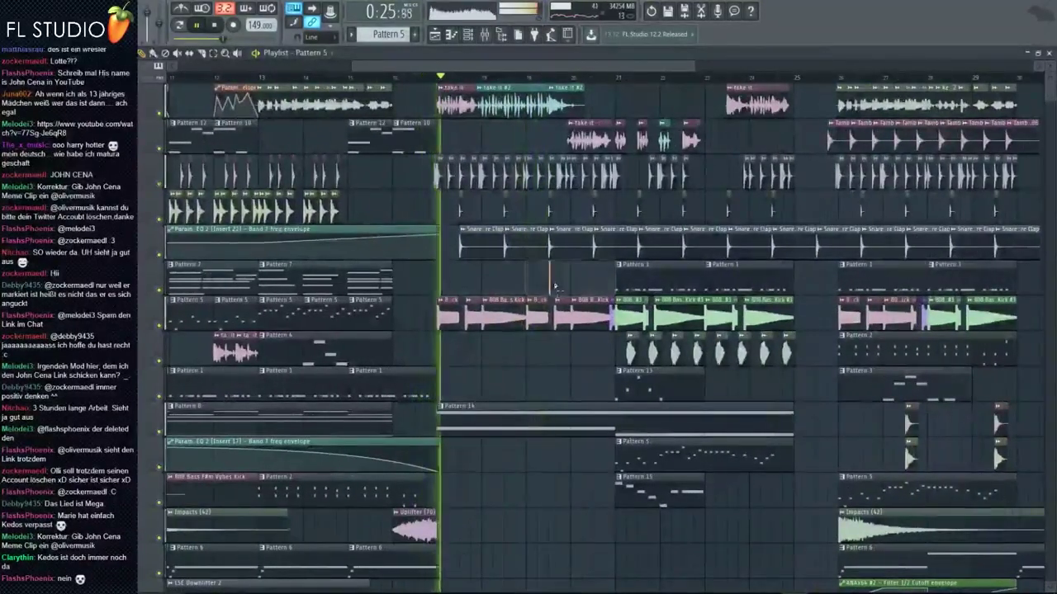
scroll(553, 289, "down", 1)
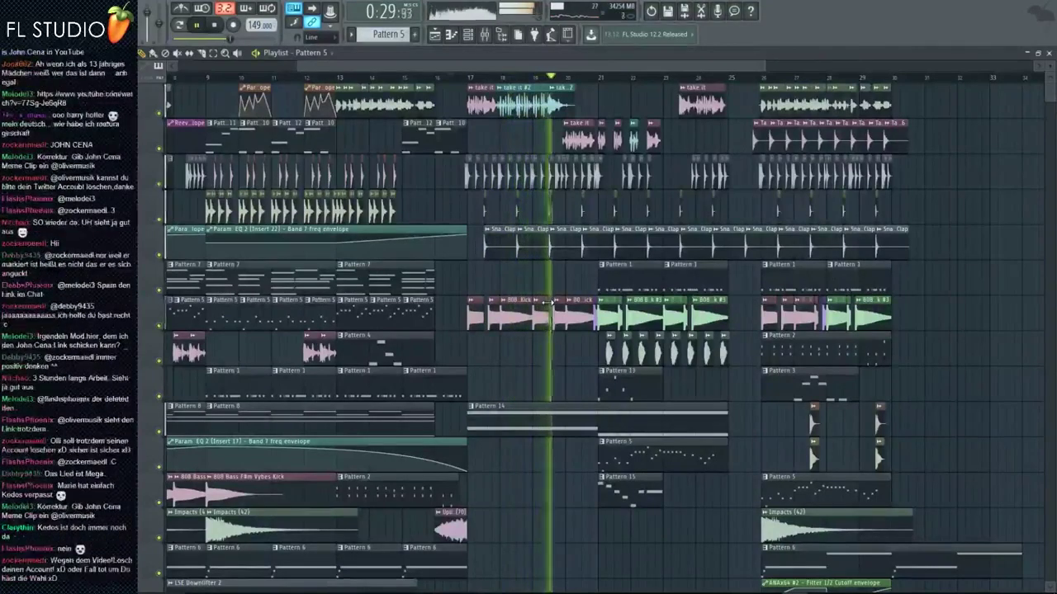
- Play the passage leading into bar 21 to hear the thinned-out section
scroll(575, 290, "up", 2)
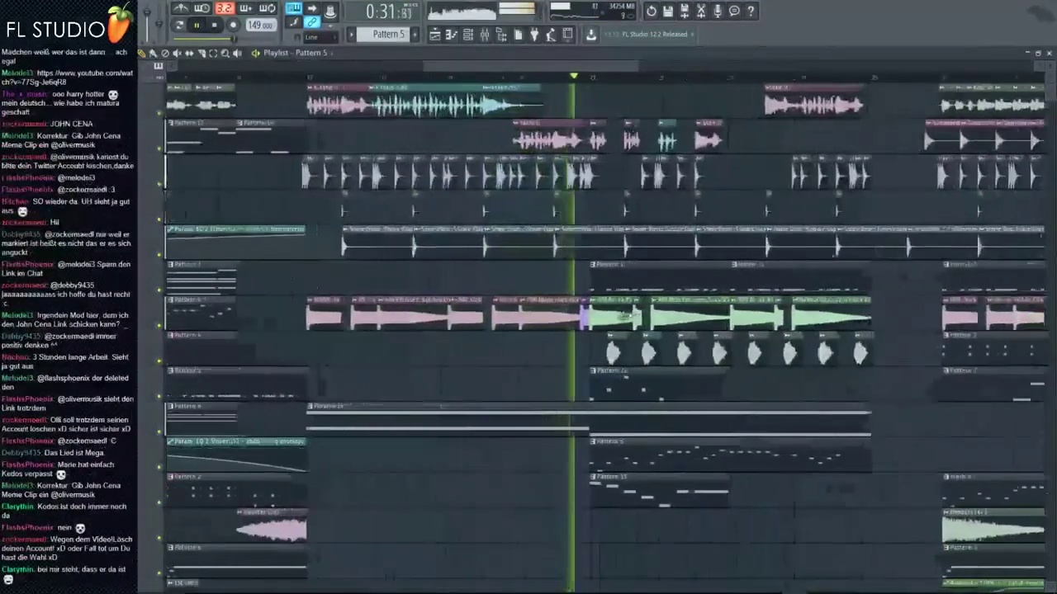
scroll(684, 446, "up", 3)
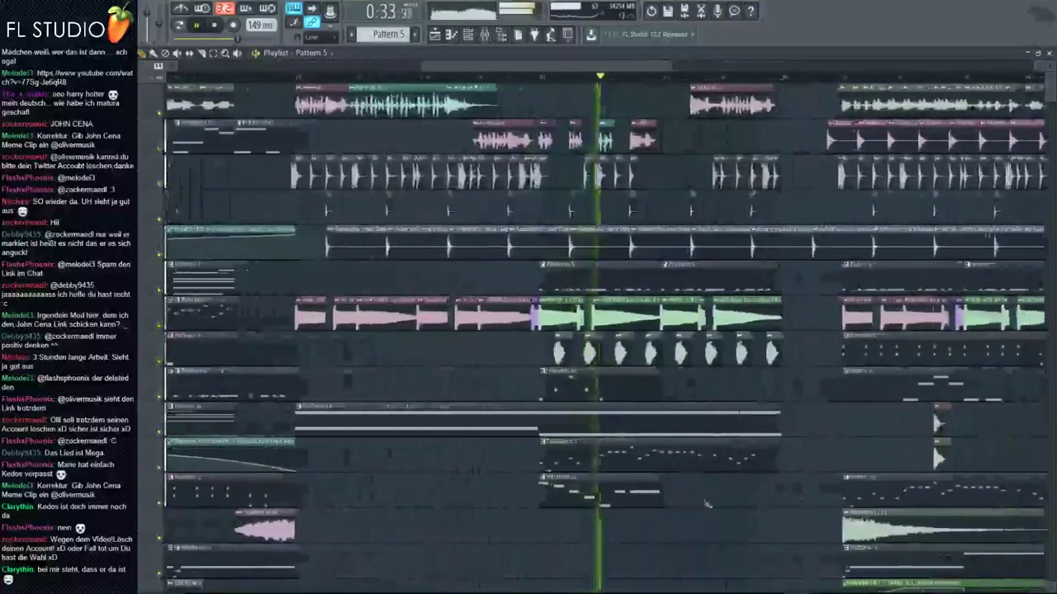
left_click(518, 77)
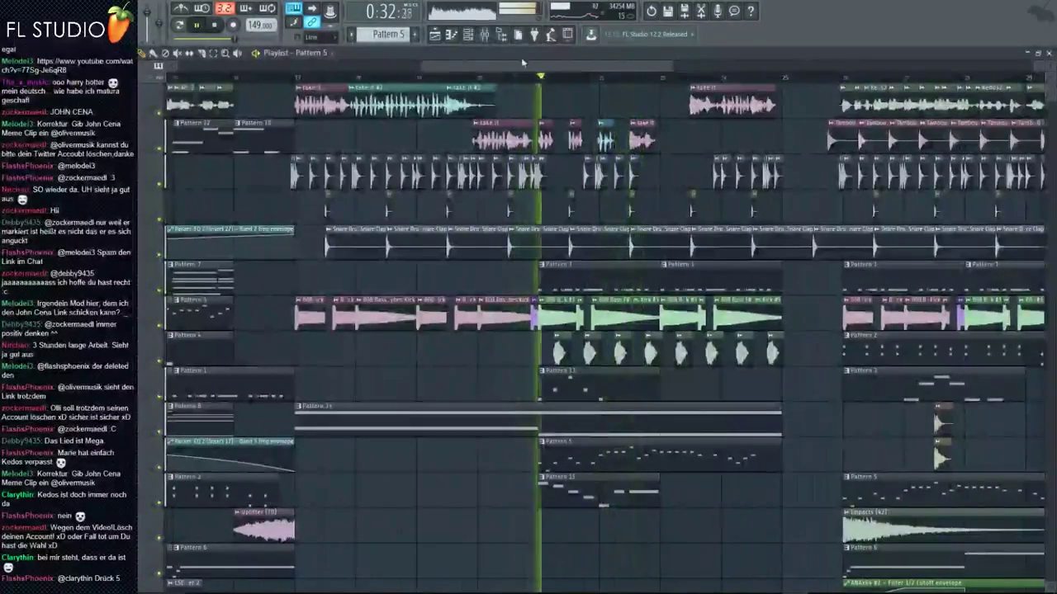
- Load Fruity Parametric EQ 2 into slot 3 of mixer Insert 29
left_click(486, 35)
key("space")
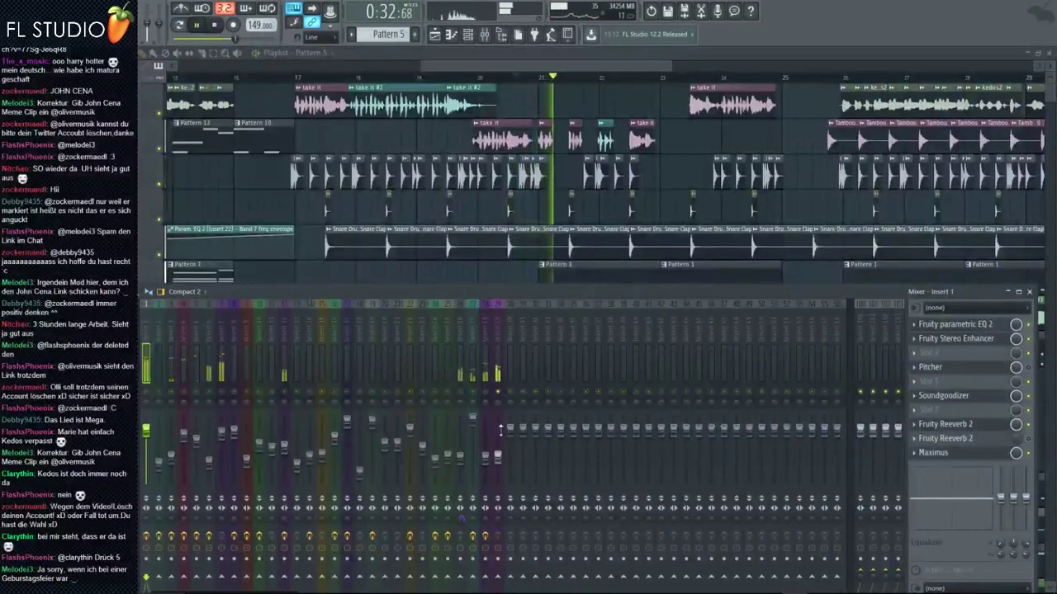
left_click(500, 401)
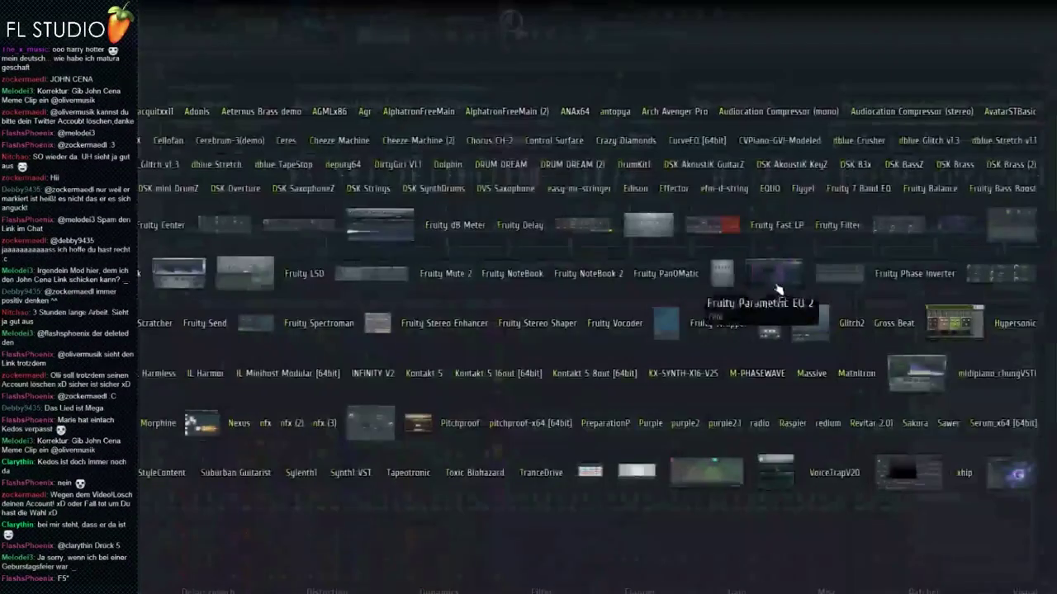
left_click_drag(779, 293, 952, 354)
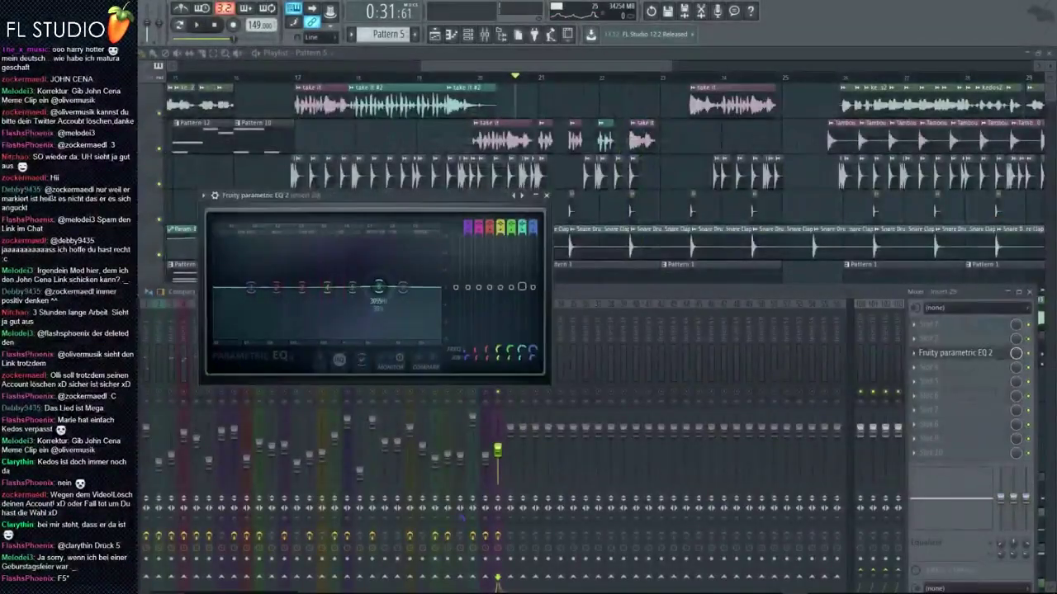
- Shape Insert 29's EQ with a steep low cut, a slight low-mid dip and boosted highs, and raise the track's fader slightly
key("space")
left_click_drag(379, 286, 405, 263)
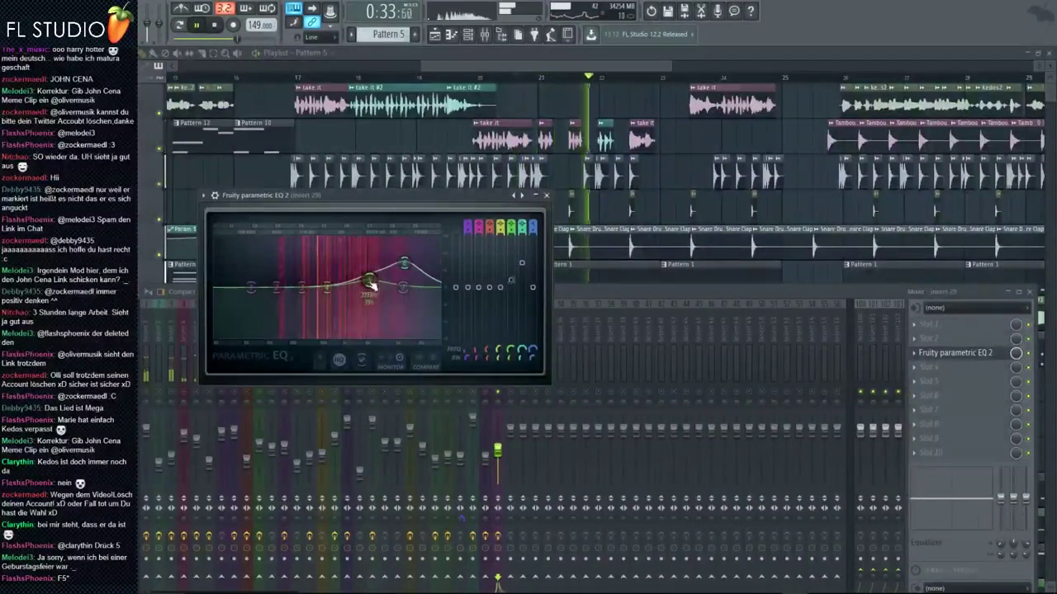
left_click(279, 296)
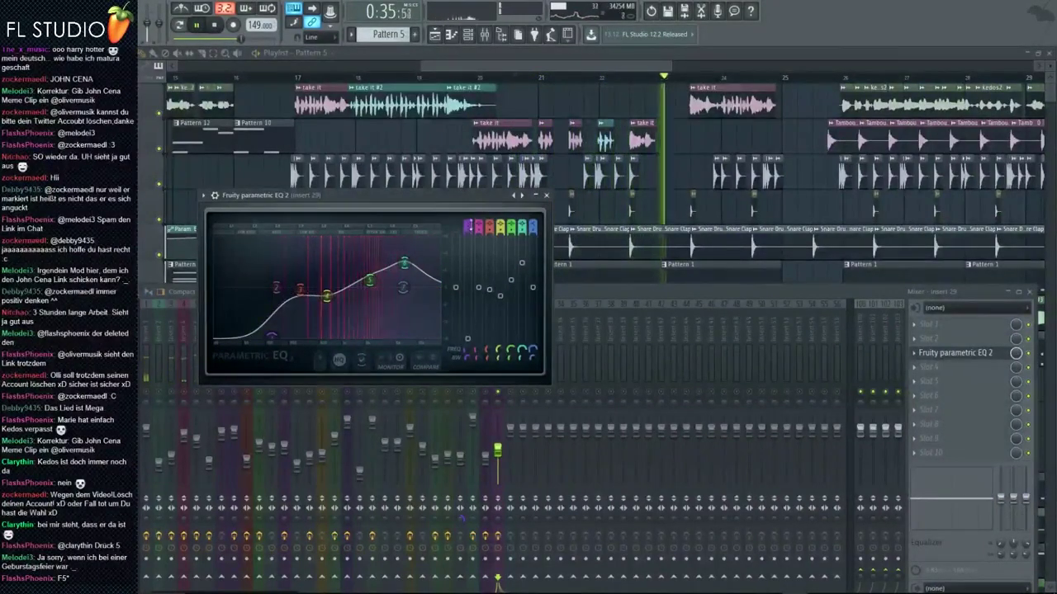
left_click_drag(251, 287, 272, 288)
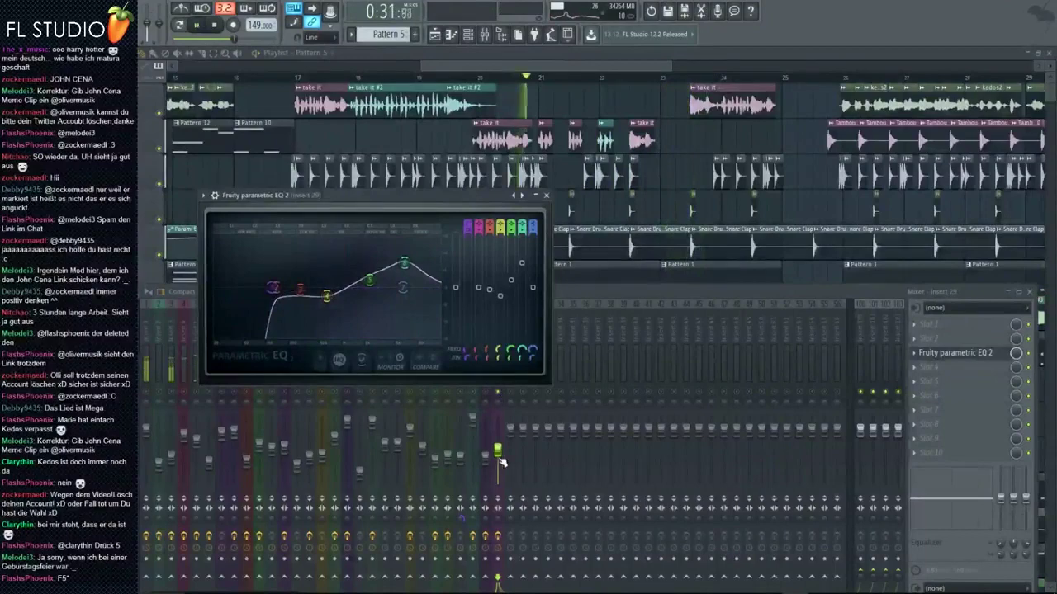
left_click_drag(501, 462, 501, 457)
- Try Vocodex in slot 8 of Insert 29 and play the section around bar 21 with it
key("F8")
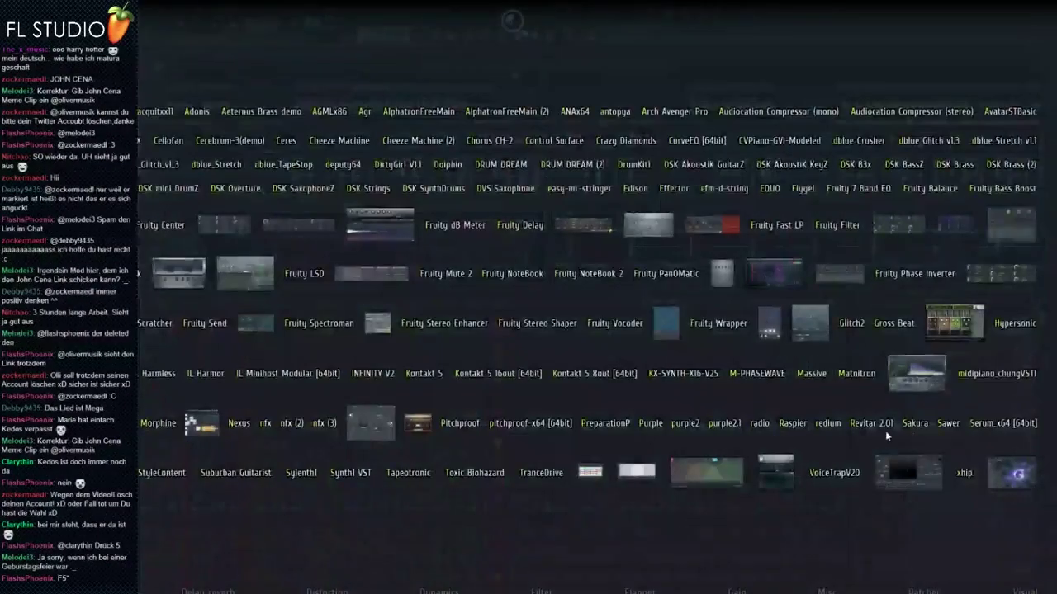
left_click(776, 472)
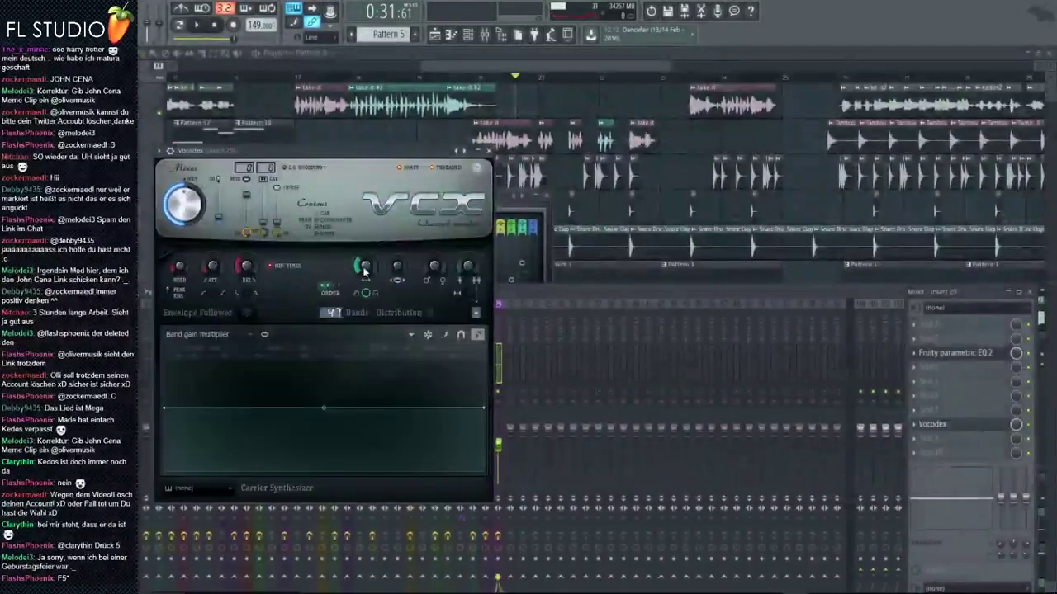
left_click_drag(365, 270, 366, 262)
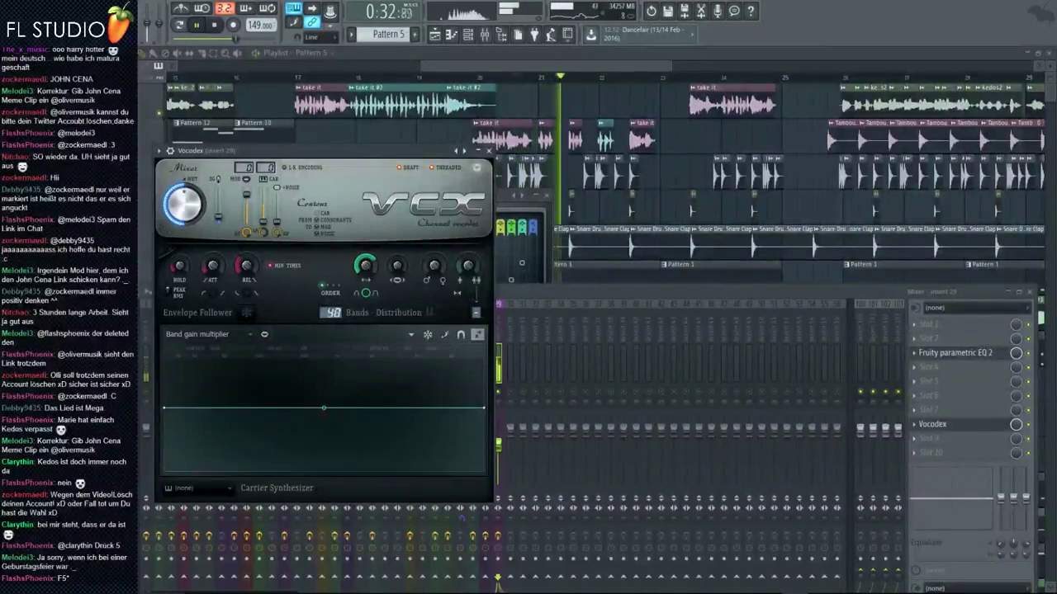
key("space")
- Load Fruity Multiband Compressor into slot 8 of Insert 29 and raise the track's level
middle_click(949, 403)
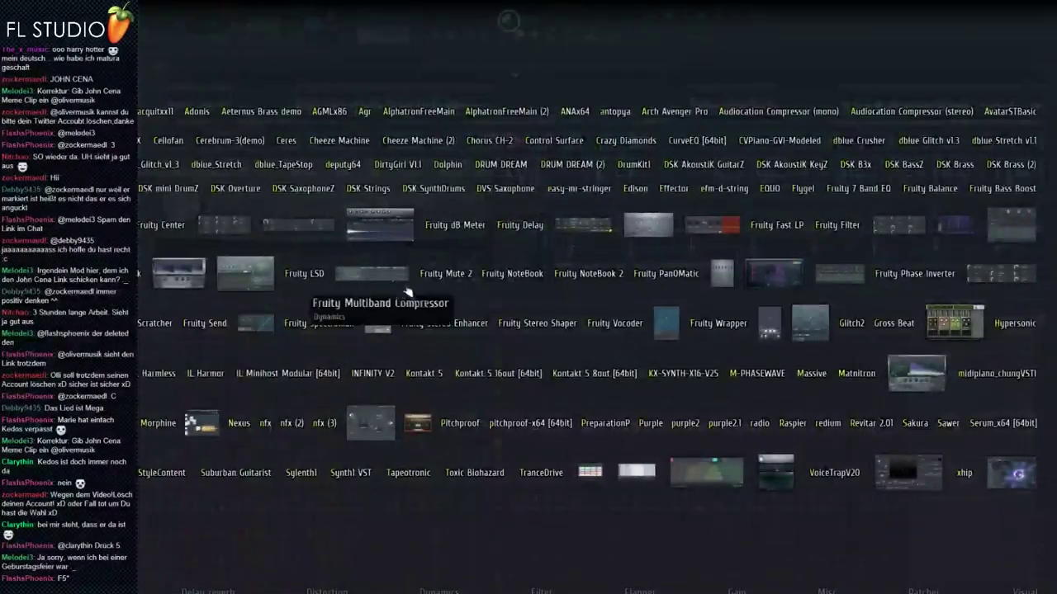
left_click(407, 292)
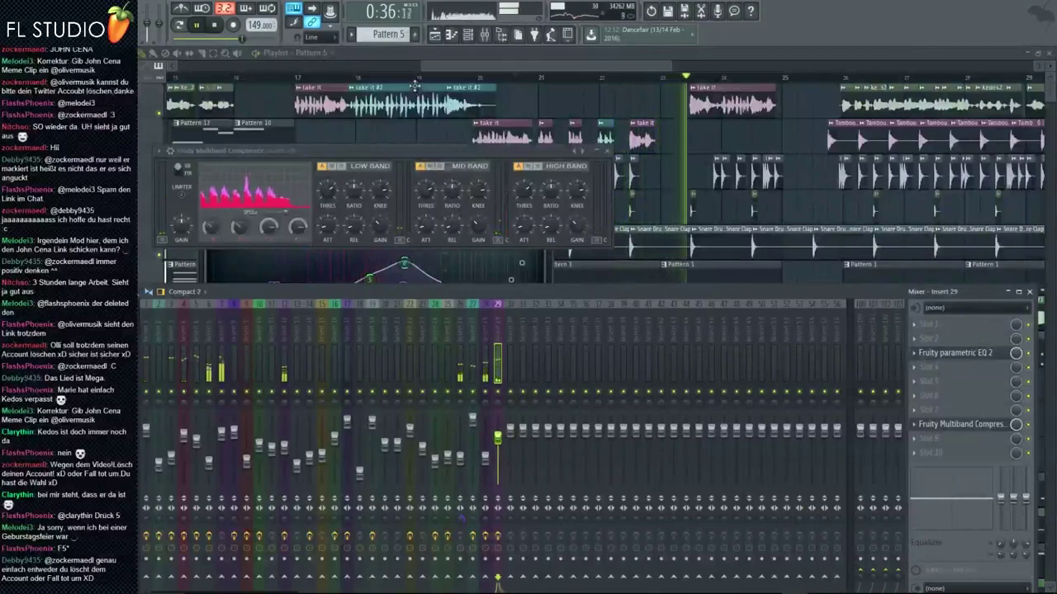
left_click(415, 86)
- Set the playback position to bar 16 and reset the main volume
left_click(415, 77)
left_click(232, 76)
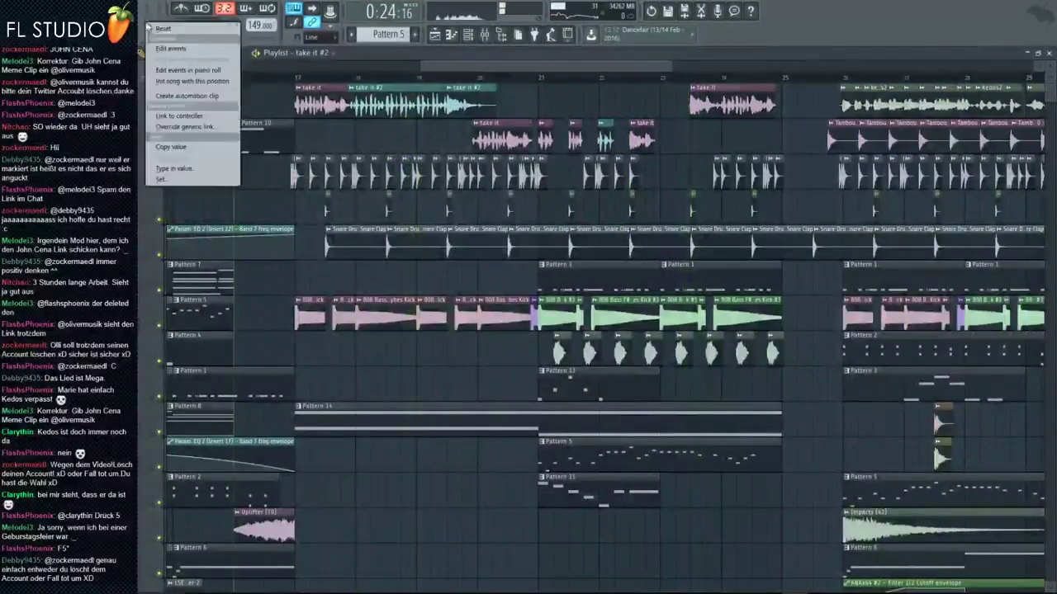
left_click(162, 28)
- Play the build-up from about bar 12 into the section starting at bar 17
scroll(198, 82, "down", 6)
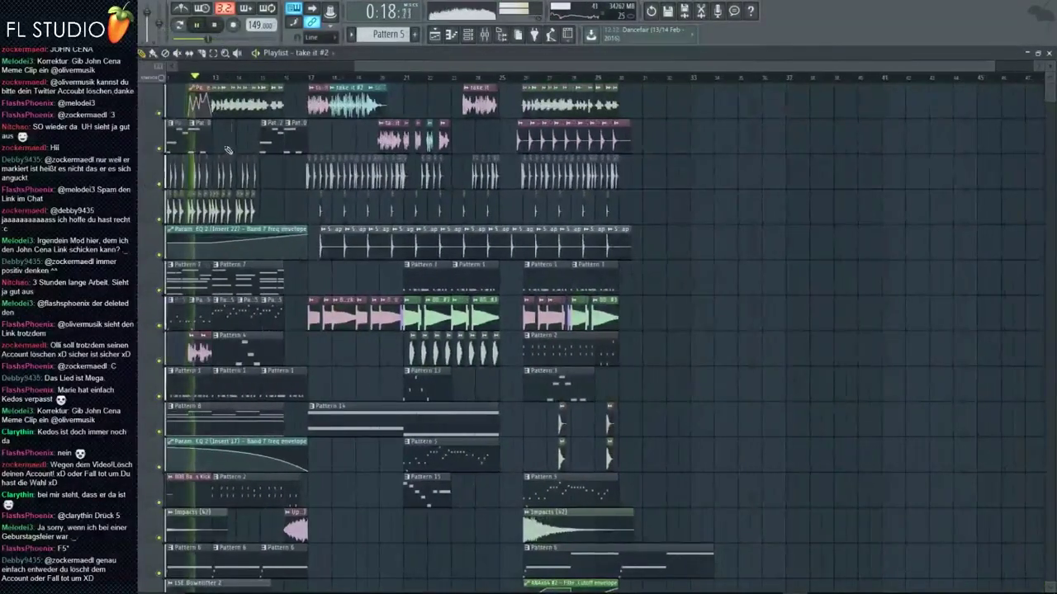
scroll(228, 149, "up", 3)
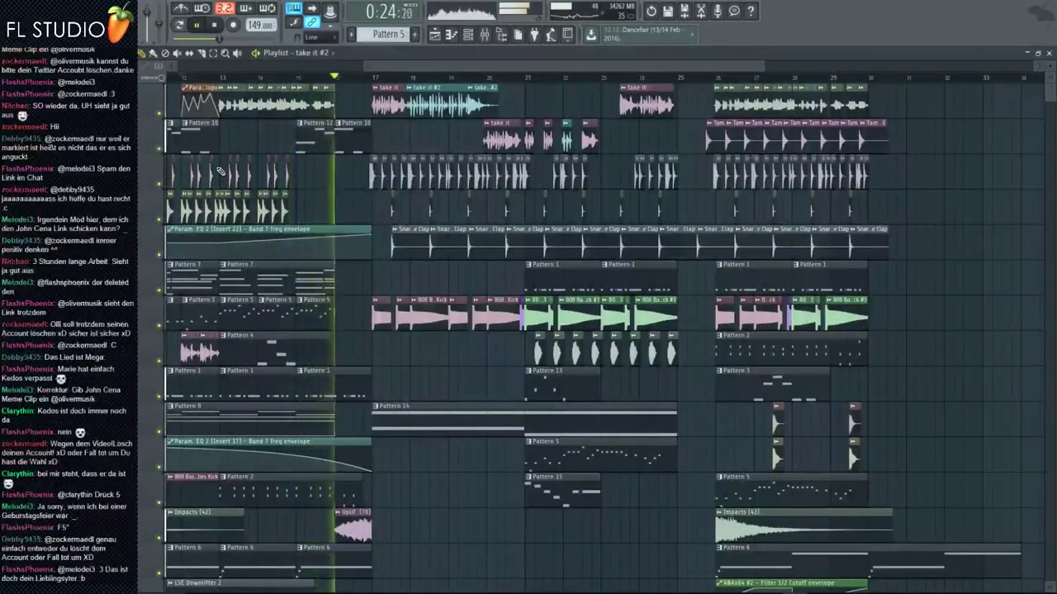
scroll(354, 204, "up", 2)
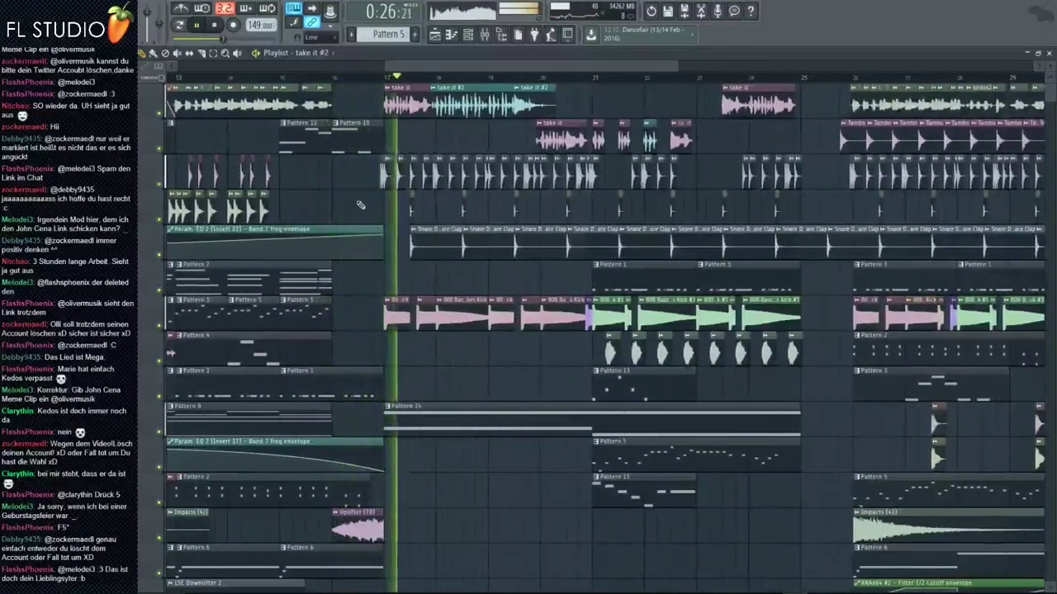
scroll(355, 204, "down", 4)
- Stop playback at bar 13 and remove the Pattern 10 clip at bar 16
left_click(292, 78)
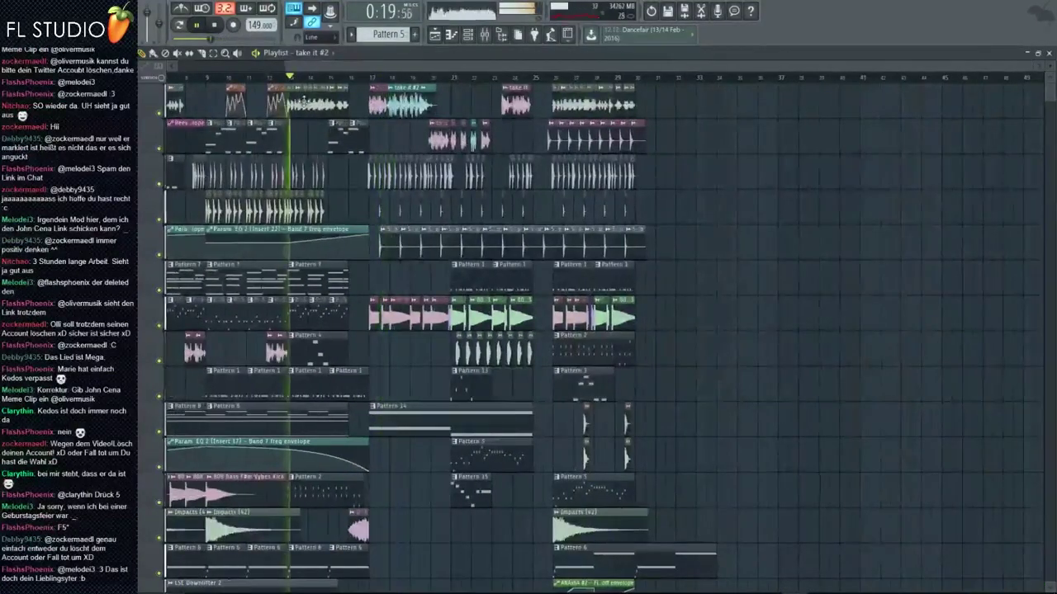
key("space")
scroll(358, 149, "down", 3)
scroll(358, 149, "up", 3)
scroll(569, 248, "up", 3)
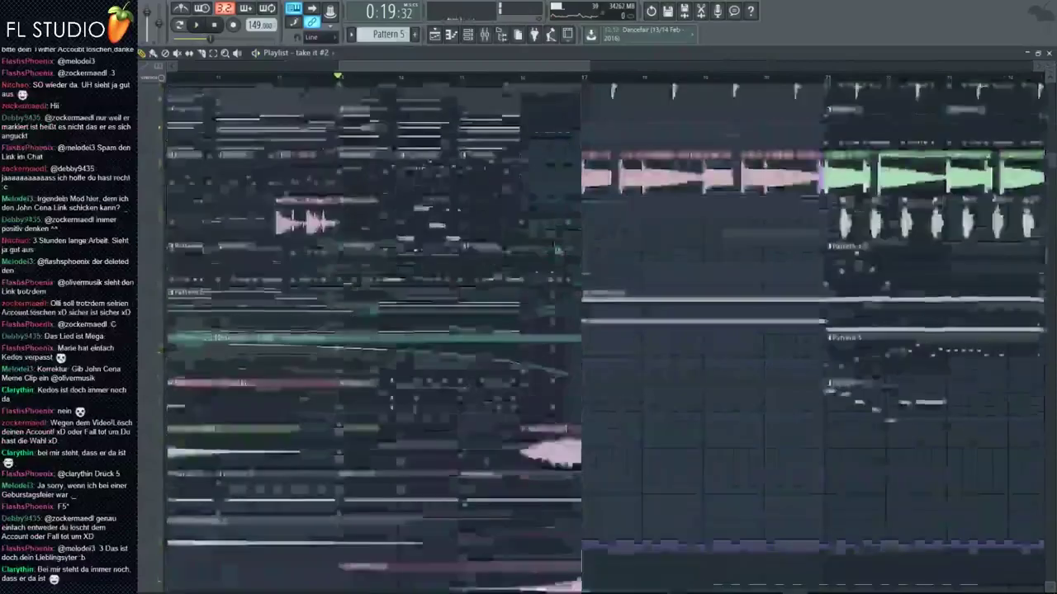
scroll(571, 254, "down", 4)
scroll(574, 257, "up", 2)
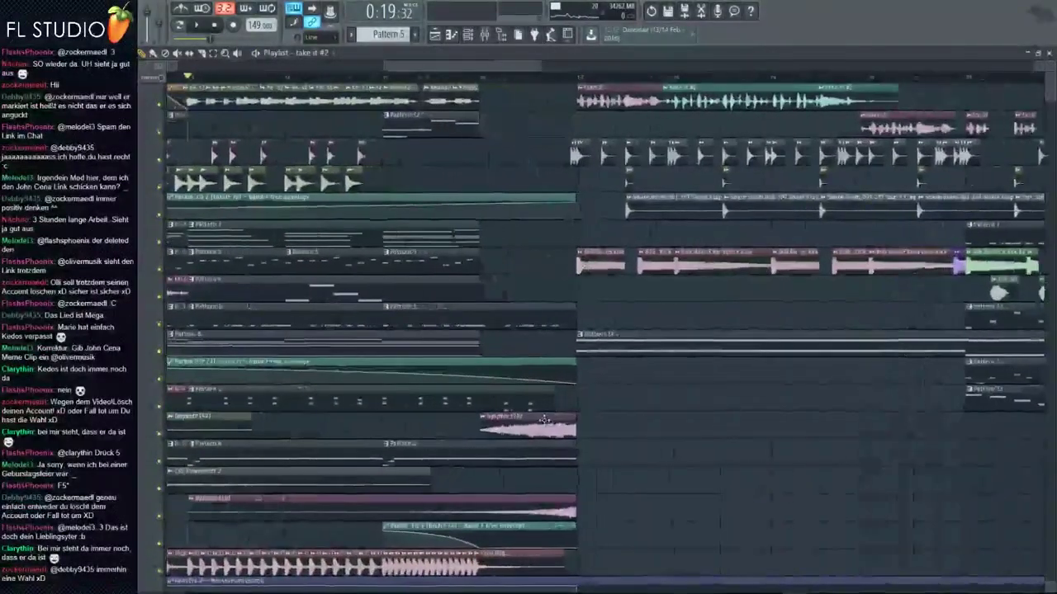
- Move Uplifter (70) and Uplifter (18) one bar earlier and shorten Pattern 2 and Pattern 1 so that all end at bar 16
key("space")
left_click_drag(462, 419, 439, 420)
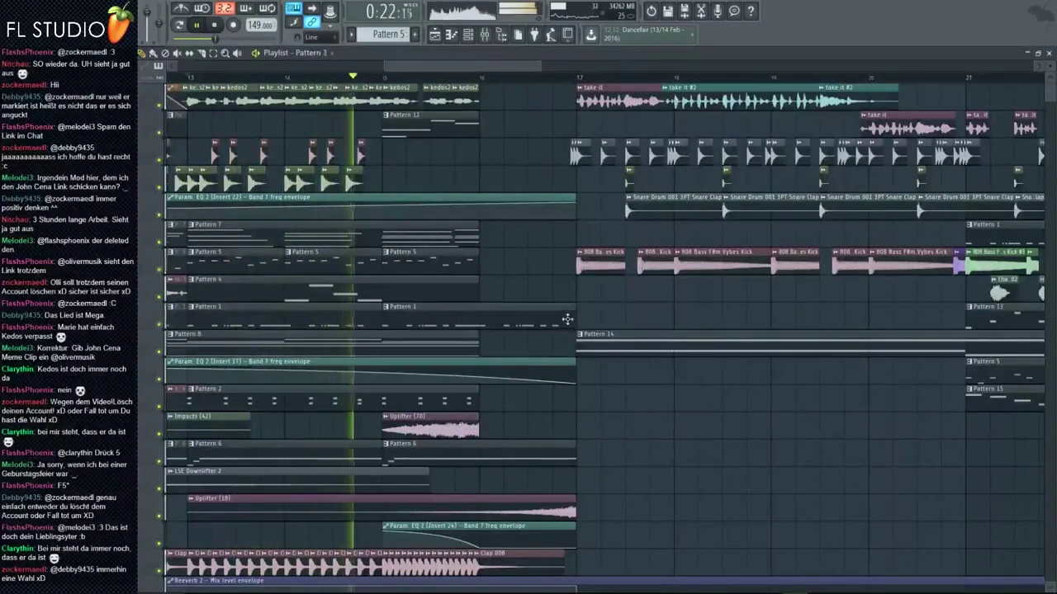
left_click_drag(573, 321, 474, 320)
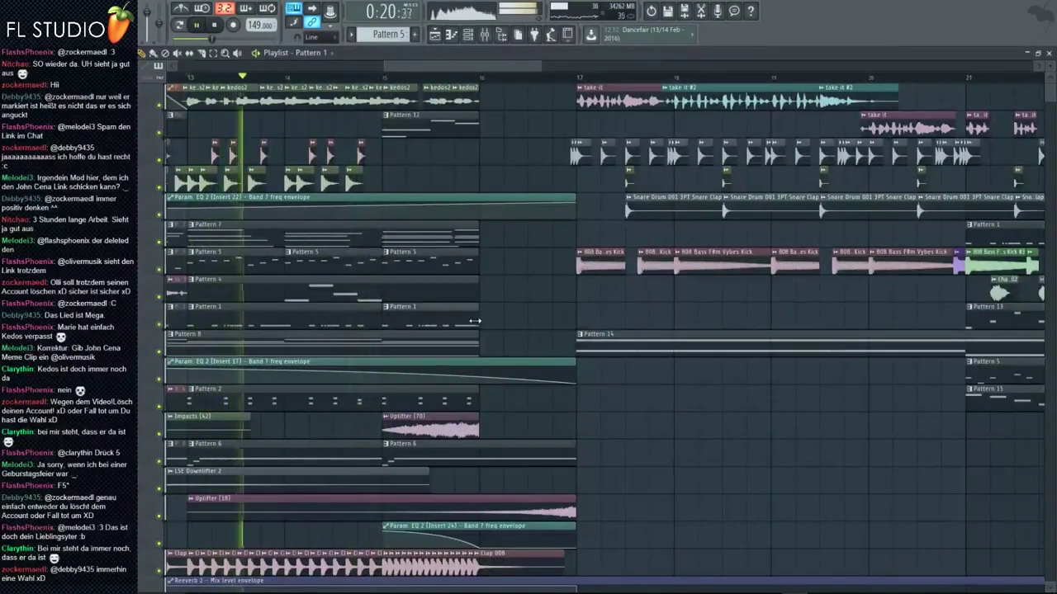
left_click_drag(523, 510, 424, 507)
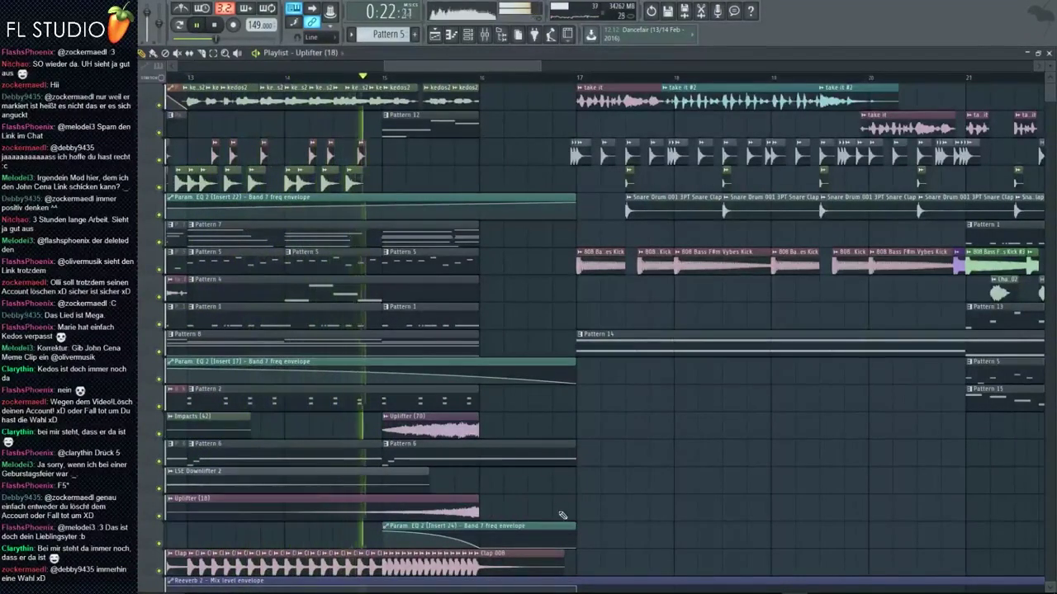
- Play the transition into bar 17 and shorten the last Pattern 6 clip of the build-up to end at bar 16
scroll(470, 501, "up", 2)
scroll(523, 498, "down", 2)
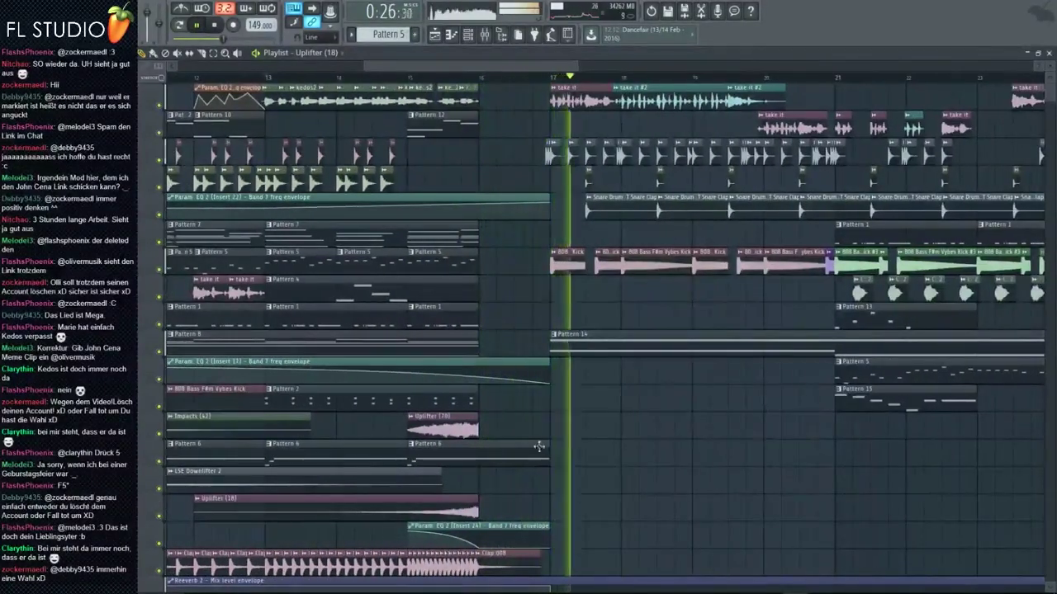
key("space")
scroll(538, 438, "up", 2)
left_click_drag(537, 445, 482, 445)
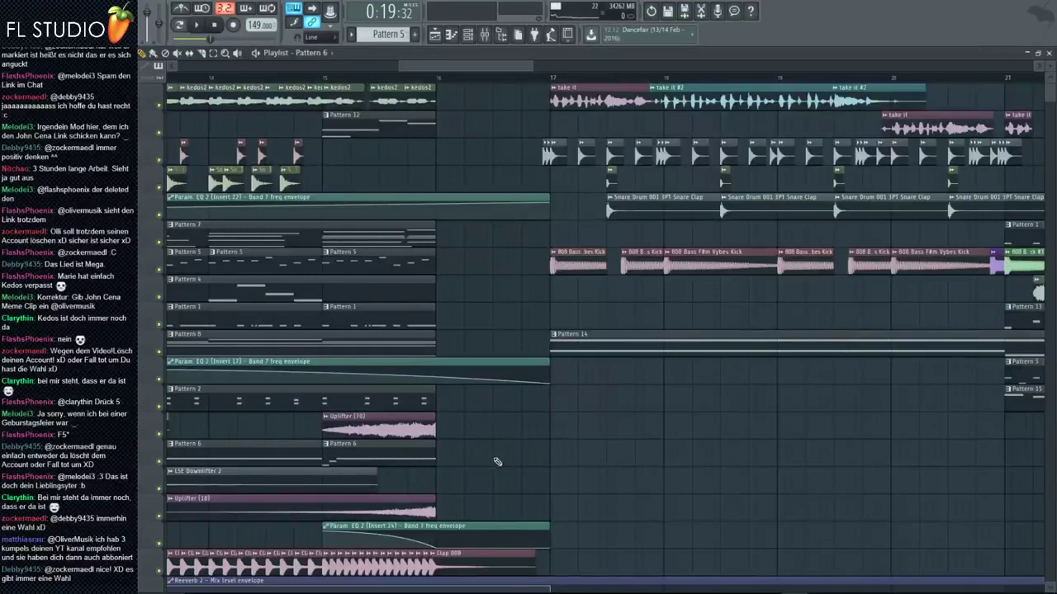
- Place the DUBSTEP_INTRO_ACAPELLA audio clip in the empty playlist area after the arrangement, starting at about bar 37
scroll(496, 463, "up", 1)
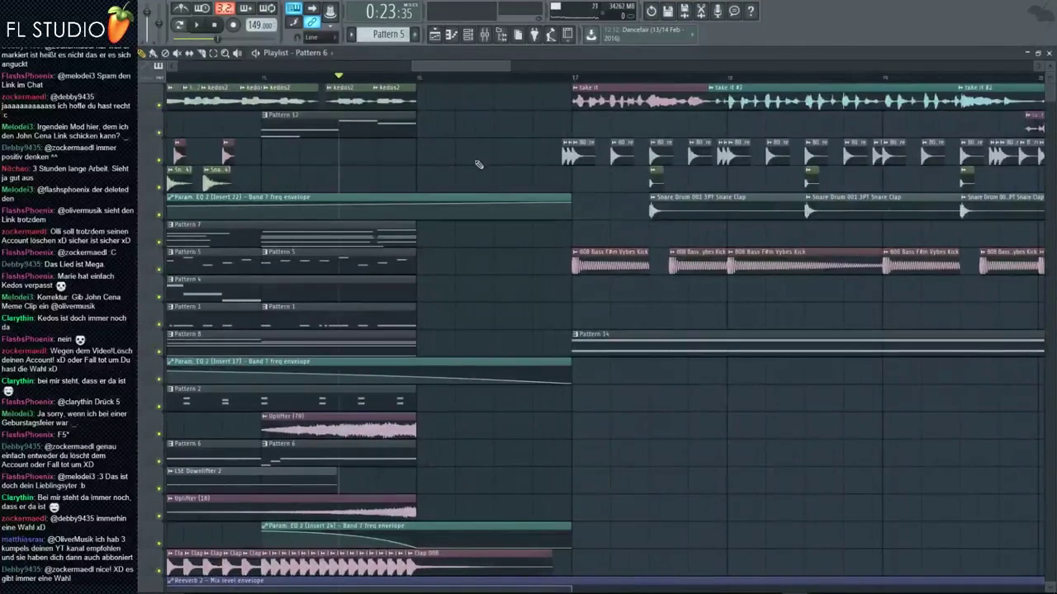
scroll(483, 170, "down", 4)
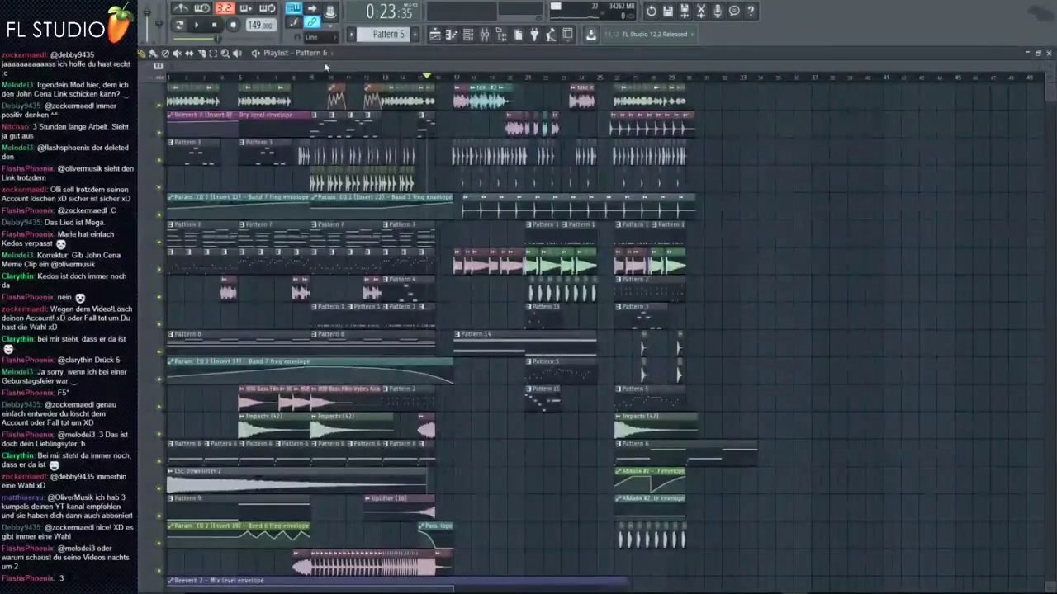
left_click(332, 57)
left_click(562, 466)
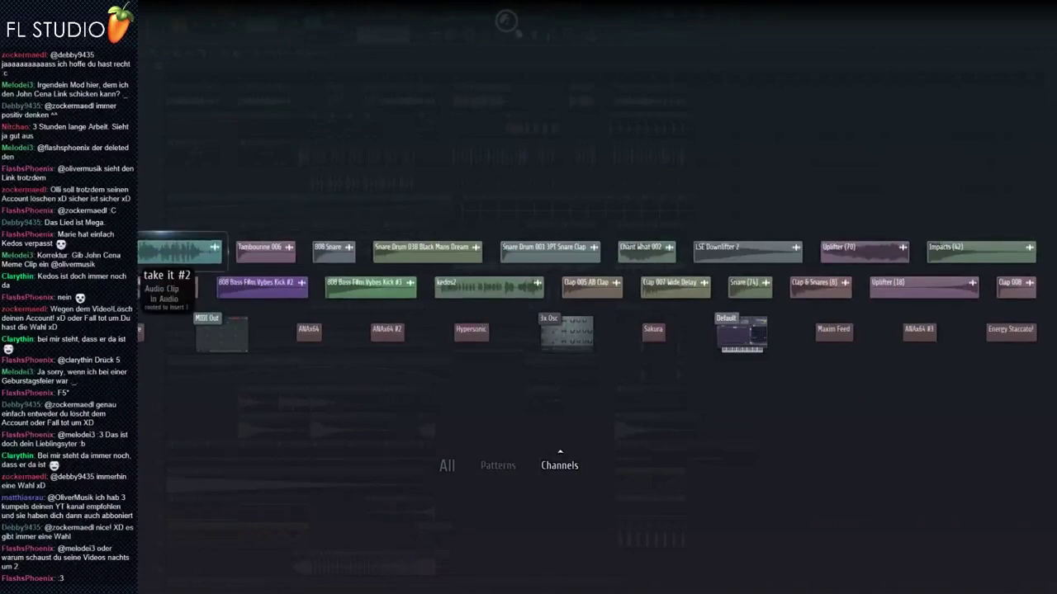
left_click(450, 33)
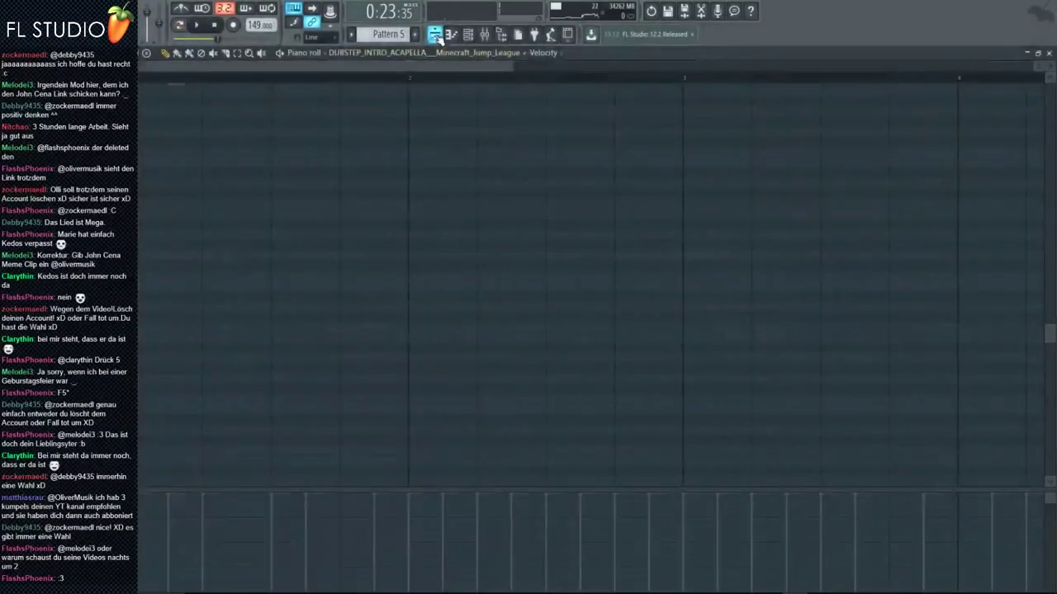
left_click(434, 34)
scroll(816, 265, "down", 3)
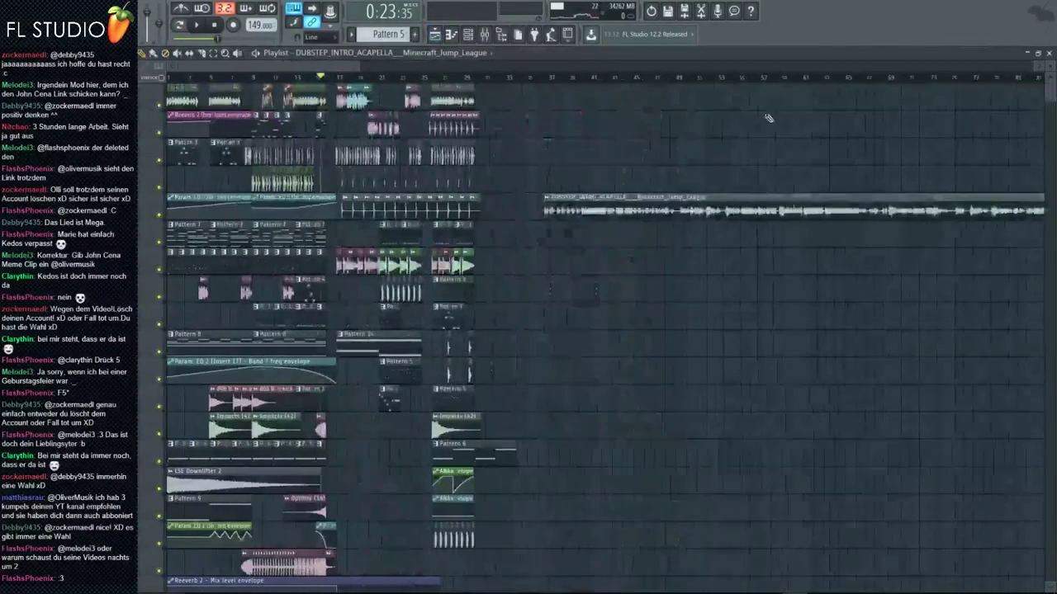
- Play the acapella from about bar 56 and route its channel to mixer Insert 1
left_click(715, 78)
key("space")
double_click(717, 202)
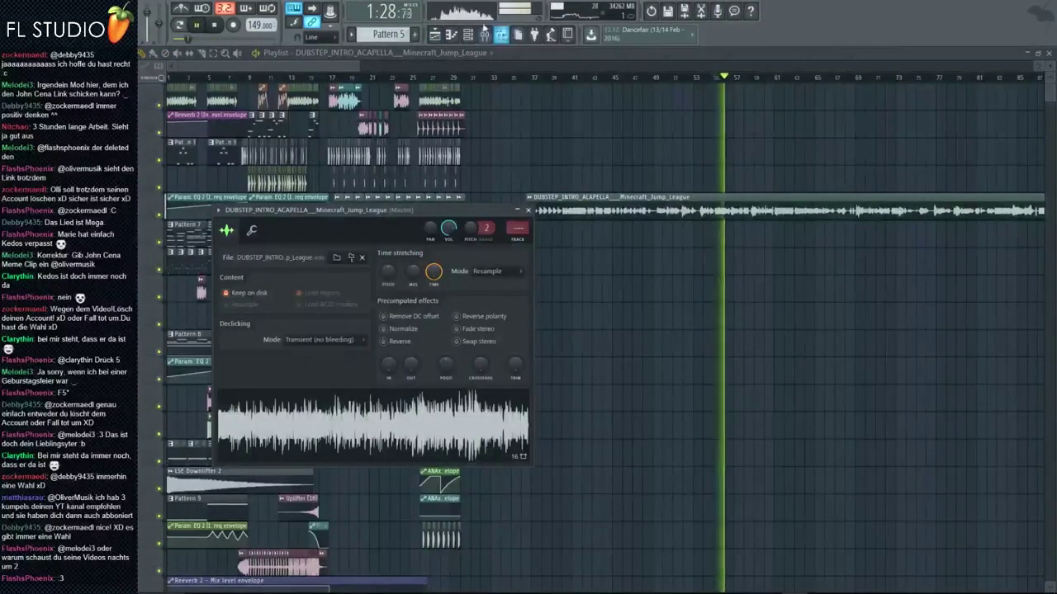
left_click(484, 33)
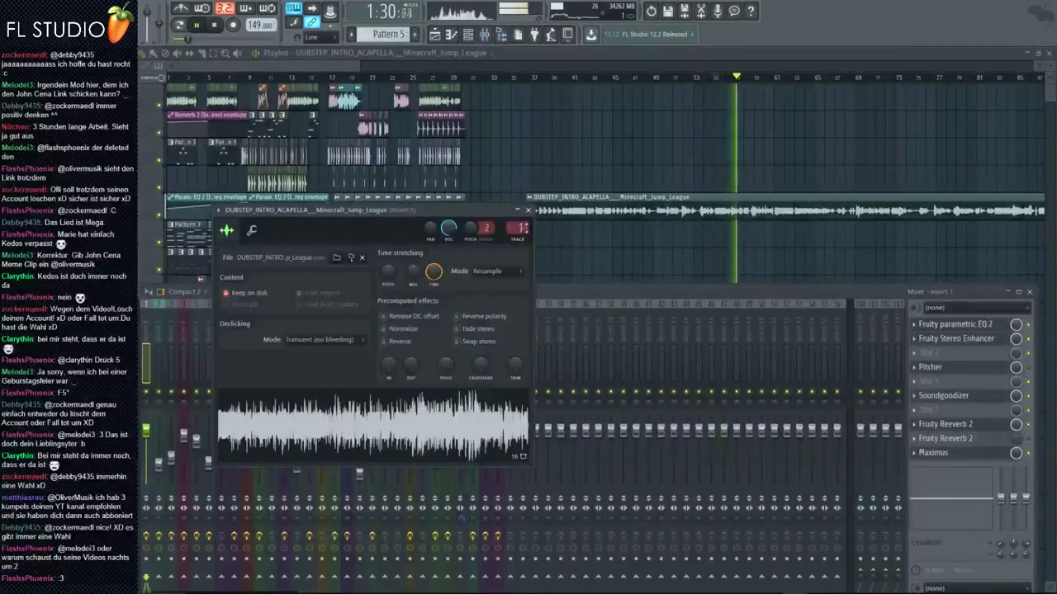
- Listen to the acapella around bar 56 through Insert 1 and stop playback
left_click(736, 79)
scroll(732, 81, "up", 2)
left_click(726, 78)
scroll(755, 103, "up", 2)
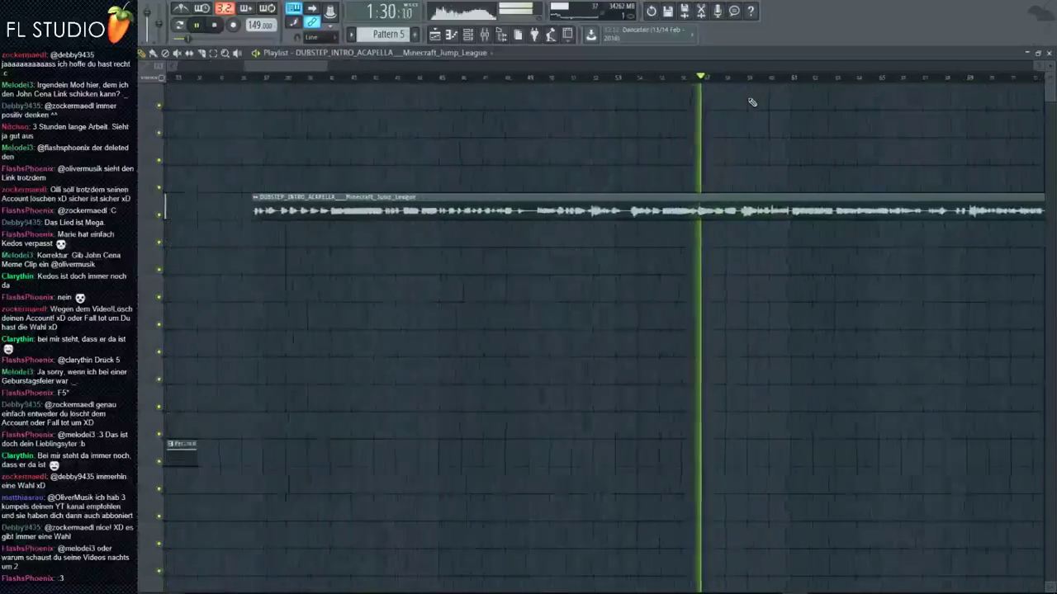
key("space")
scroll(488, 160, "down", 5)
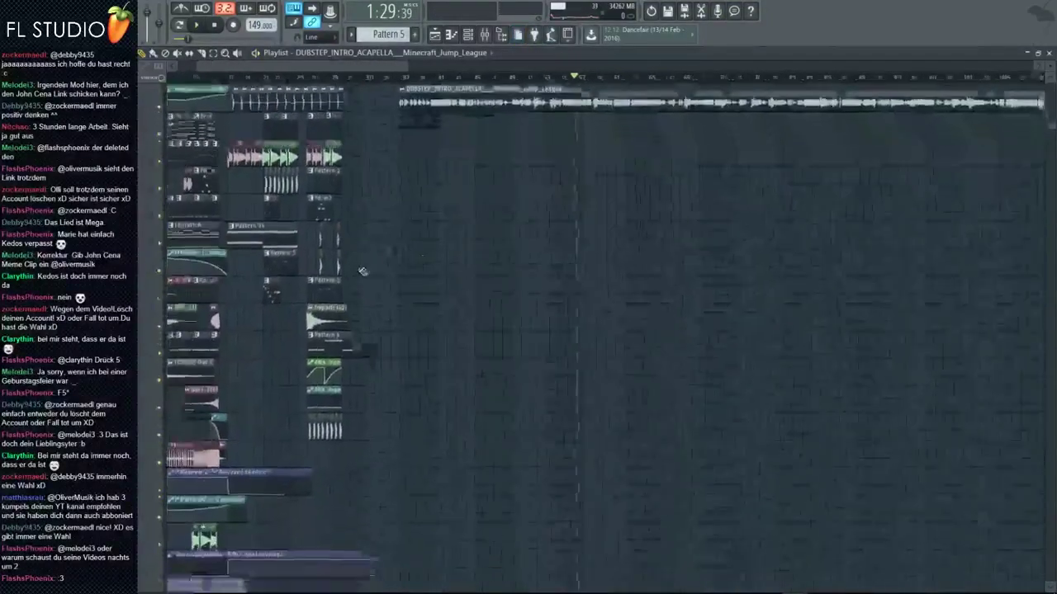
scroll(362, 270, "up", 5)
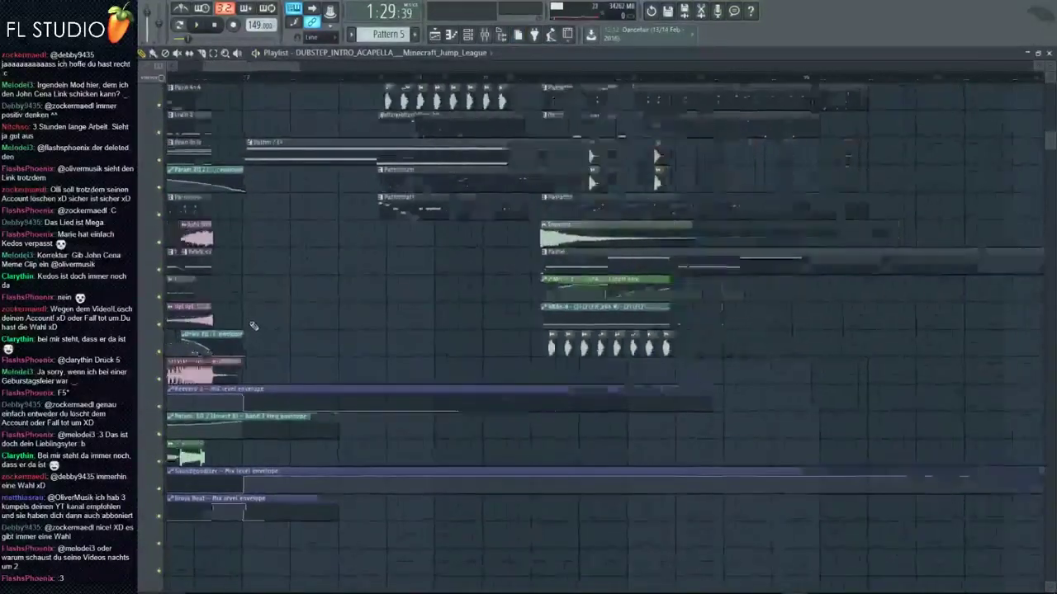
scroll(253, 326, "down", 6)
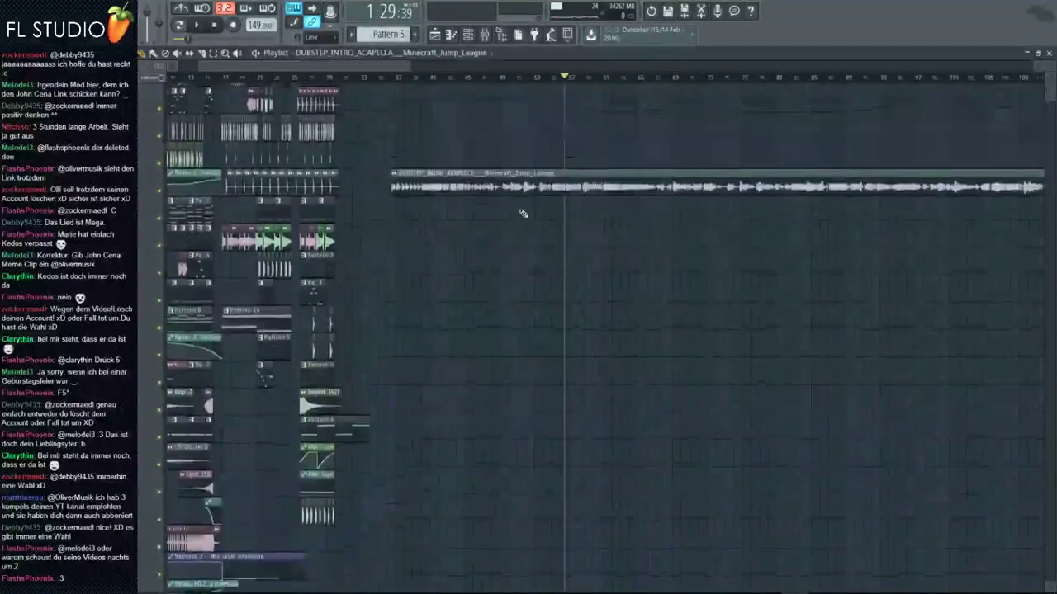
- Play the acapella from about bar 62 to find a usable vocal phrase
key("space")
scroll(615, 95, "up", 5)
left_click(624, 80)
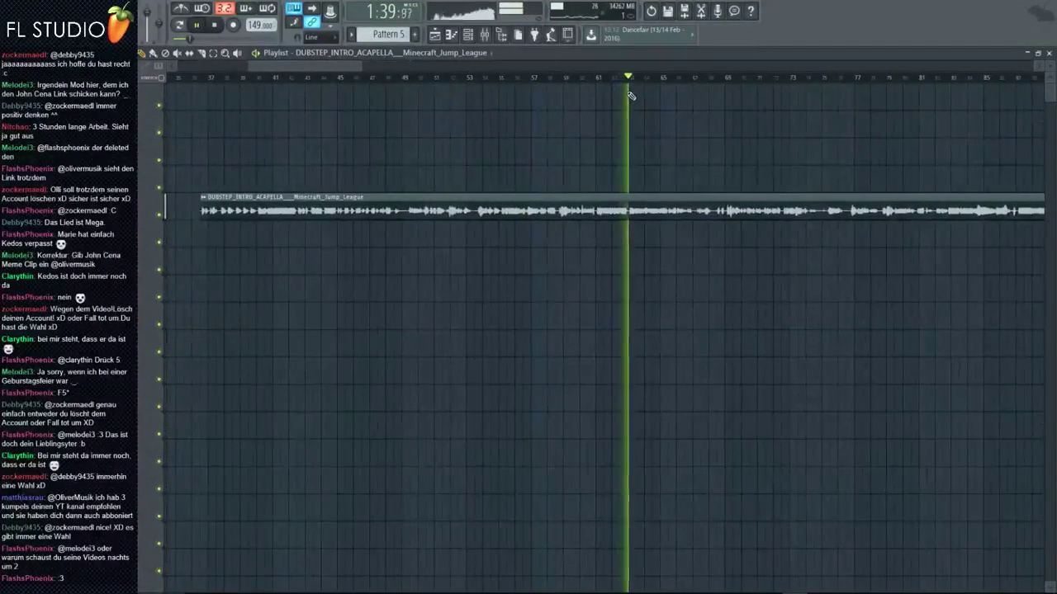
key("F9")
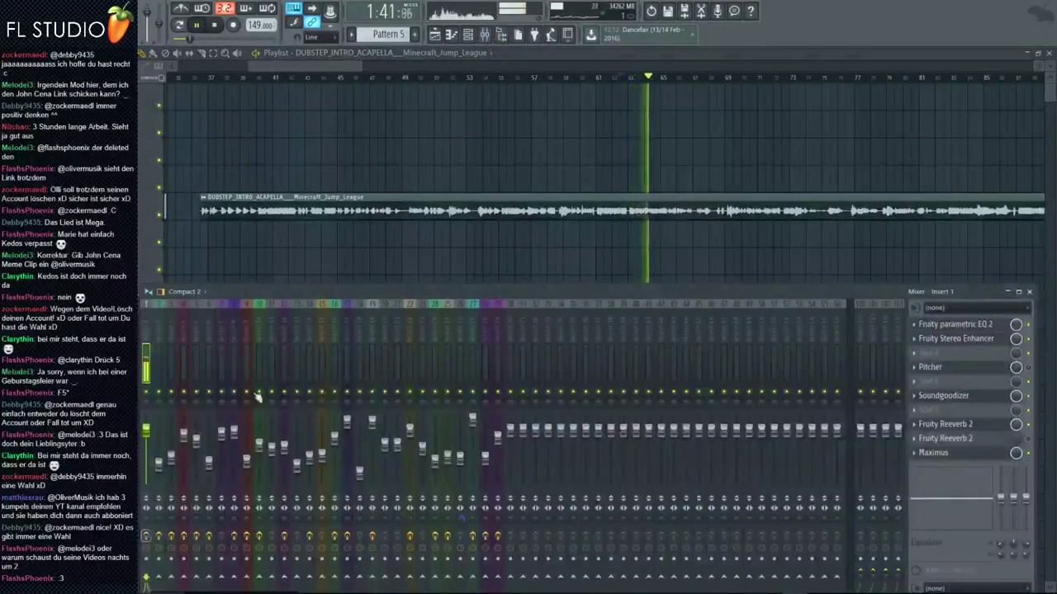
key("F9")
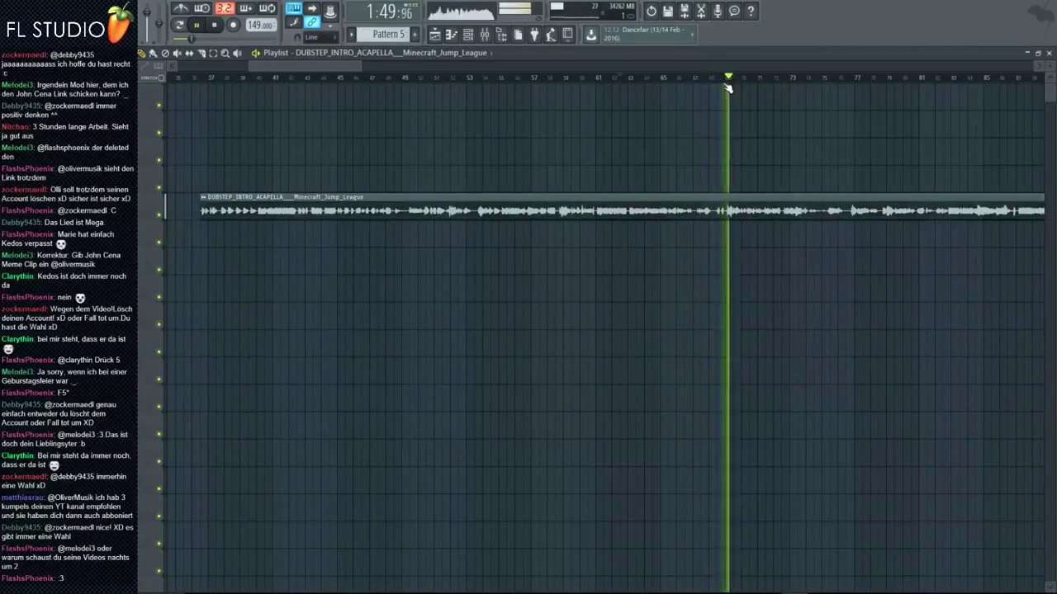
scroll(695, 137, "down", 1)
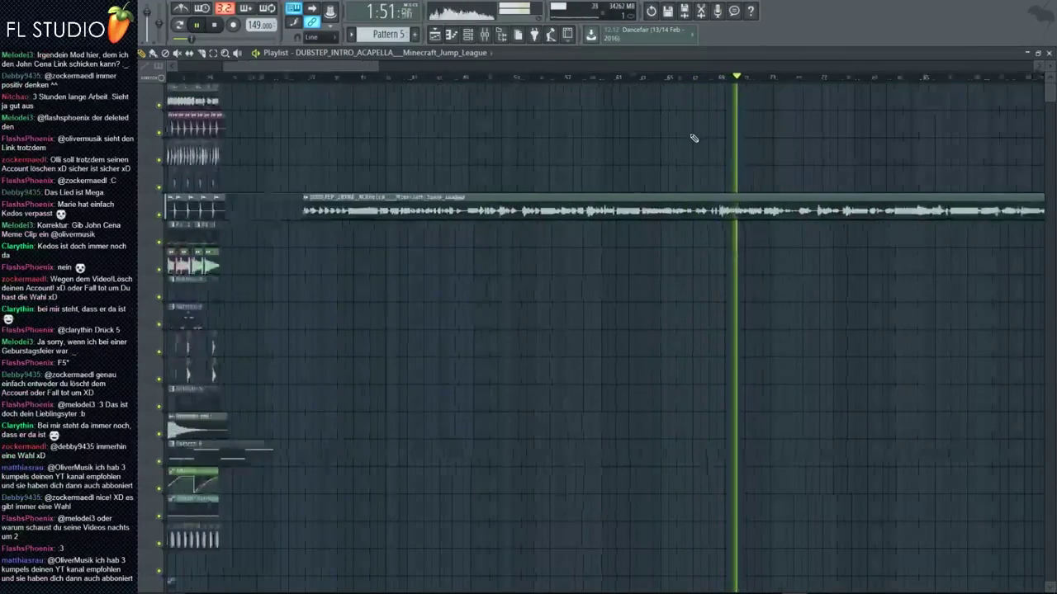
scroll(696, 137, "down", 3)
scroll(776, 136, "up", 2)
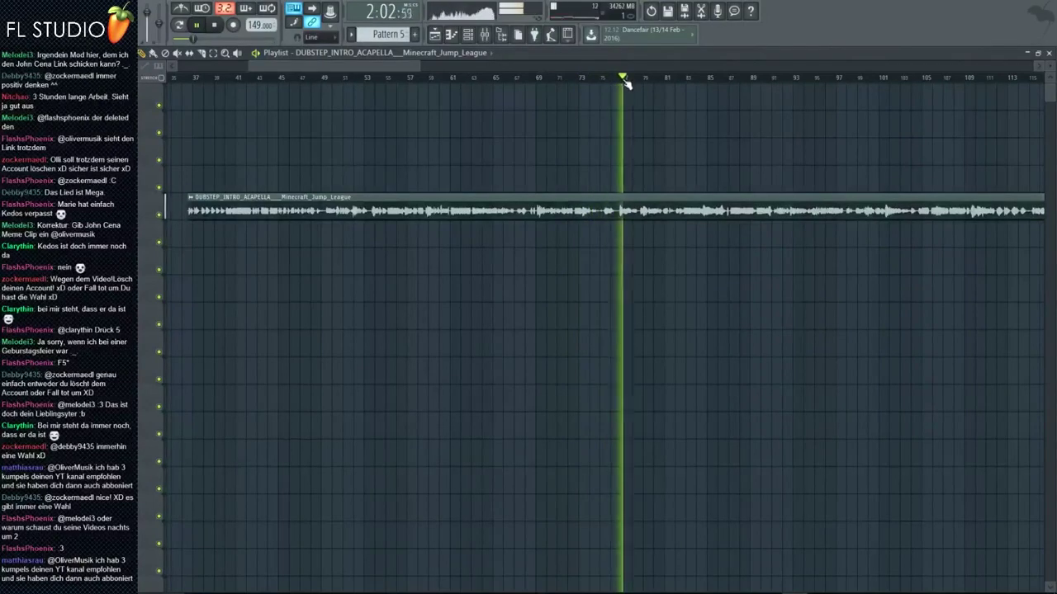
- Audition the acapella at about bars 86 and 146 and trim its start to about bar 144
left_click(726, 83)
scroll(727, 83, "down", 3)
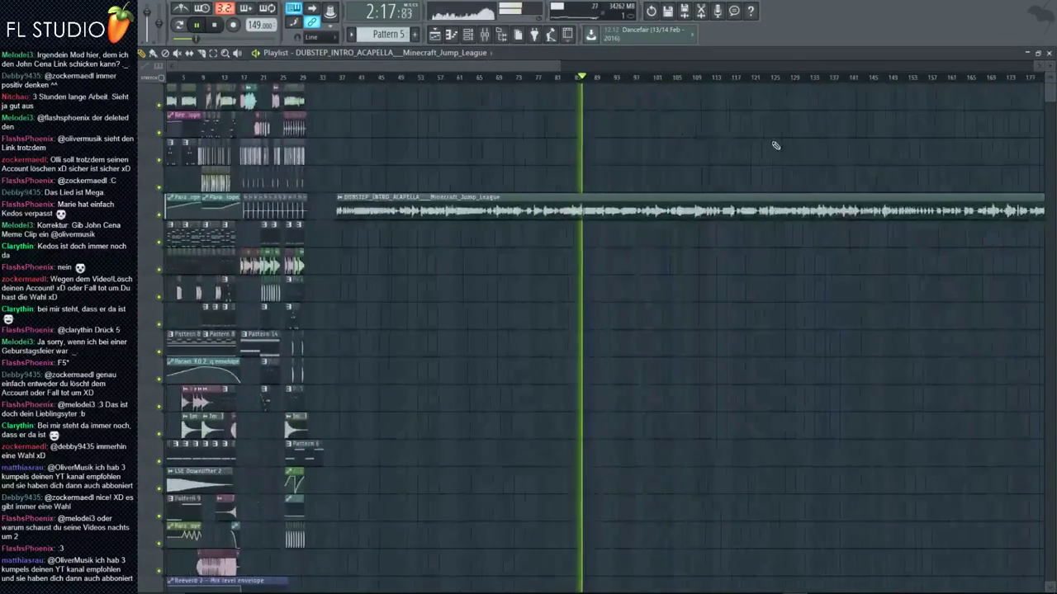
left_click(914, 80)
left_click(874, 87)
right_click(874, 87)
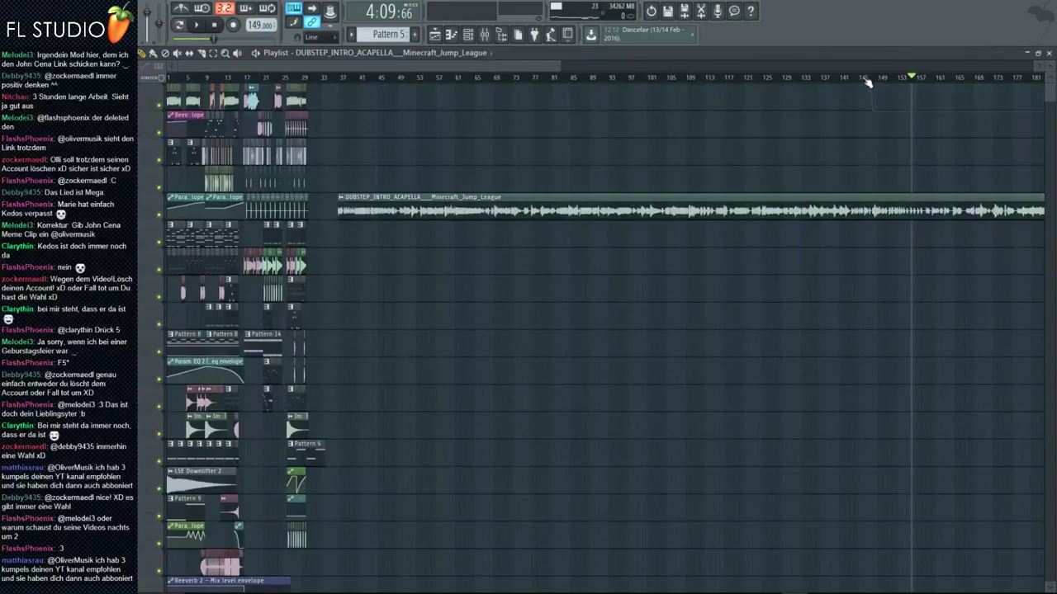
left_click(865, 80)
key("space")
scroll(899, 226, "up", 5)
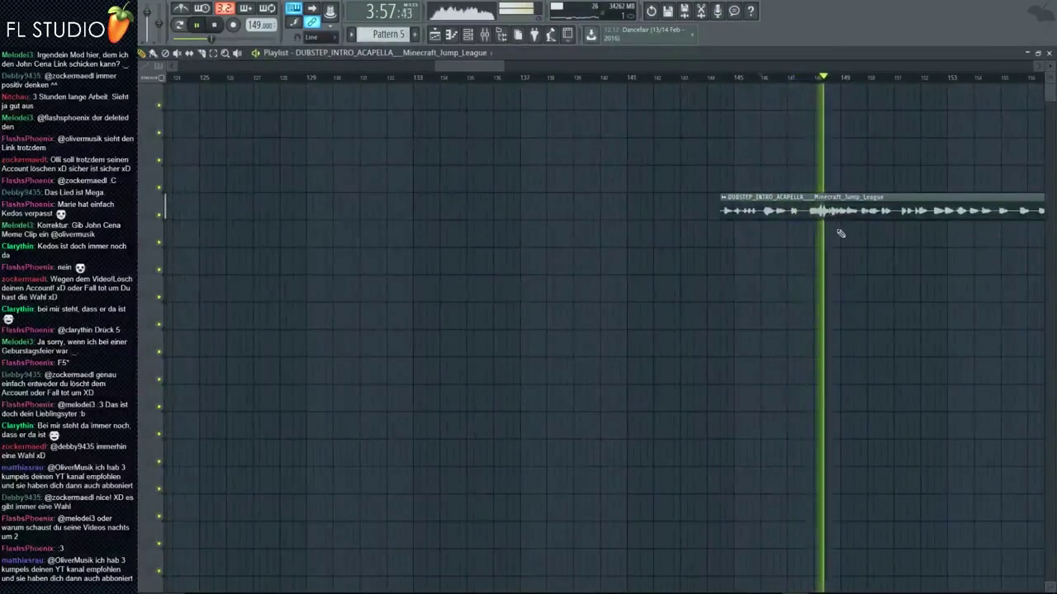
scroll(839, 234, "up", 1)
scroll(875, 115, "down", 3)
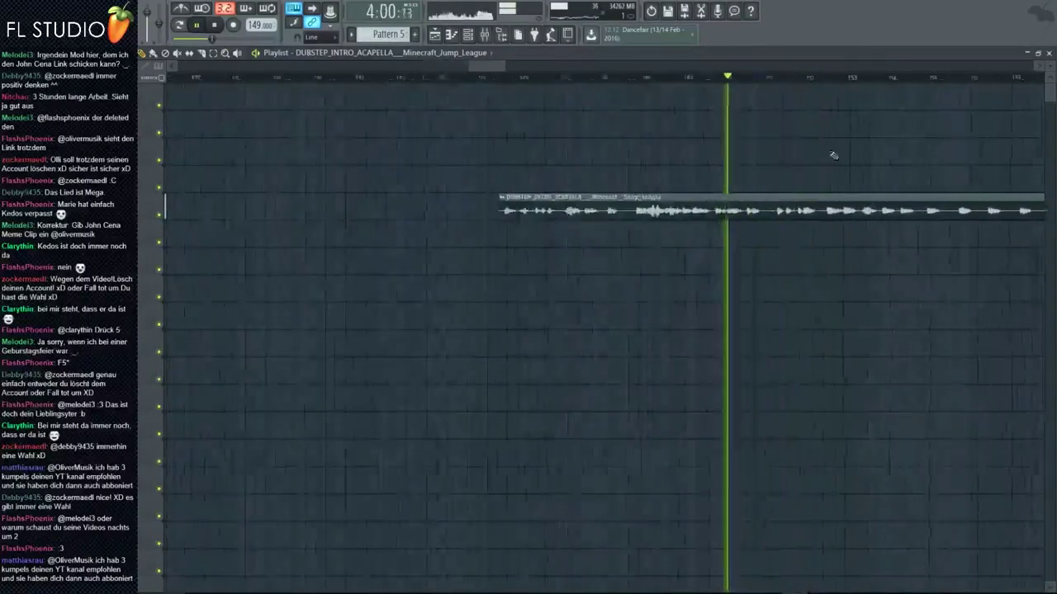
scroll(908, 140, "up", 3)
- Audition the acapella from about bar 158 to 167, trim its start to about bar 166 and stop playback
left_click(1011, 78)
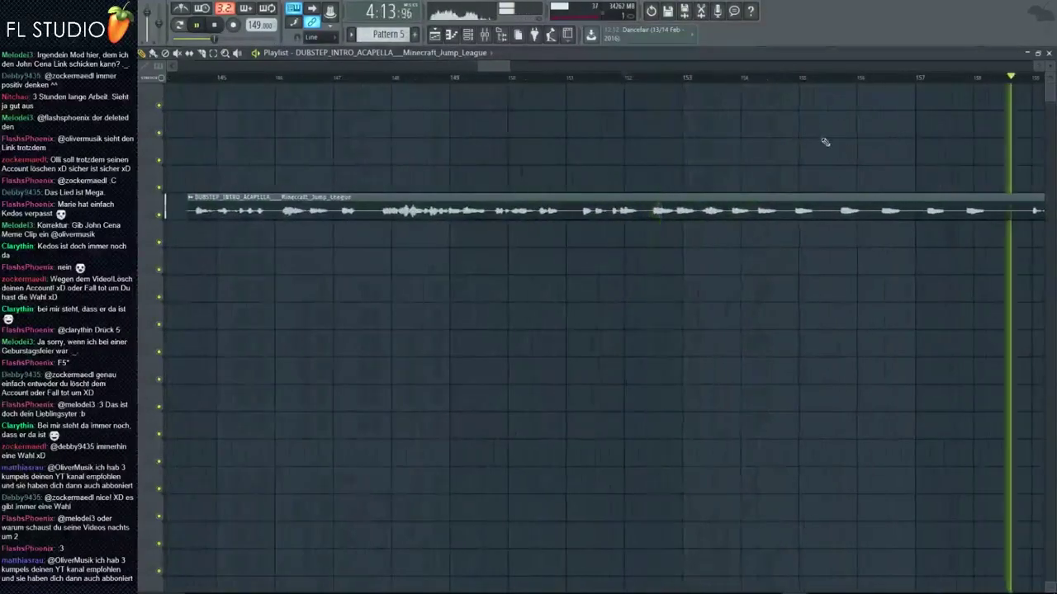
scroll(826, 142, "down", 5)
scroll(879, 165, "up", 3)
scroll(825, 107, "up", 2)
scroll(812, 132, "down", 1)
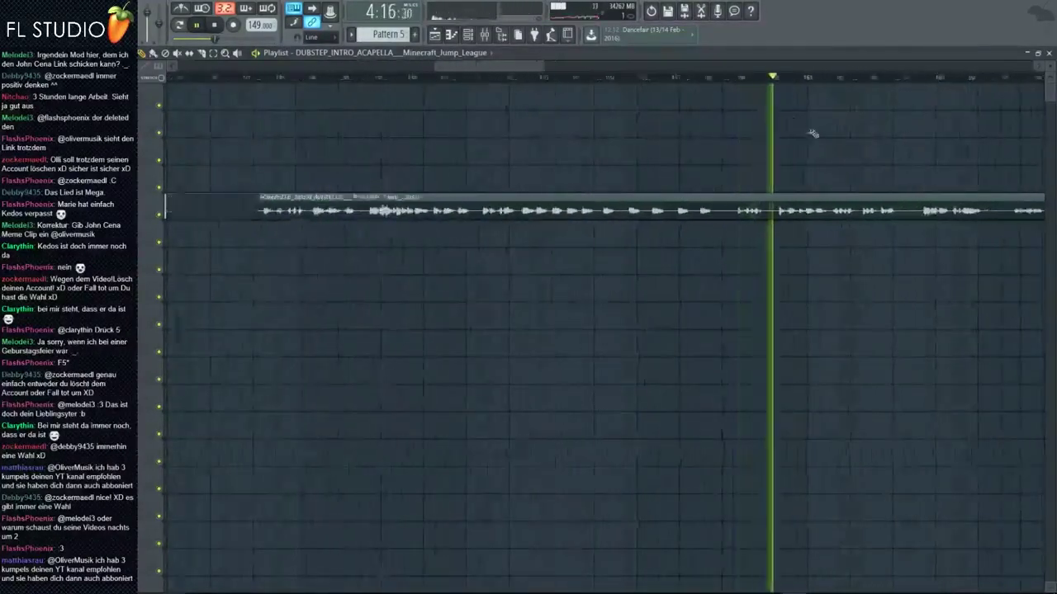
scroll(845, 104, "up", 1)
left_click(811, 79)
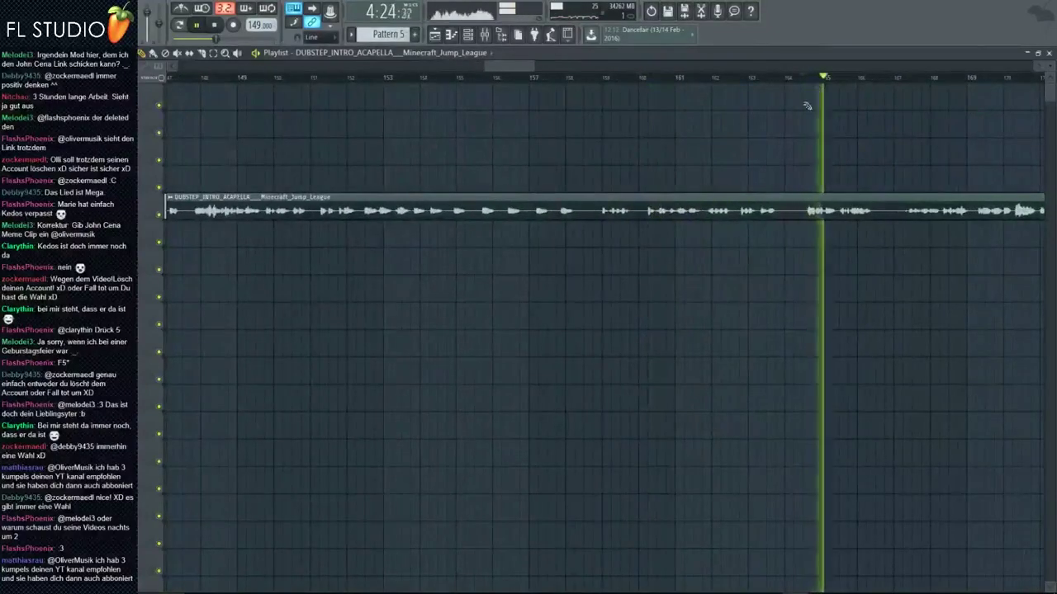
scroll(806, 106, "down", 2)
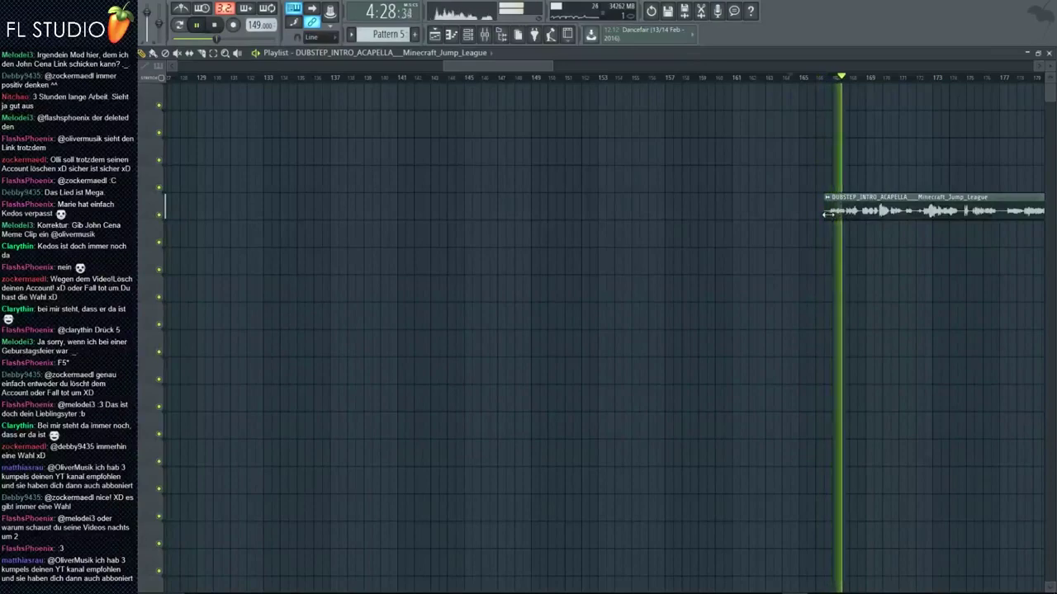
scroll(757, 195, "down", 6)
key("space")
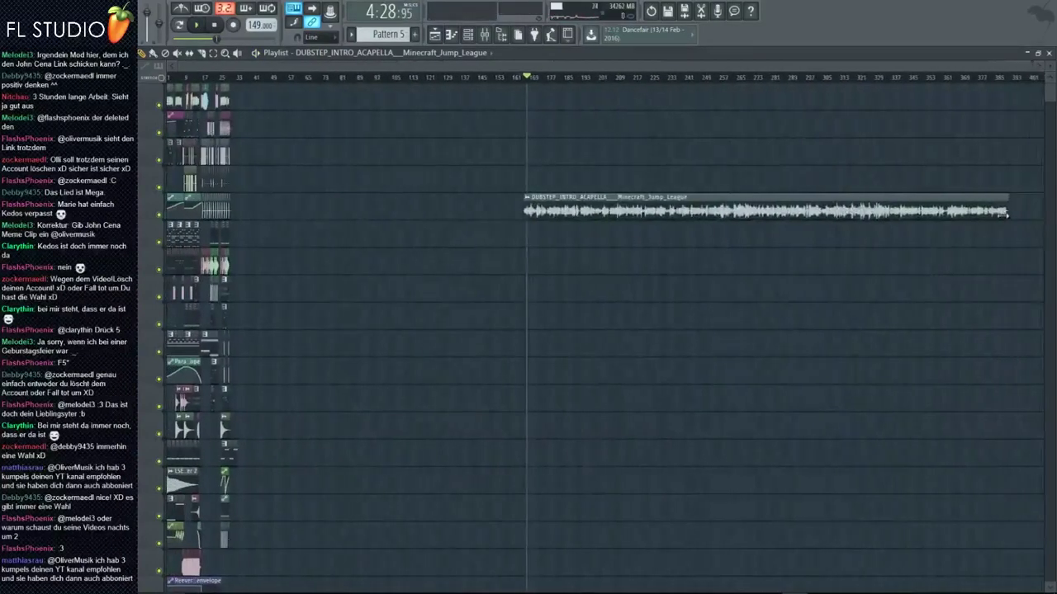
- Shorten the acapella's end to a brief excerpt and move it into the gap near bar 16, on the LSE Downlifter 2 track
left_click_drag(1003, 214, 581, 211)
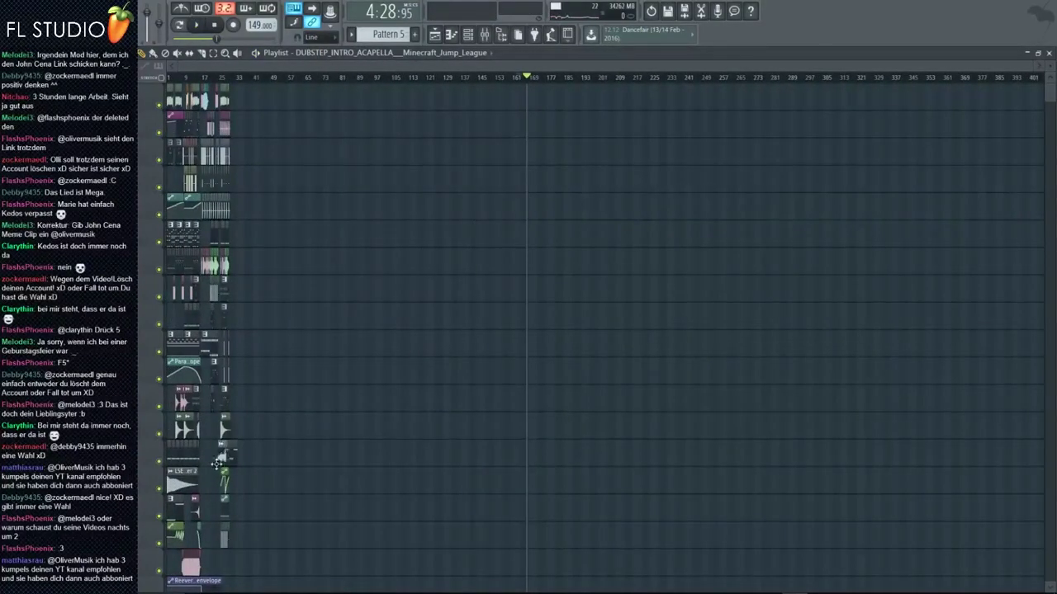
scroll(190, 414, "up", 8)
left_click(602, 77)
scroll(660, 248, "down", 5)
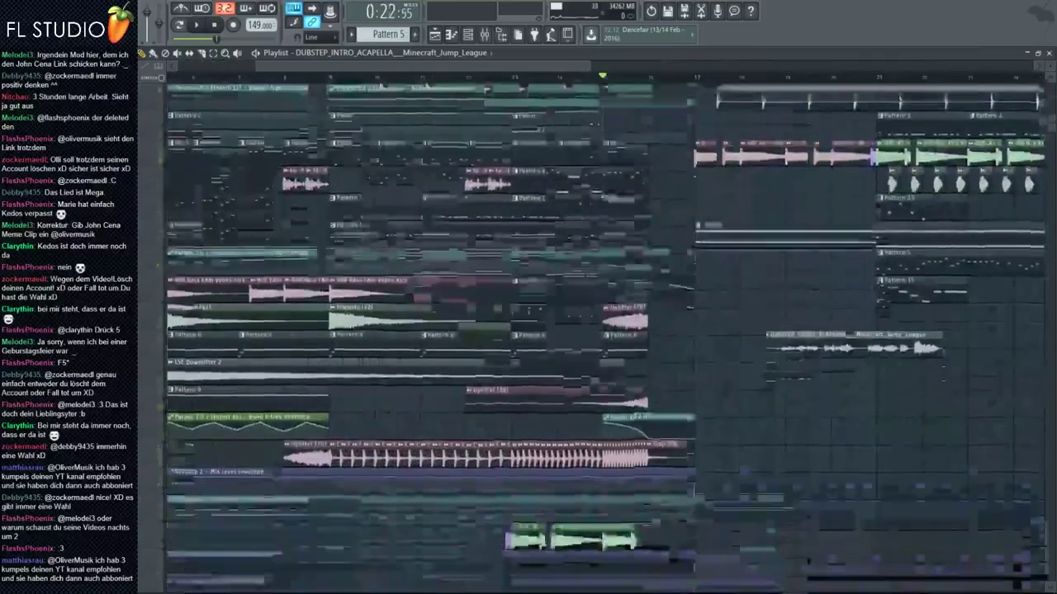
scroll(700, 299, "down", 2)
scroll(582, 300, "up", 4)
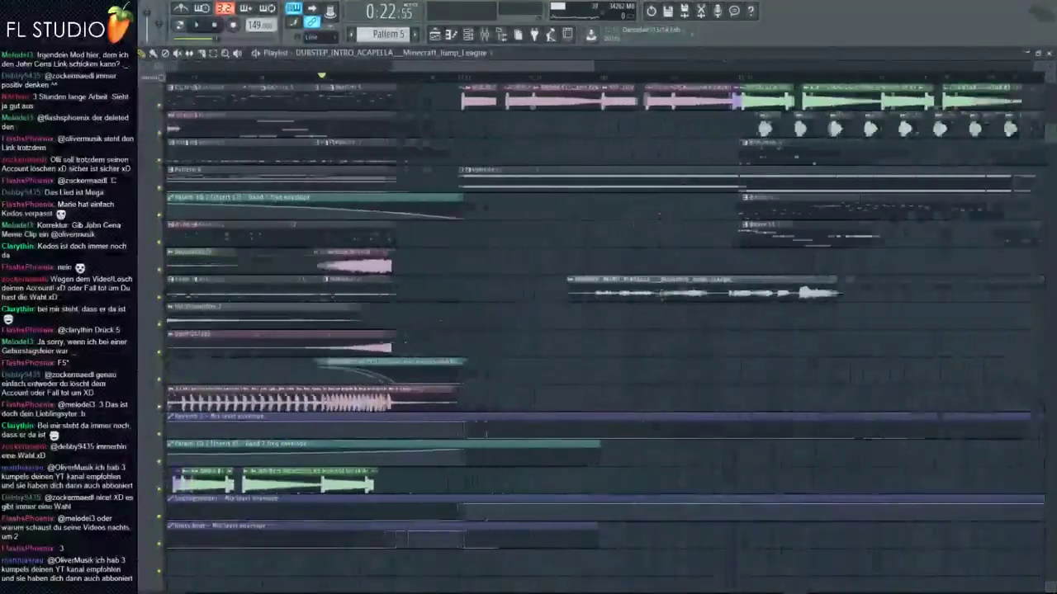
scroll(383, 339, "up", 5)
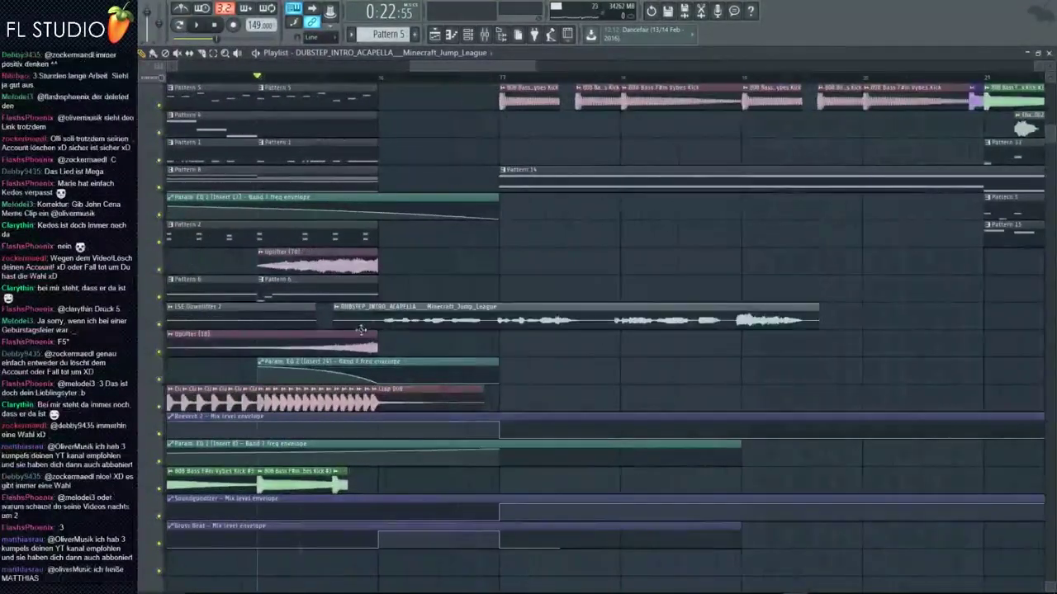
scroll(314, 321, "up", 4)
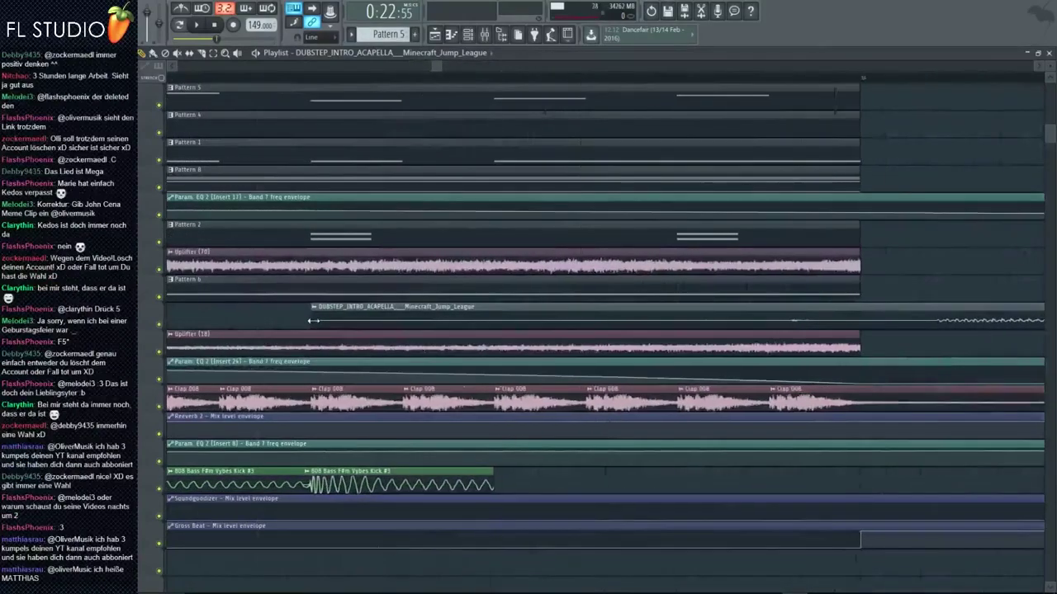
- Trim the acapella excerpt's start to just before bar 16 and play the transition from bar 15
left_click_drag(314, 321, 771, 321)
key("space")
scroll(772, 322, "down", 3)
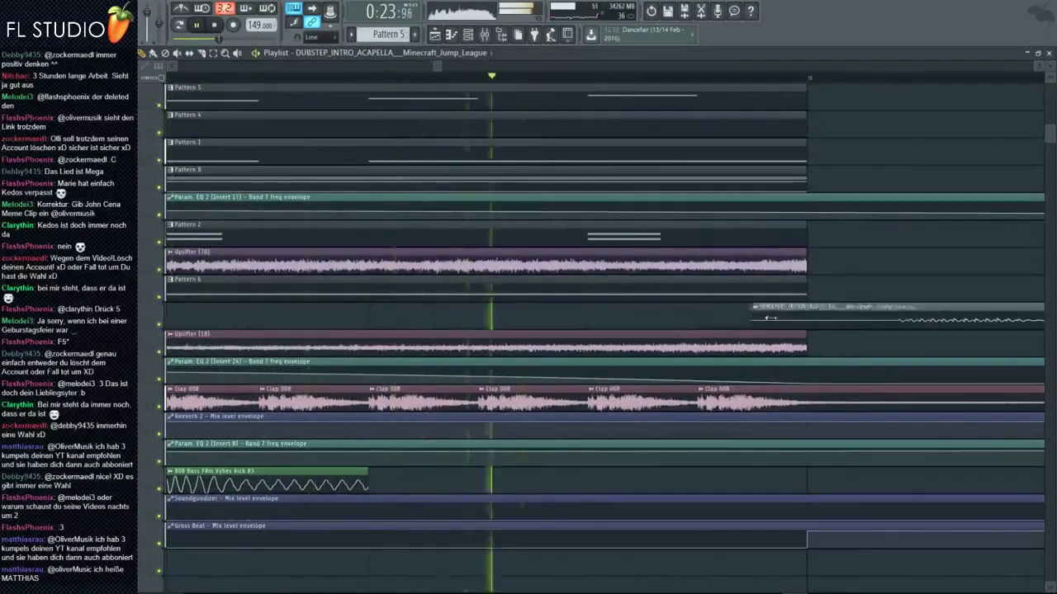
scroll(721, 281, "down", 3)
scroll(720, 281, "down", 4)
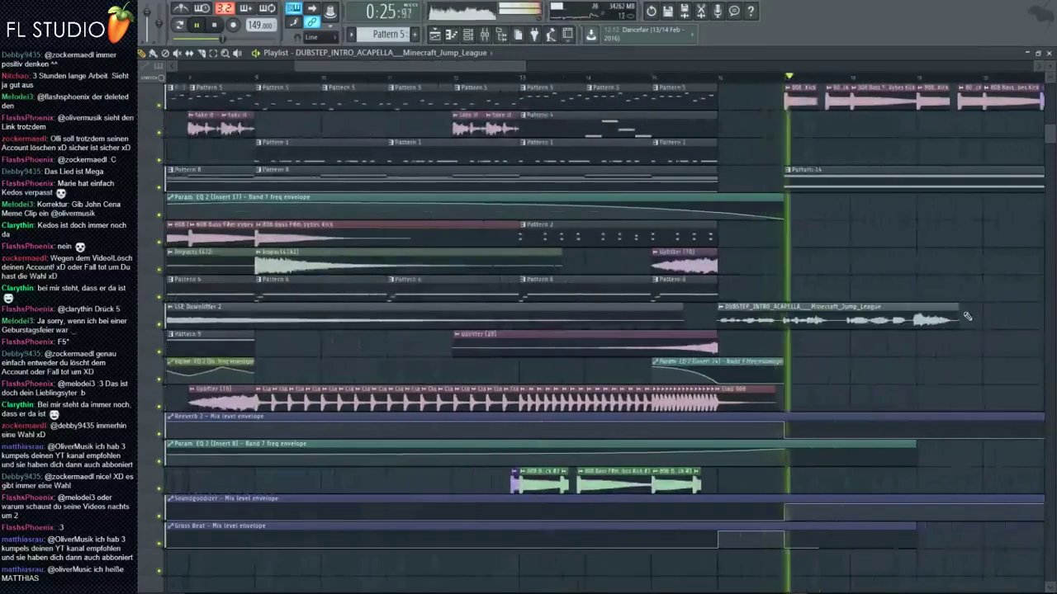
- Stop playback and shorten the acapella excerpt to end just before bar 17
key("space")
left_click_drag(965, 316, 803, 299)
scroll(776, 299, "up", 4)
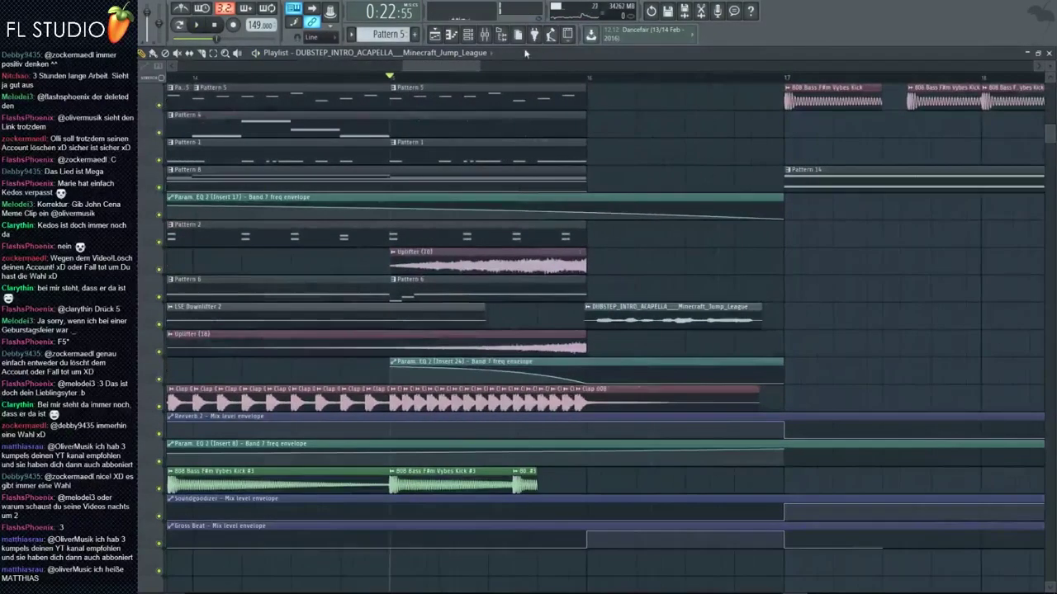
- Check the mixer's Insert 1 and play the break at bar 16 with the acapella excerpt
key("F9")
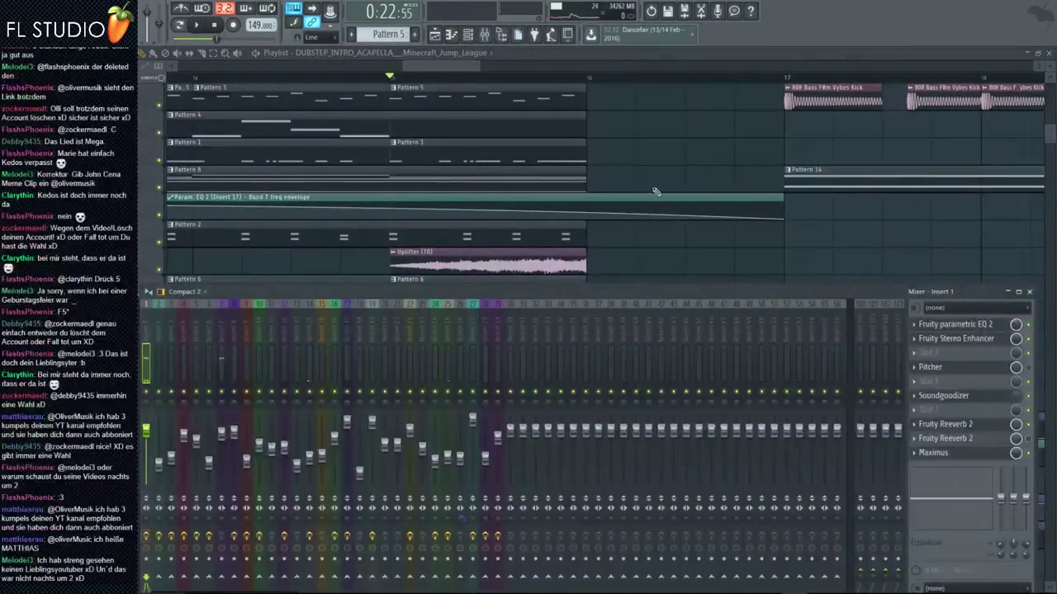
key("F9")
key("space")
scroll(724, 158, "down", 2)
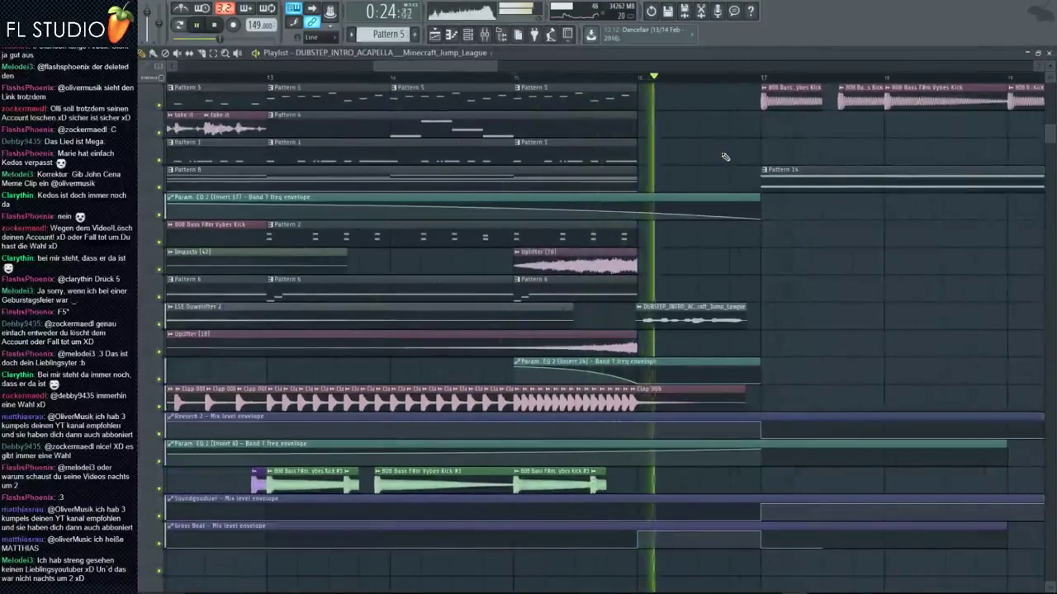
- Replay the break at bar 16 and its transition into bar 17, starting from bar 15, and stop playback
scroll(756, 203, "down", 2)
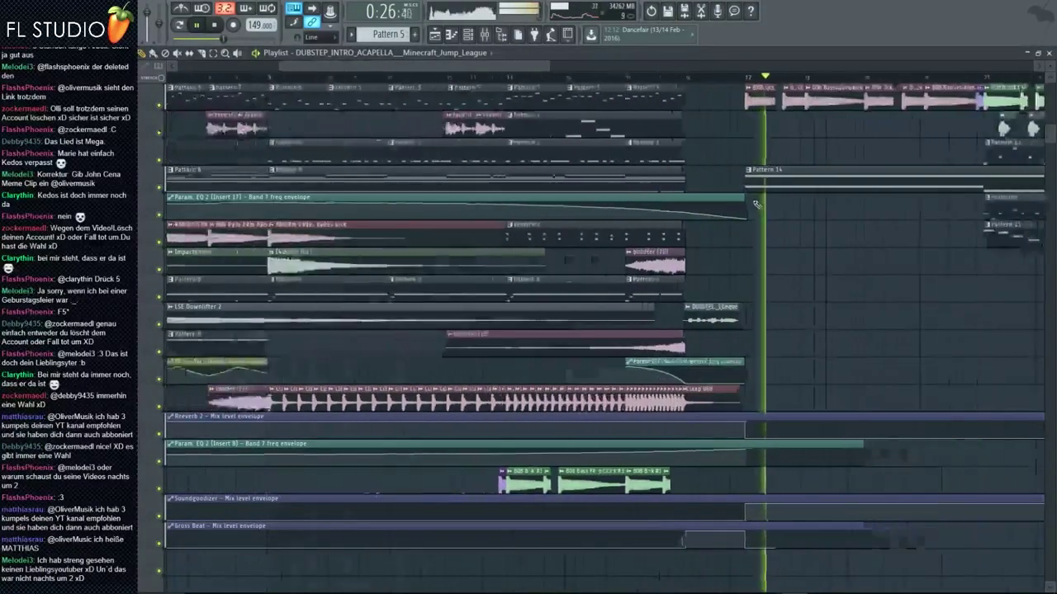
scroll(756, 203, "up", 3)
left_click(614, 77)
scroll(648, 428, "up", 2)
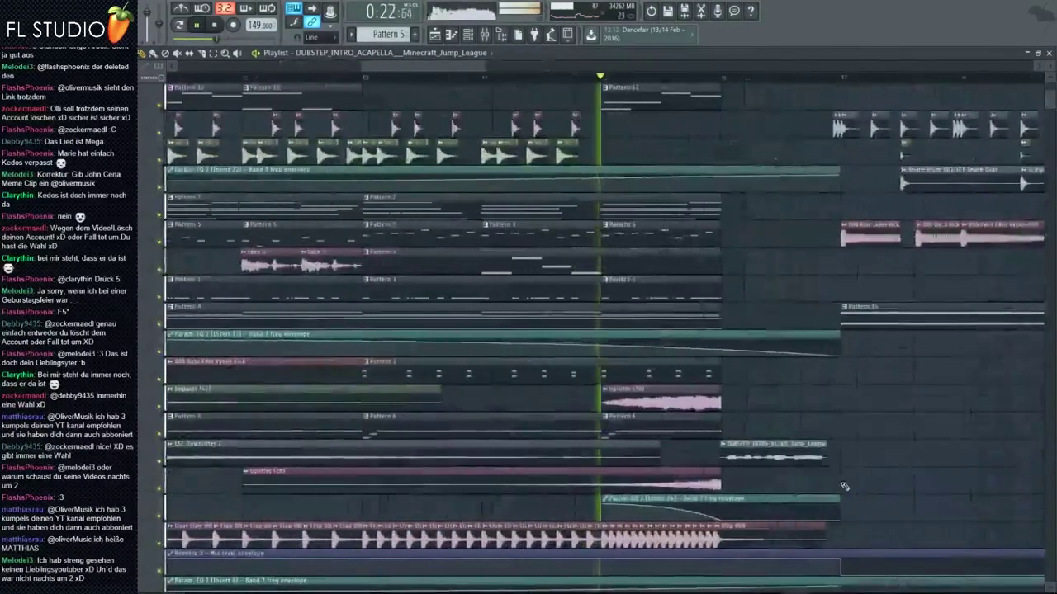
key("space")
scroll(844, 486, "down", 5)
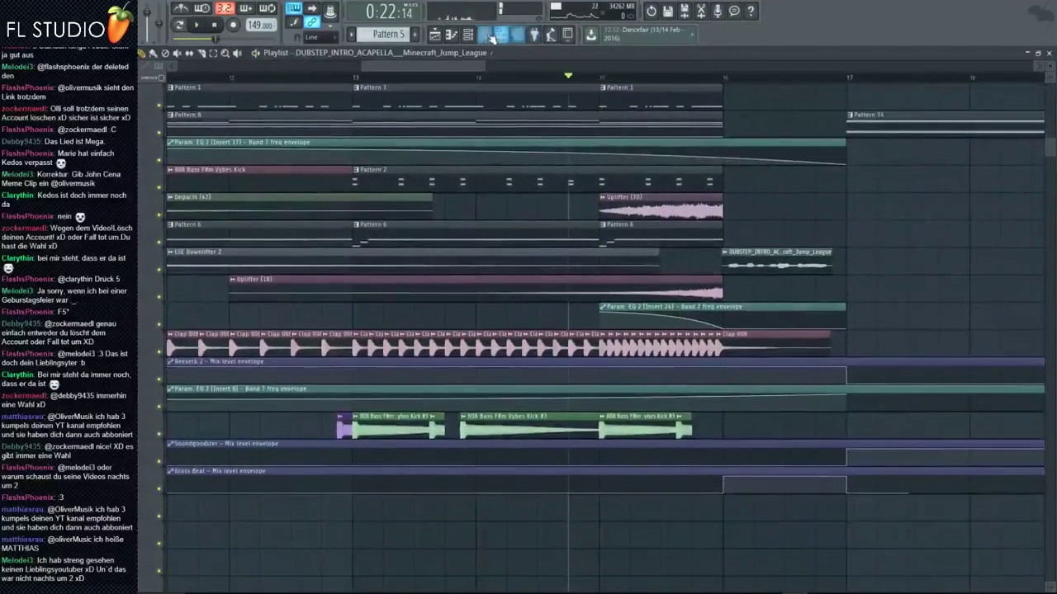
- Open Gross Beat on the mixer's Master track, set the time envelope's dip point to Smooth mode and lower that point
left_click(492, 37)
left_click(122, 413)
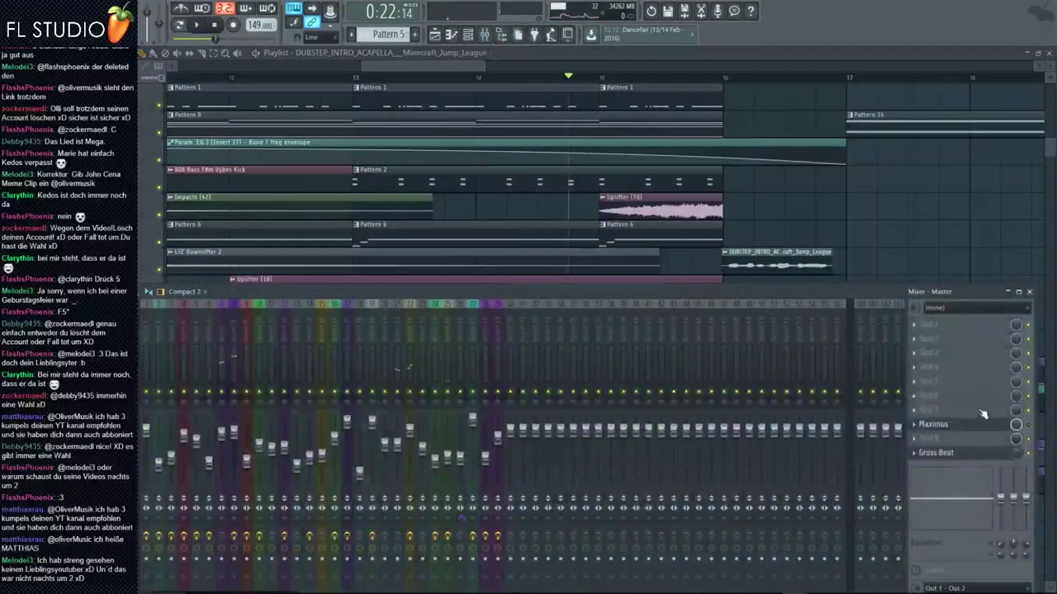
left_click(942, 453)
right_click(754, 156)
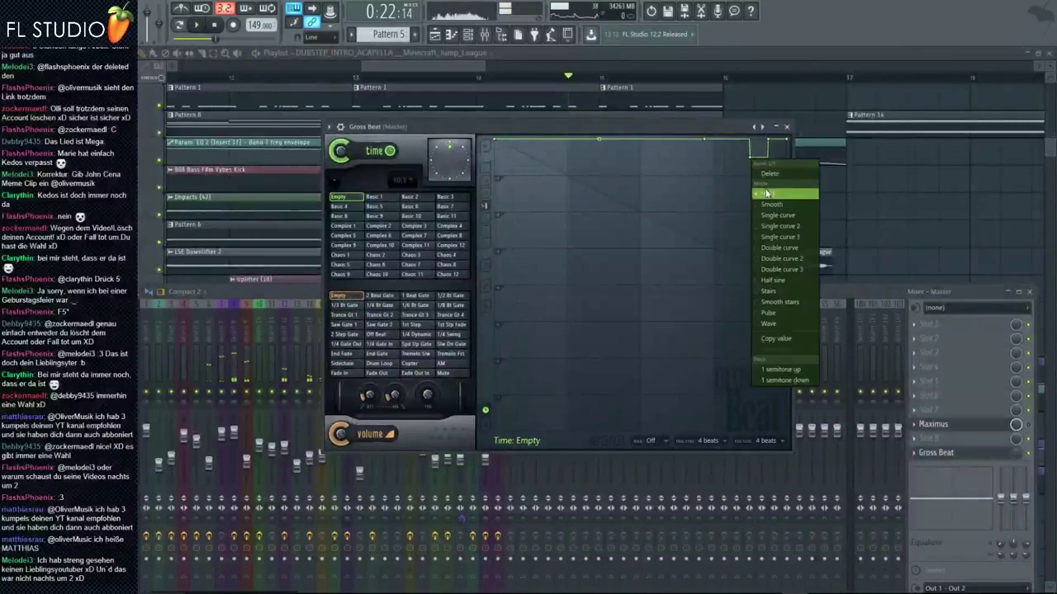
left_click(769, 204)
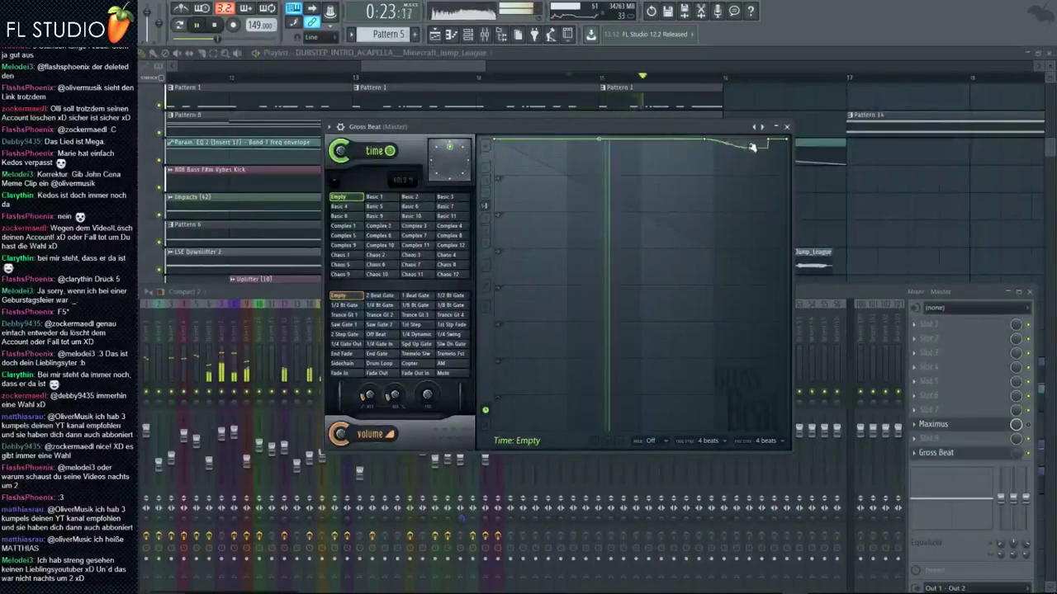
mouse_move(752, 161)
left_mouse_down()
mouse_move(753, 145)
mouse_move(757, 173)
left_mouse_up()
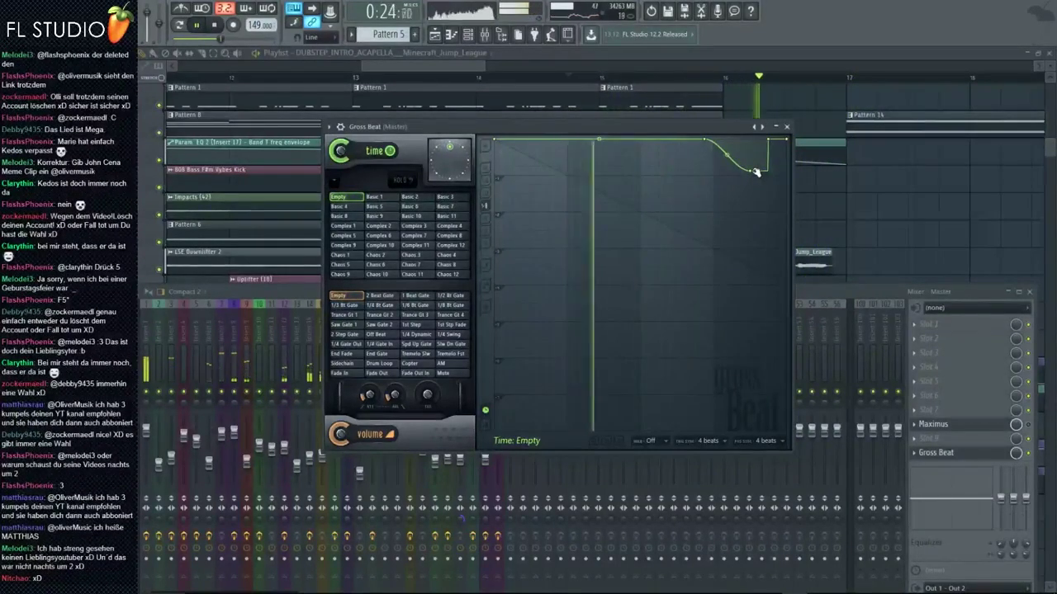
- Return to the playlist, play the section from bar 17 to past bar 22 and stop
left_click(859, 181)
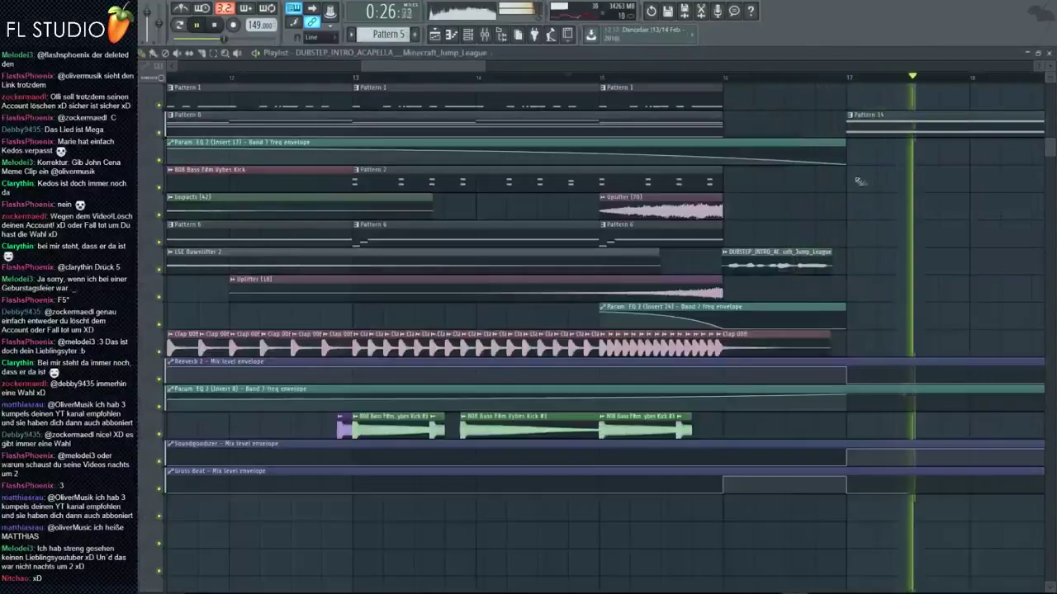
scroll(859, 180, "down", 5)
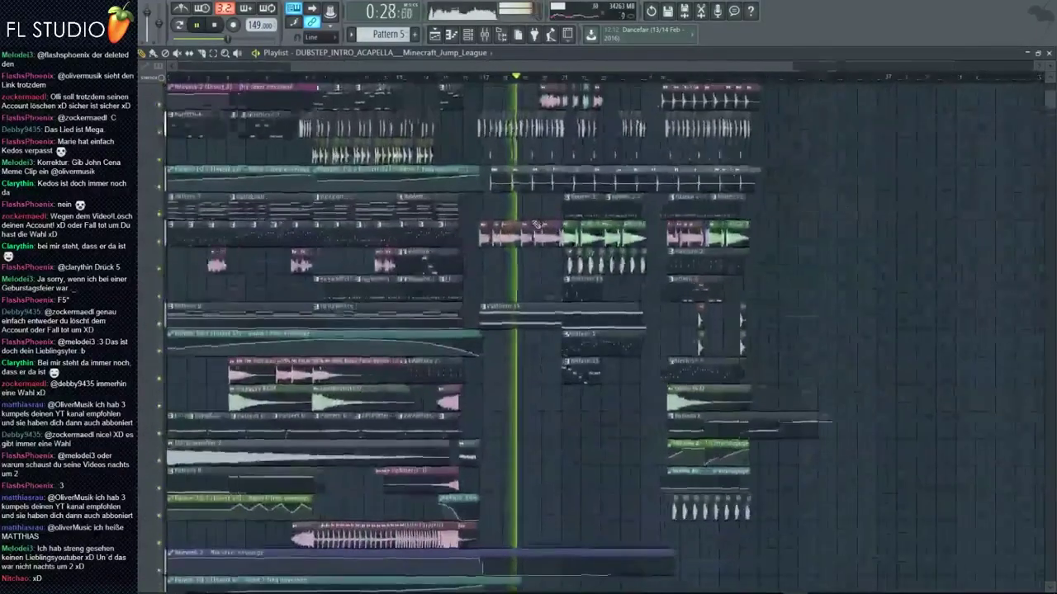
scroll(537, 224, "up", 5)
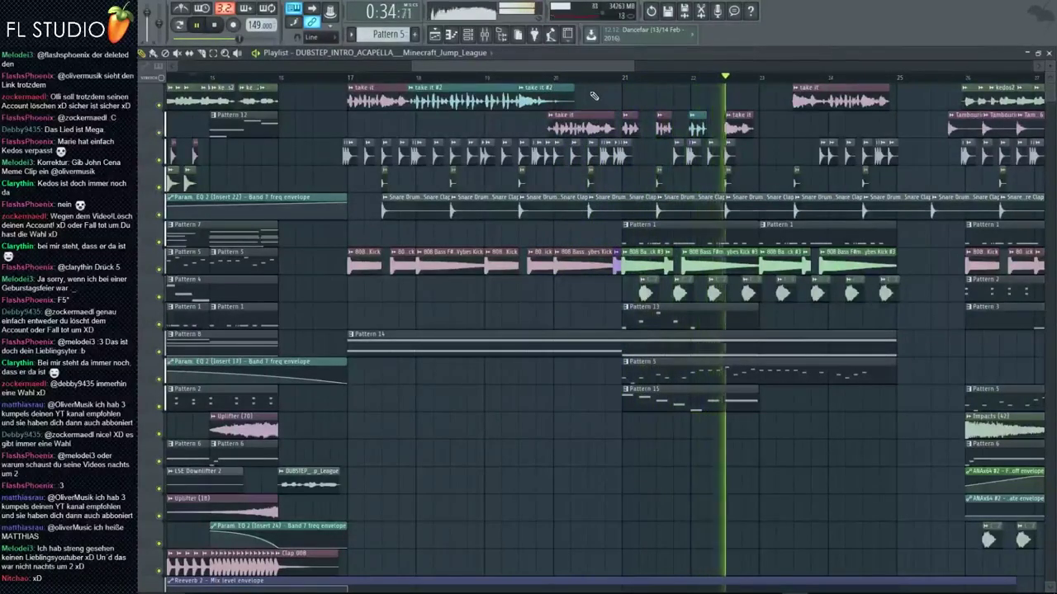
key("space")
- Play the arrangement from the middle of bar 19 to about bar 22 and stop playback
scroll(587, 91, "up", 3)
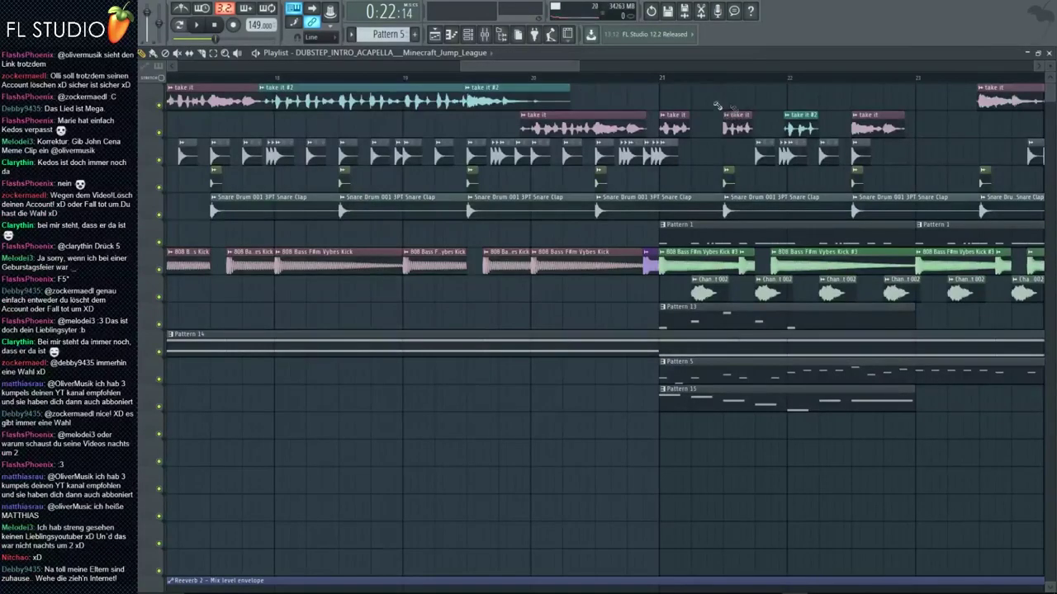
scroll(717, 105, "down", 3)
key("space")
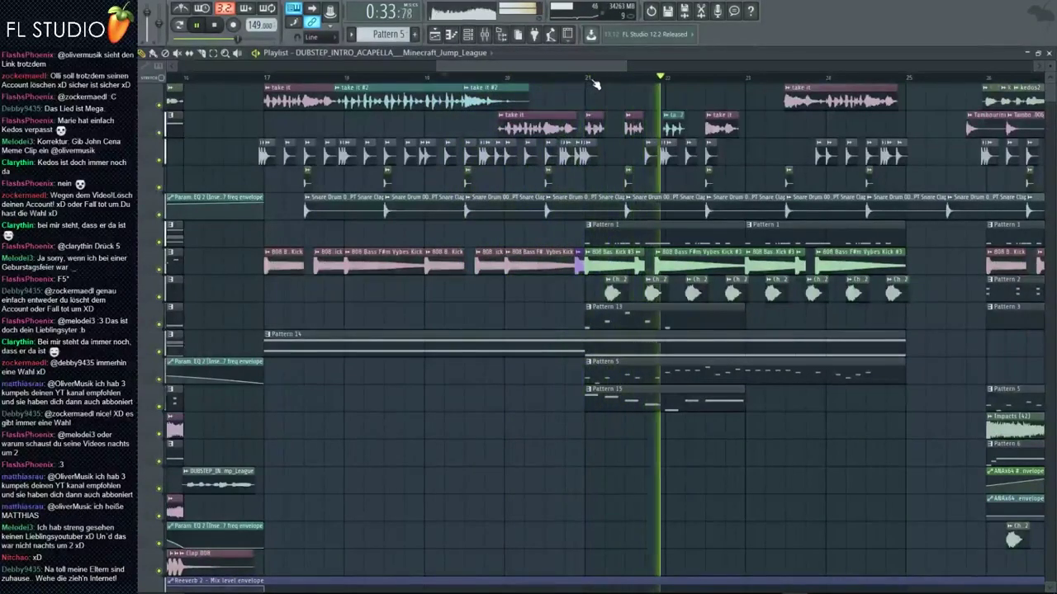
key("space")
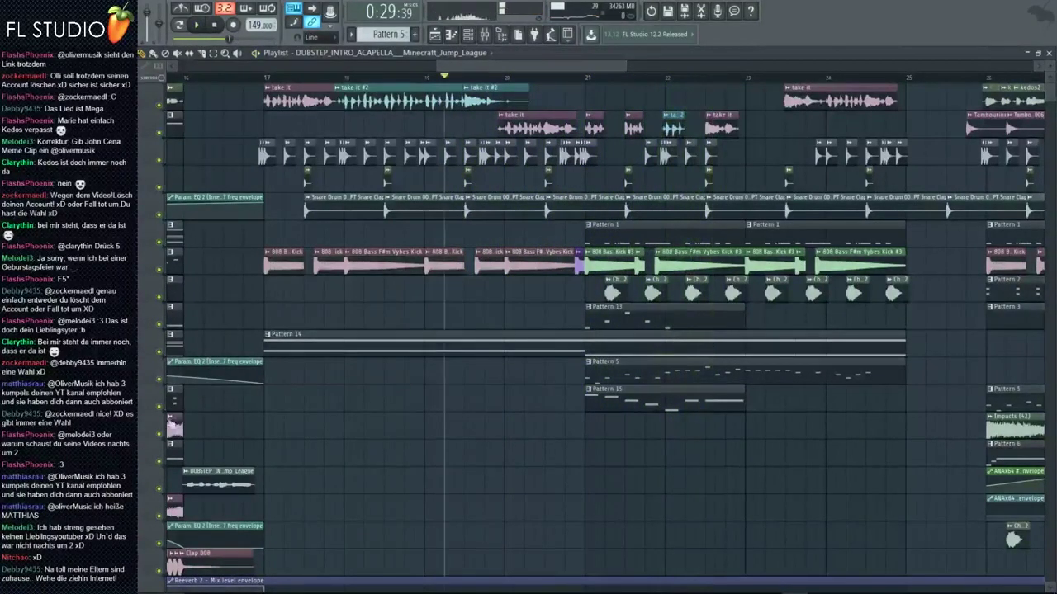
- Solo the Pattern 15 track briefly, restore all tracks and play the passage leading into bar 20
left_click(163, 410)
scroll(581, 366, "down", 3)
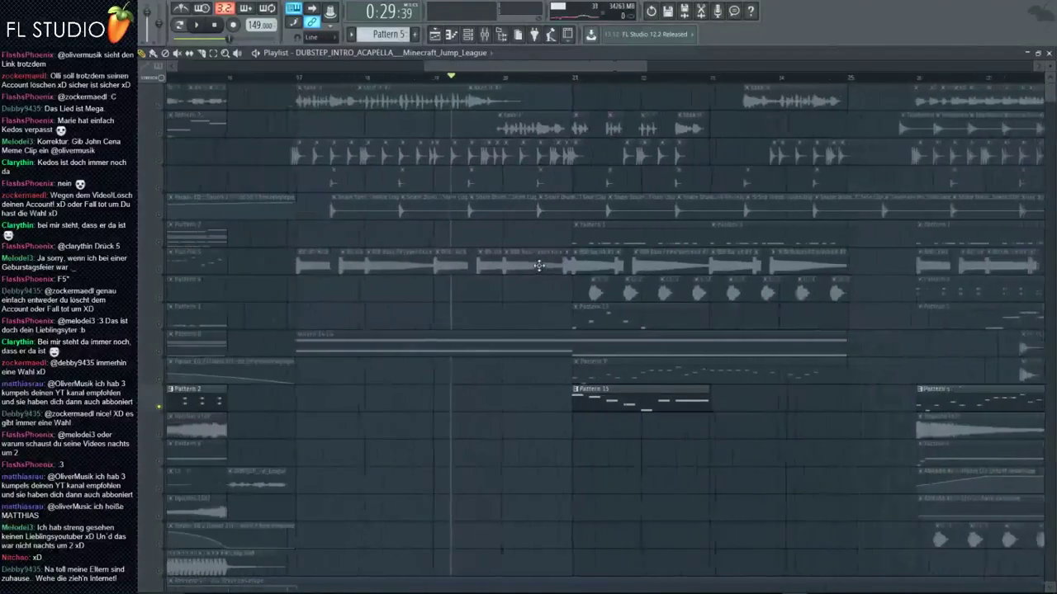
right_click(160, 133)
right_click(161, 133)
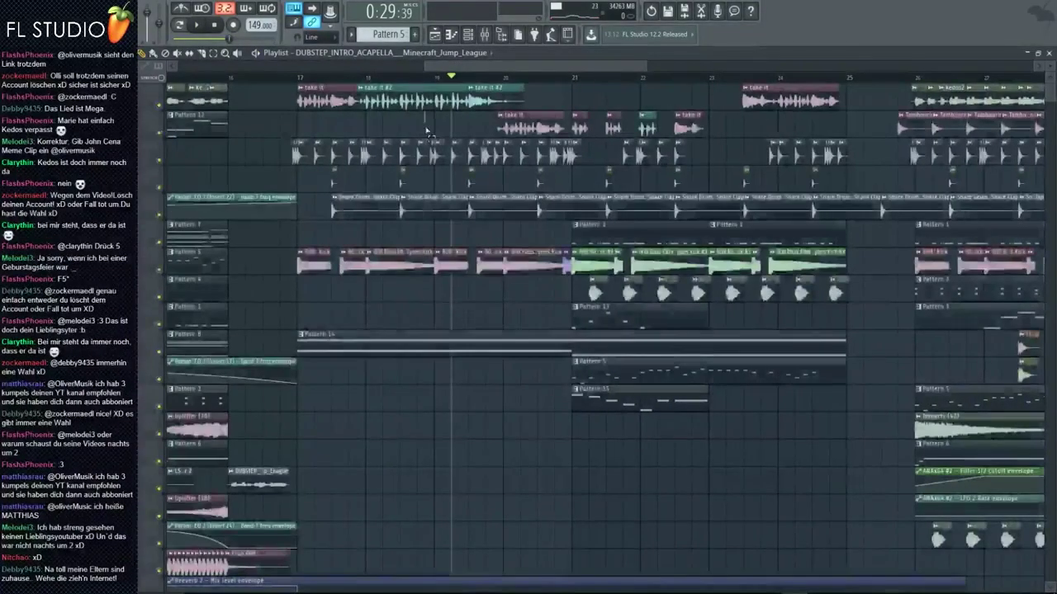
key("space")
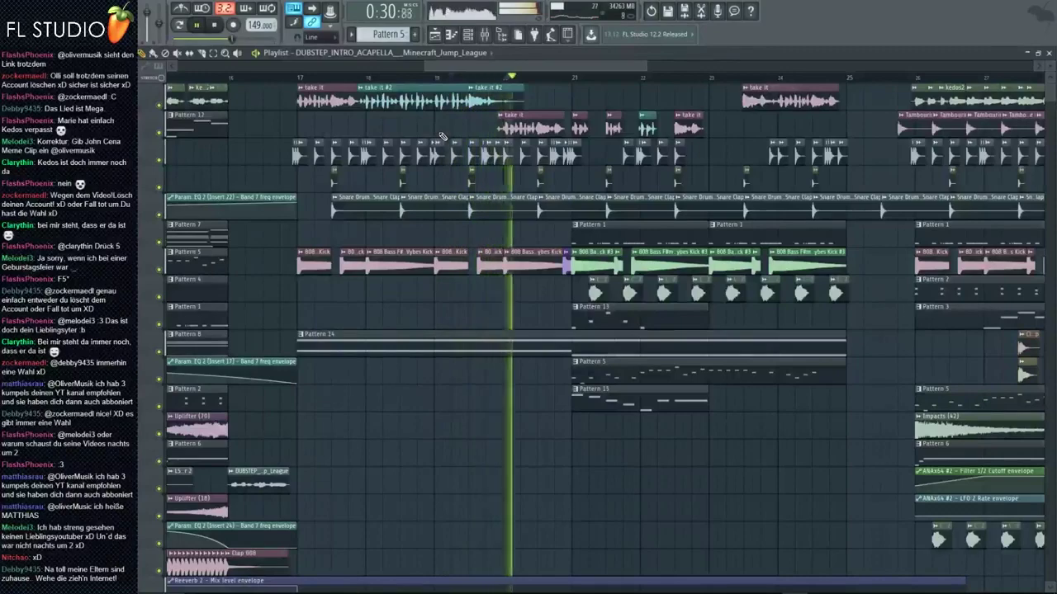
key("space")
- Solo the playlist track holding Pattern 15 and play it from bar 21 to check the melody alone
scroll(454, 147, "up", 1)
scroll(454, 147, "up", 3)
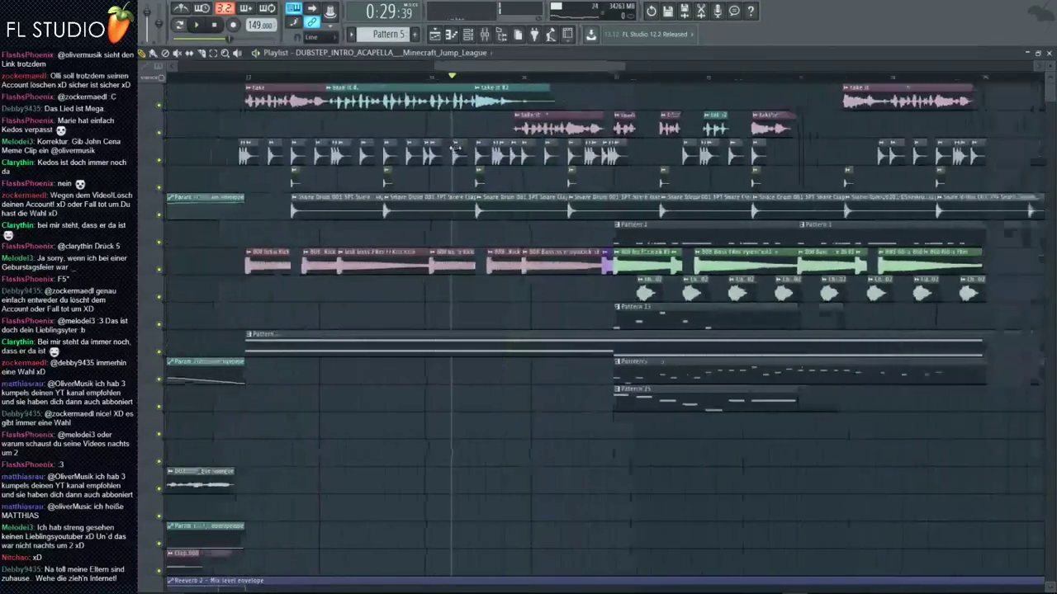
scroll(454, 148, "down", 3)
scroll(493, 124, "up", 3)
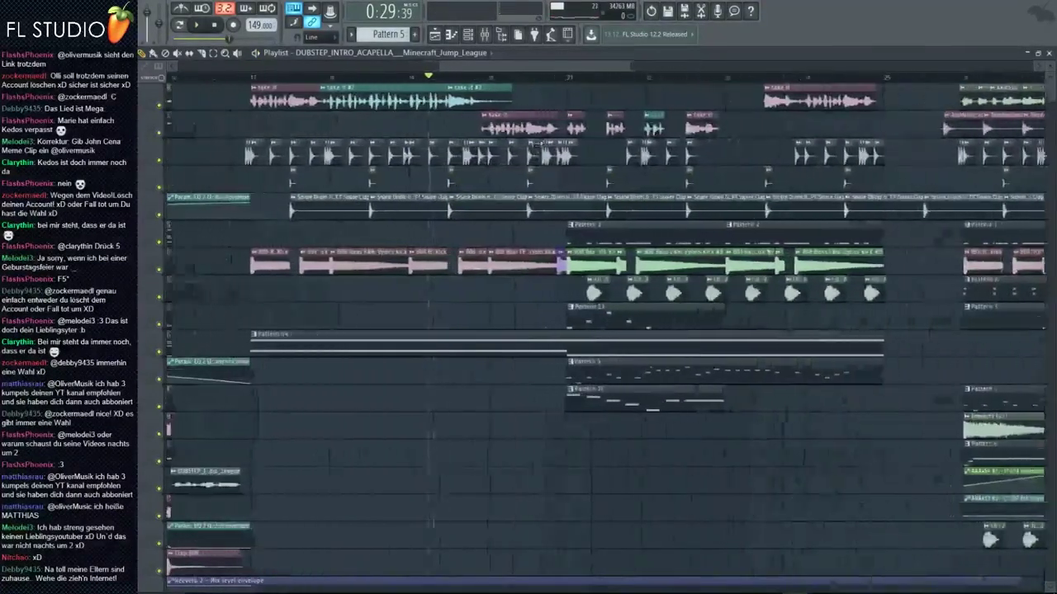
left_click(165, 405)
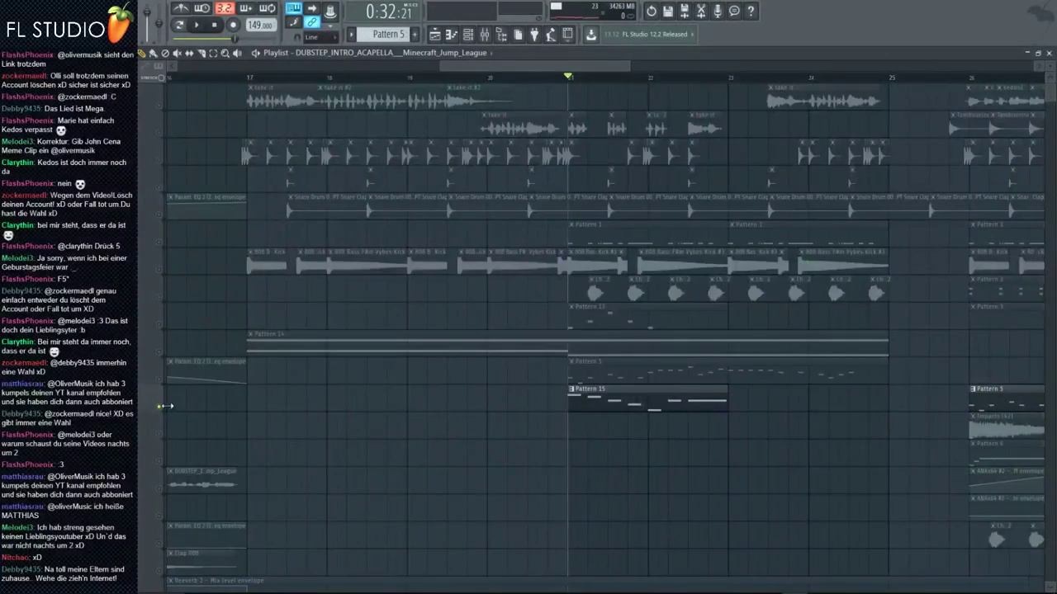
key("space")
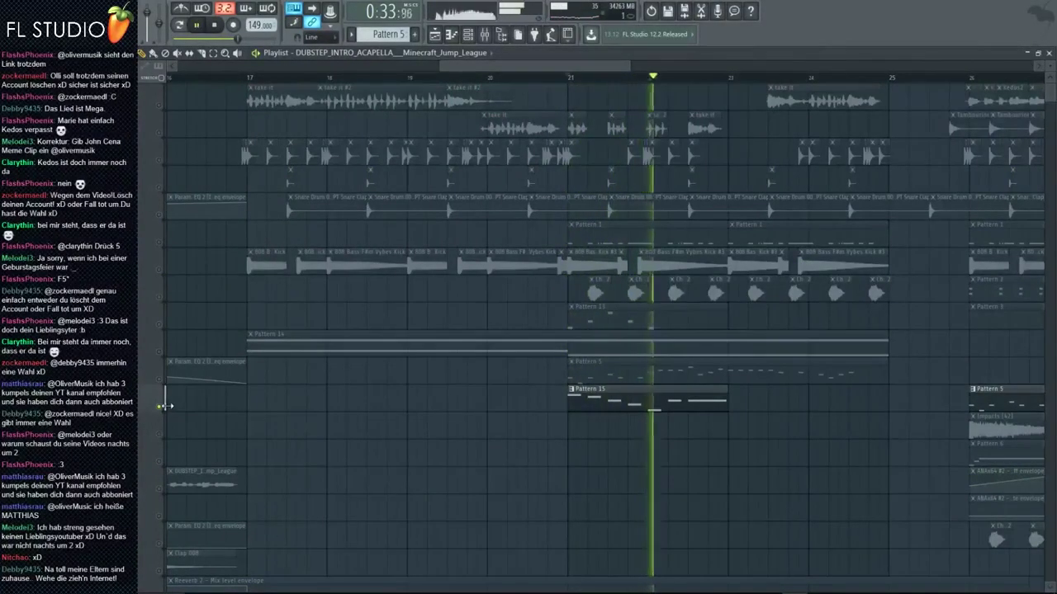
key("space")
- Take the Pattern 15 track out of solo and play all tracks up to past bar 23
scroll(381, 316, "down", 3)
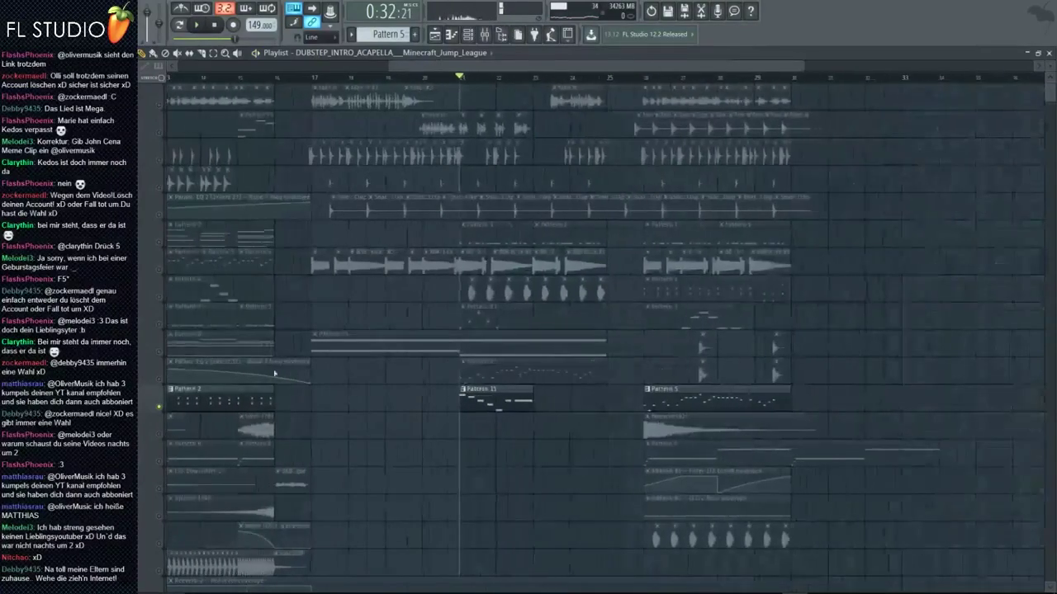
right_click(160, 406)
right_click(160, 407)
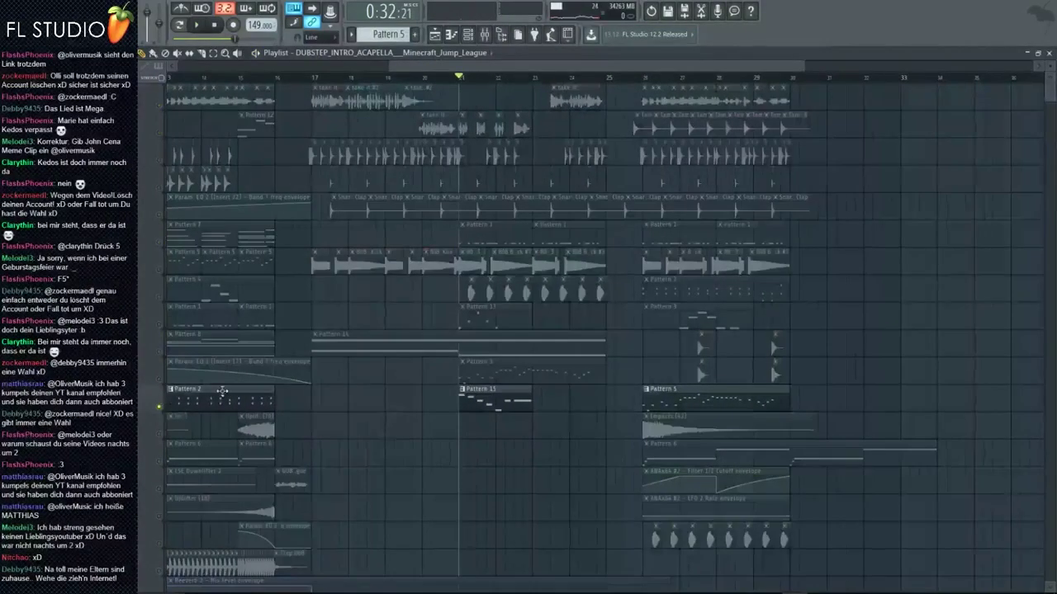
right_click(160, 406)
scroll(468, 420, "up", 3)
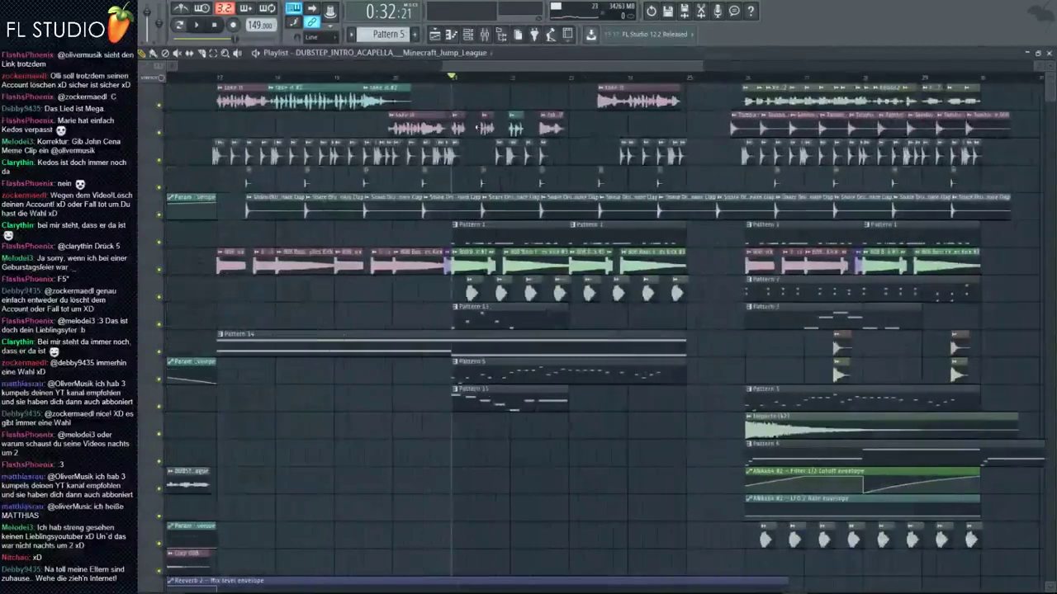
scroll(381, 79, "down", 3)
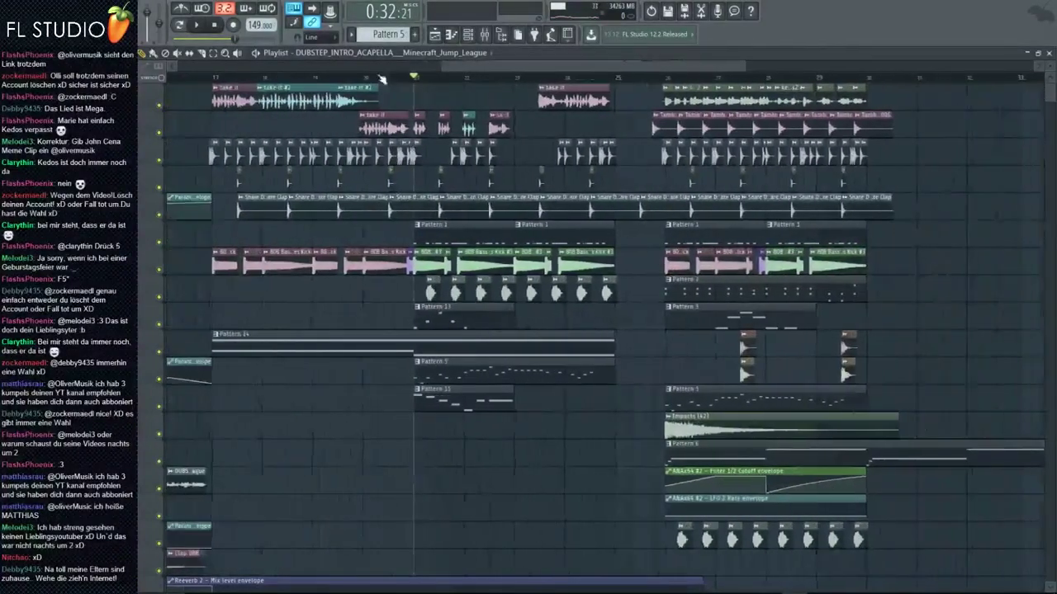
key("space")
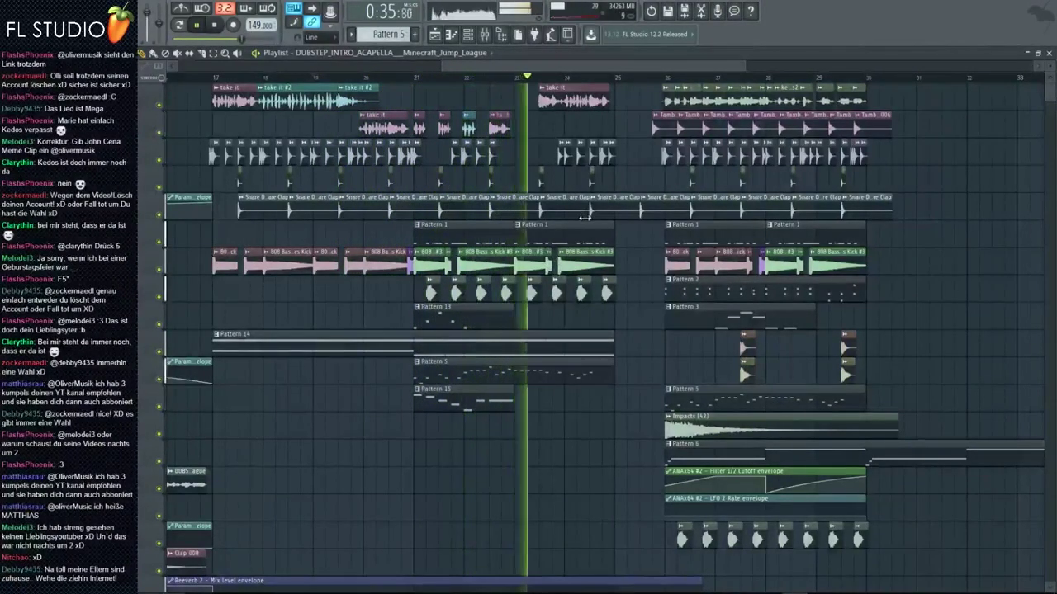
scroll(487, 181, "down", 2)
key("space")
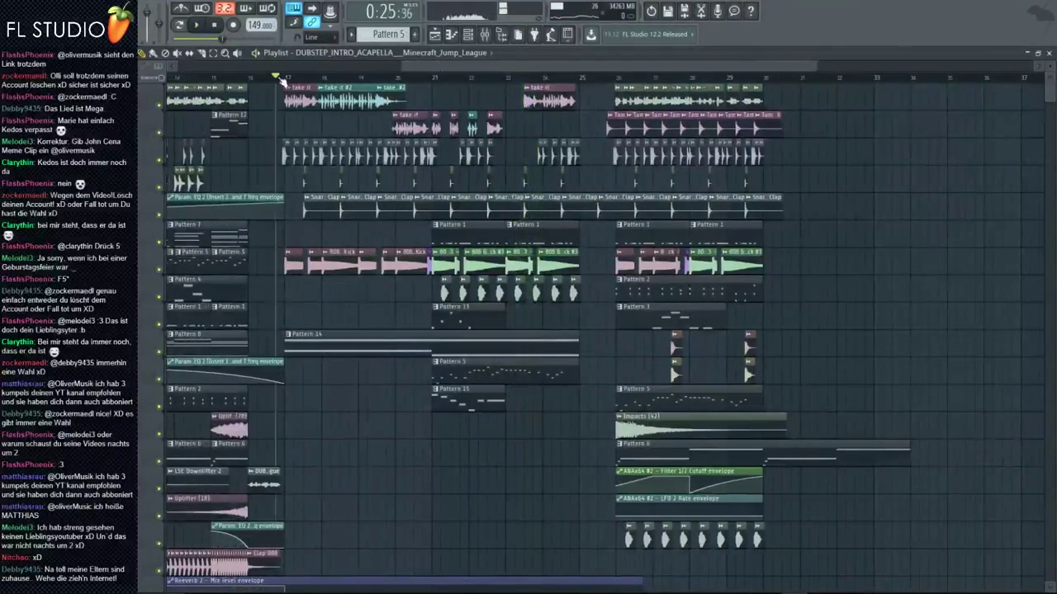
- Play from just before bar 17 and select the short take it clip in the middle of bar 21
key("space")
scroll(281, 80, "up", 4)
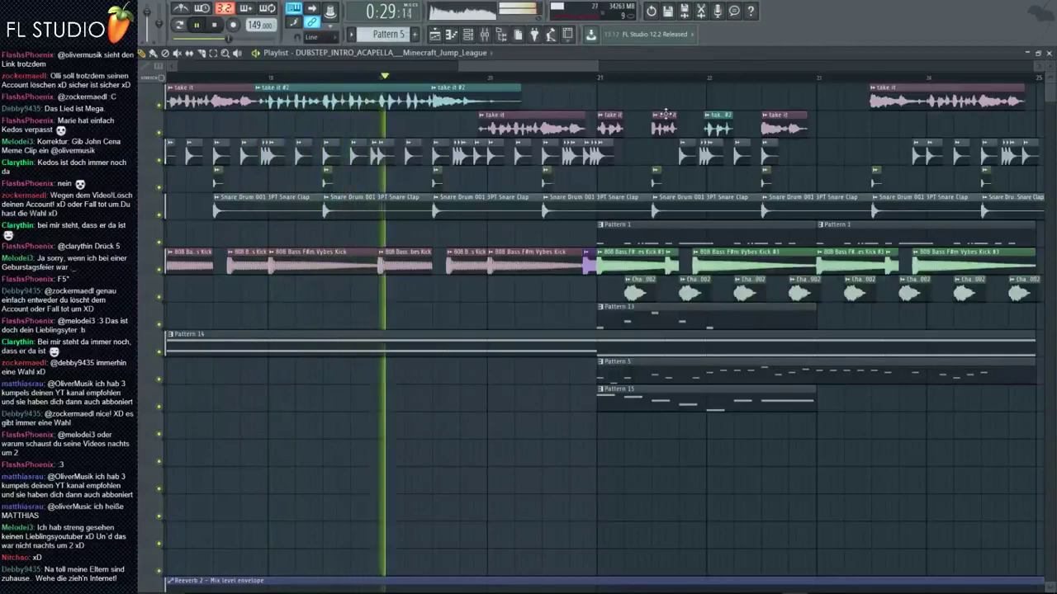
scroll(665, 113, "up", 1)
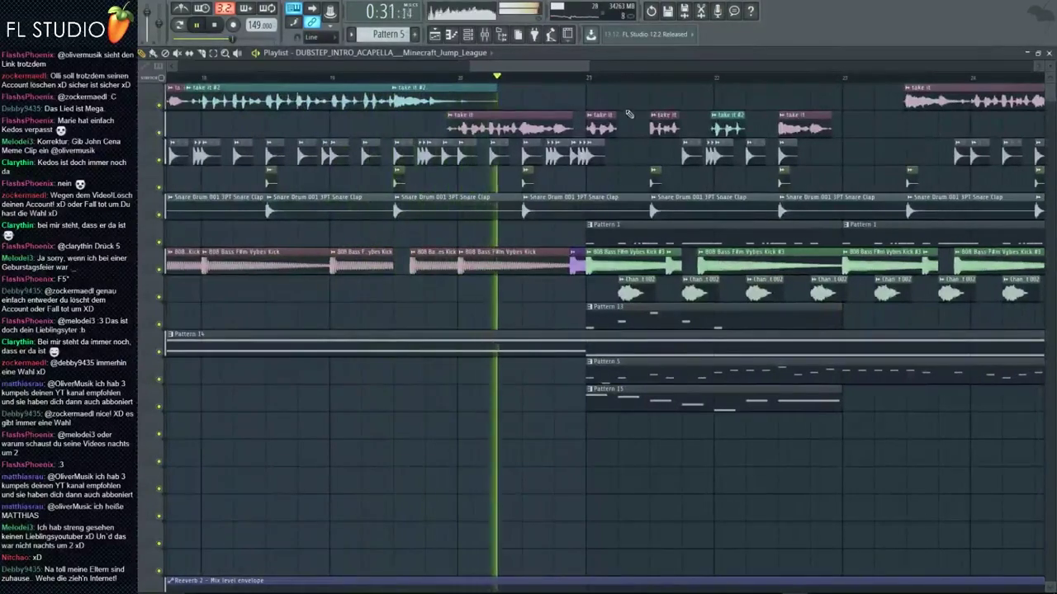
left_click(665, 115, "ctrl")
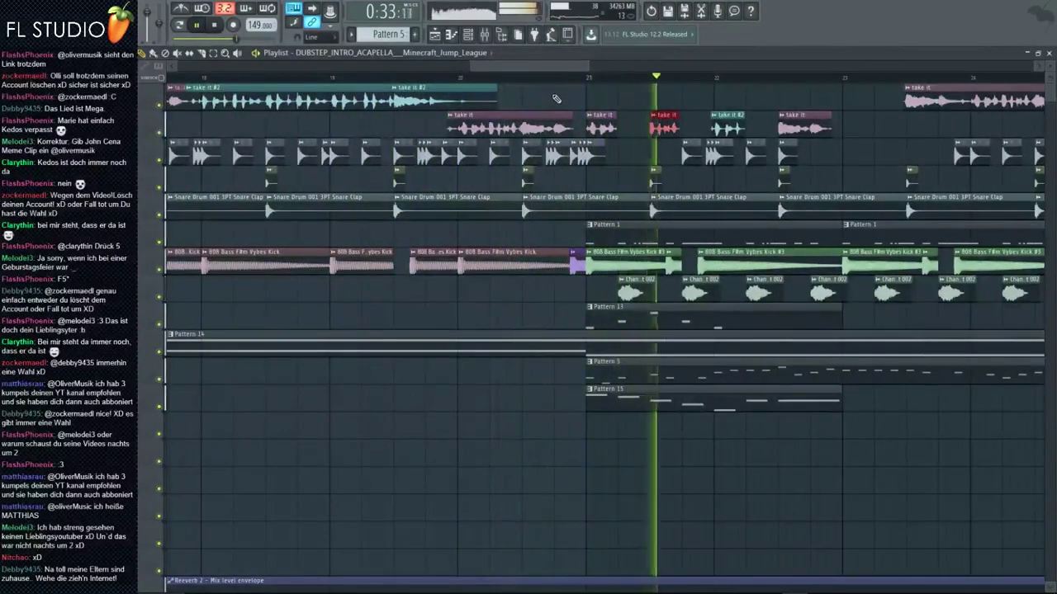
key("space")
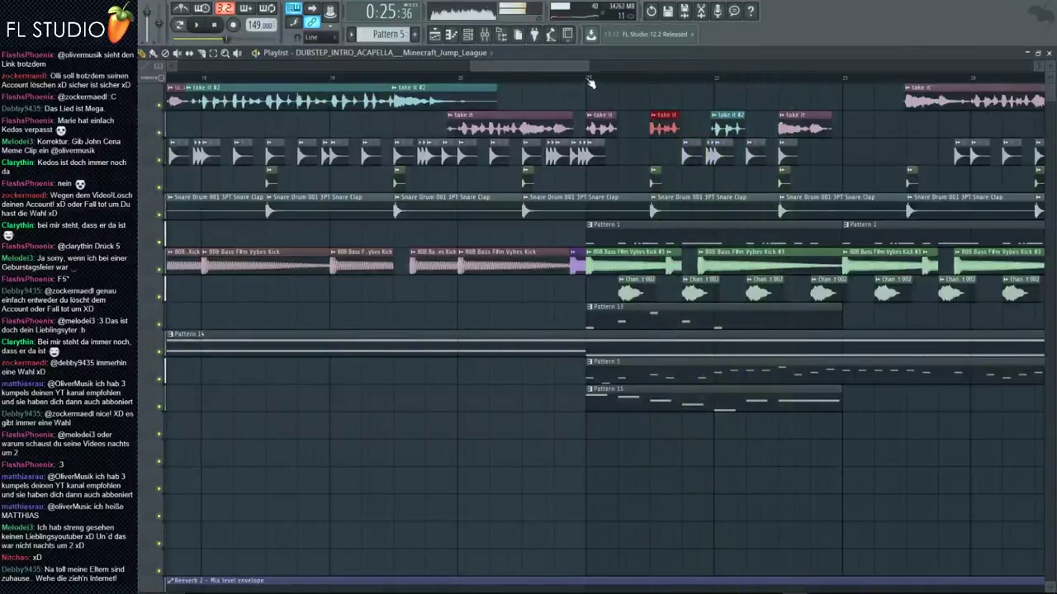
- Mark the time range from bar 21 to bar 23 in the playlist and show the mixer on Insert 30
left_click_drag(591, 83, 841, 83)
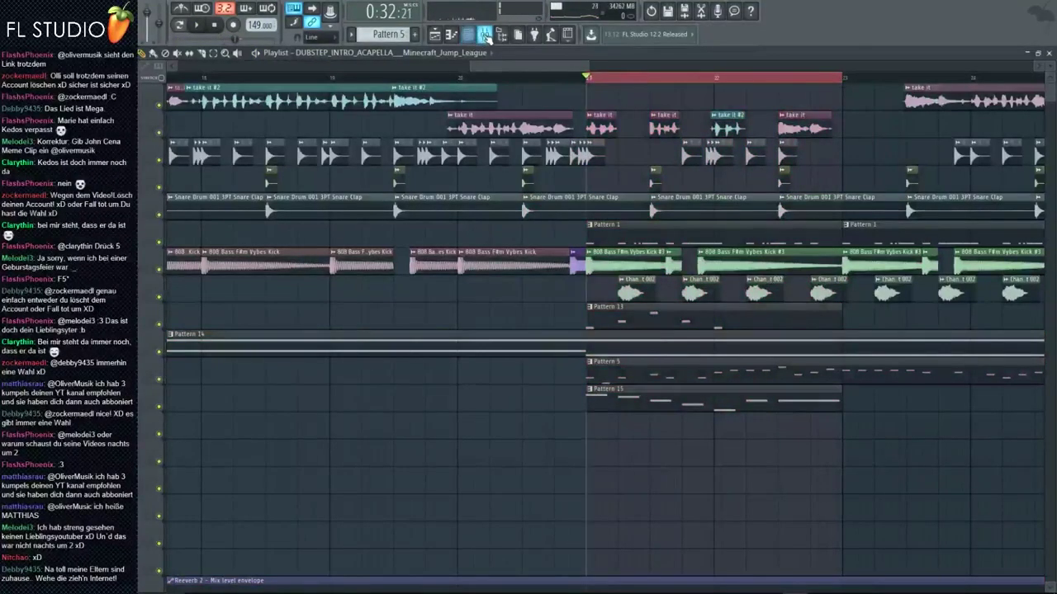
left_click(485, 36)
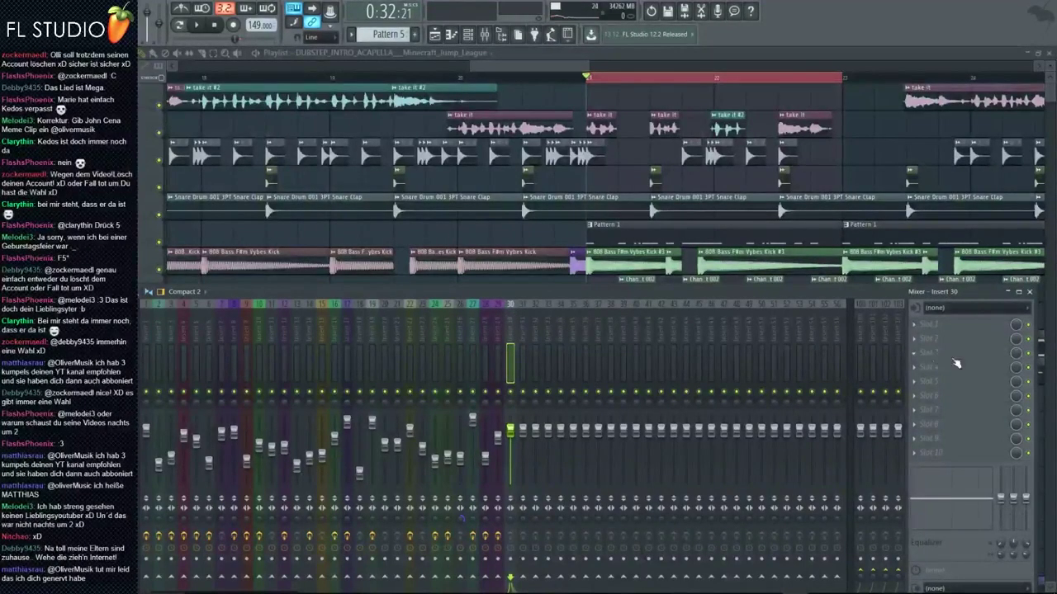
key("F8")
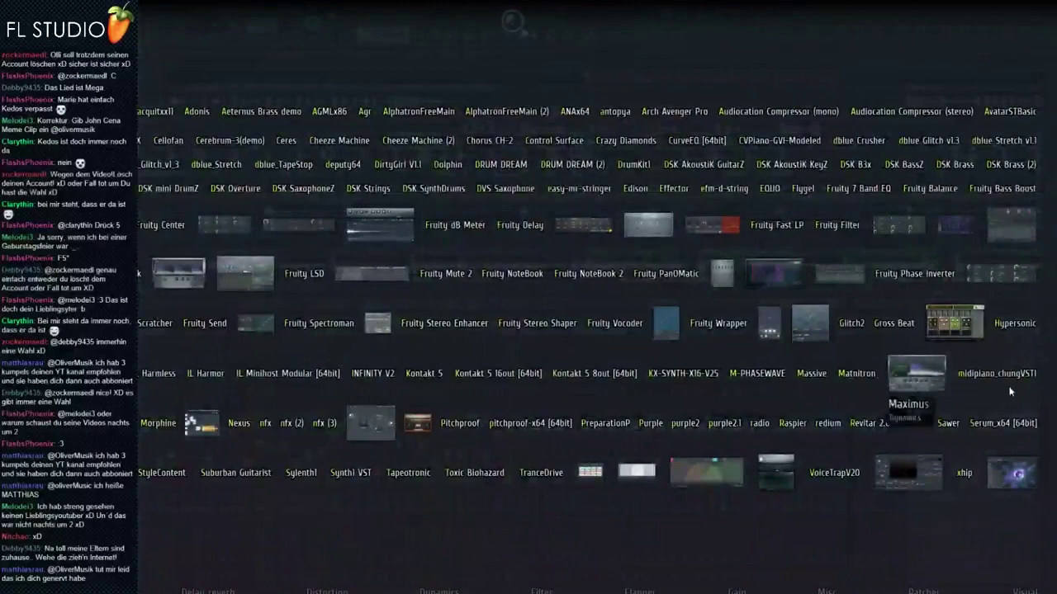
key("F8")
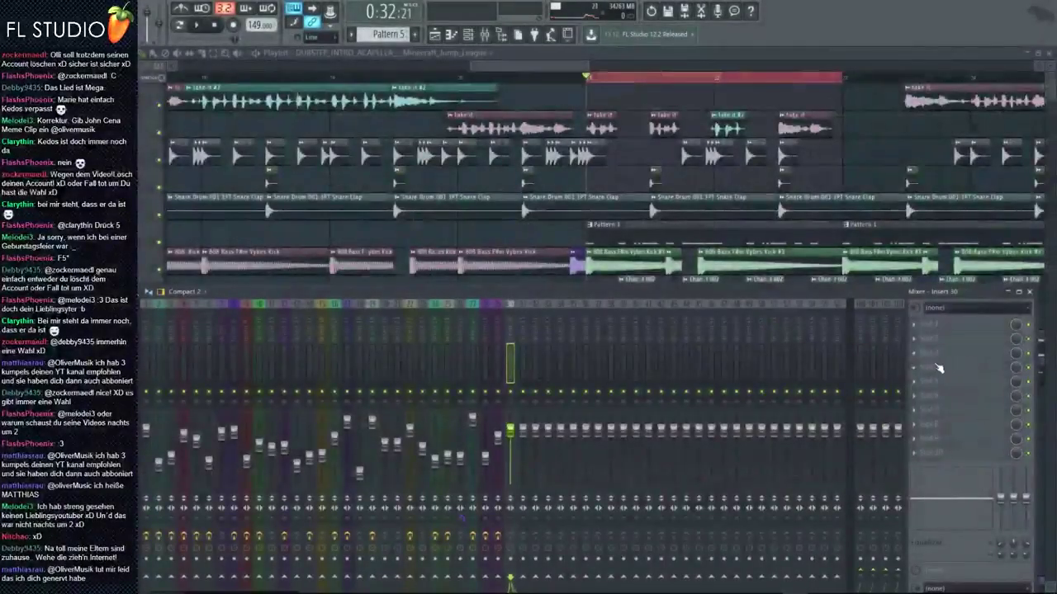
left_click(931, 396)
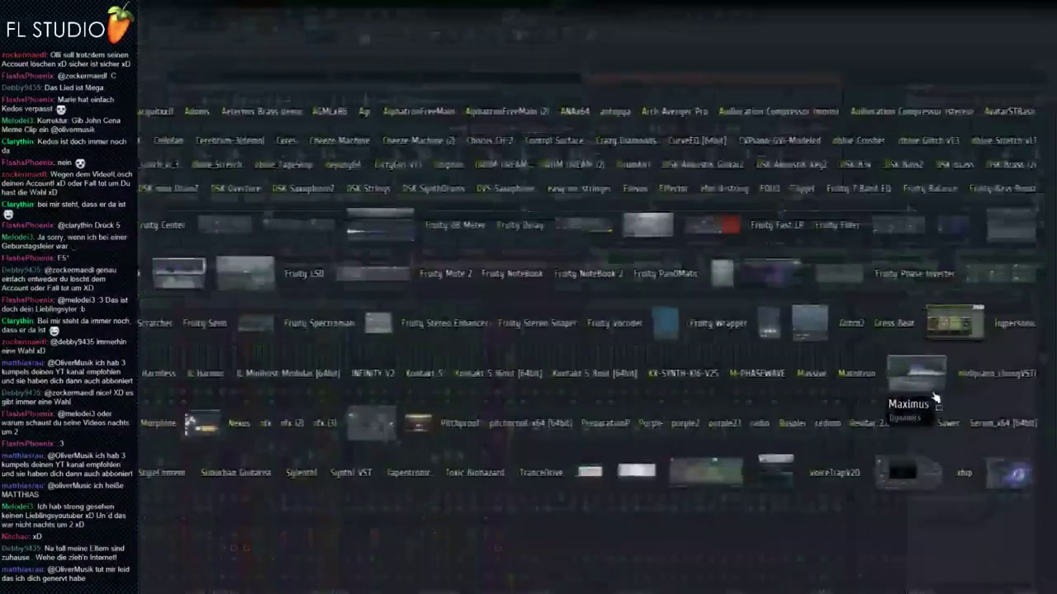
right_click(937, 395)
left_click(944, 381)
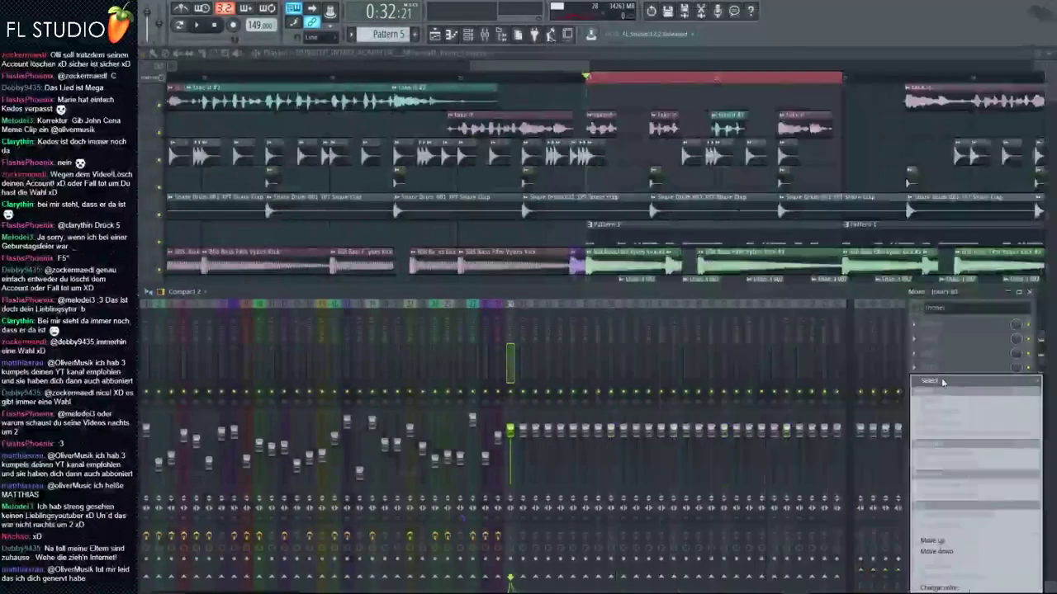
left_click(943, 380)
key("Escape")
left_click(966, 347)
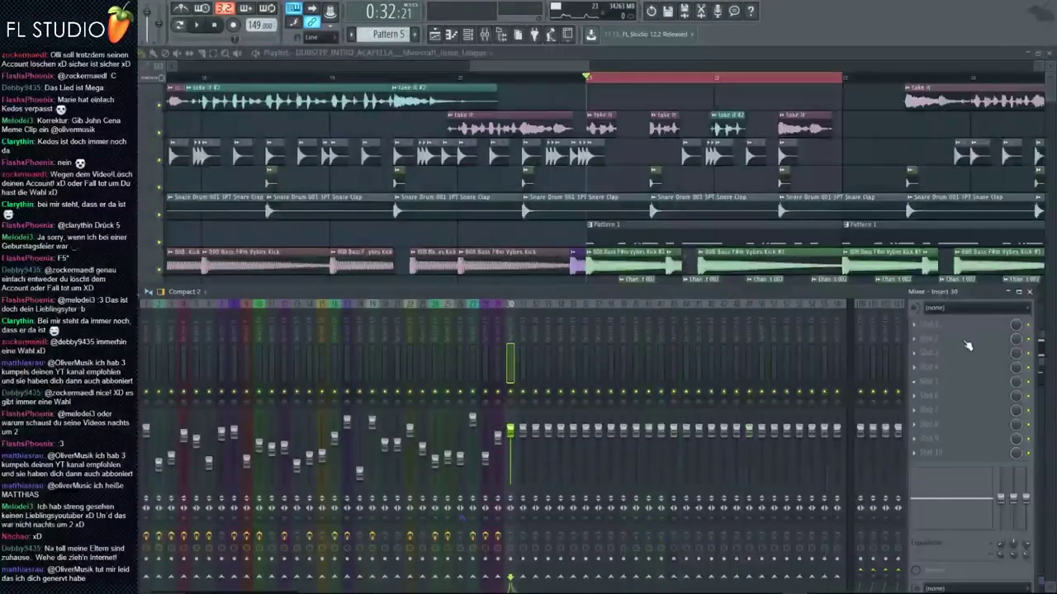
key("F8")
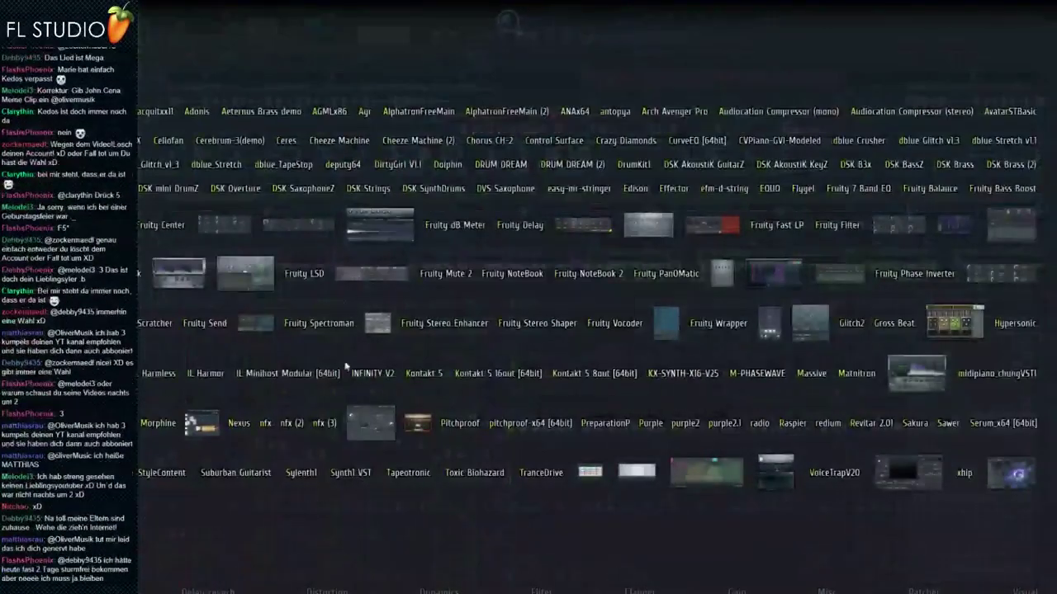
- Load Edison into the fourth effect slot of Insert 30
left_click(937, 385)
left_click(943, 391)
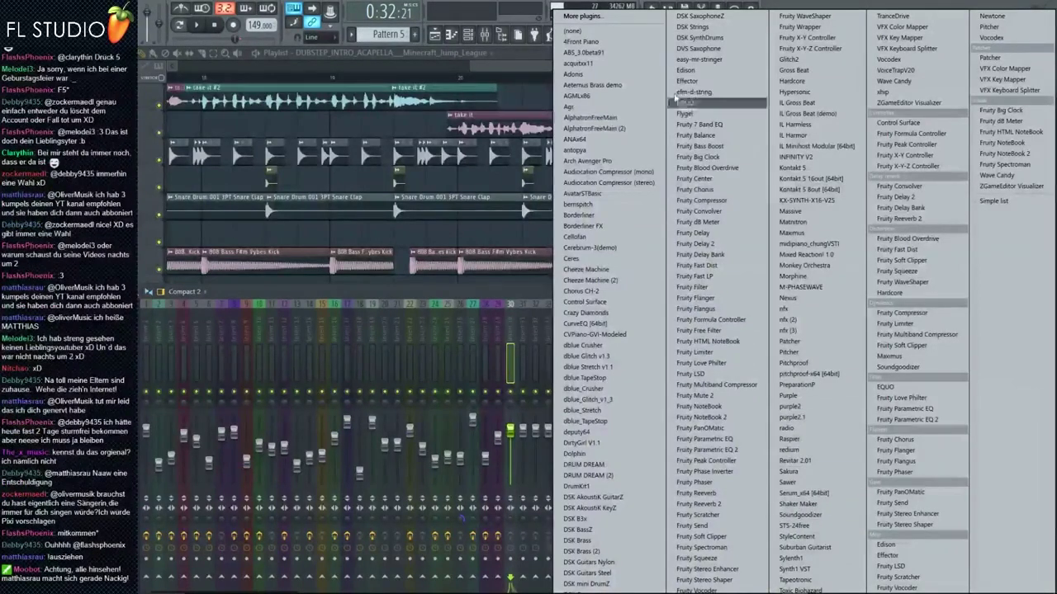
left_click(690, 69)
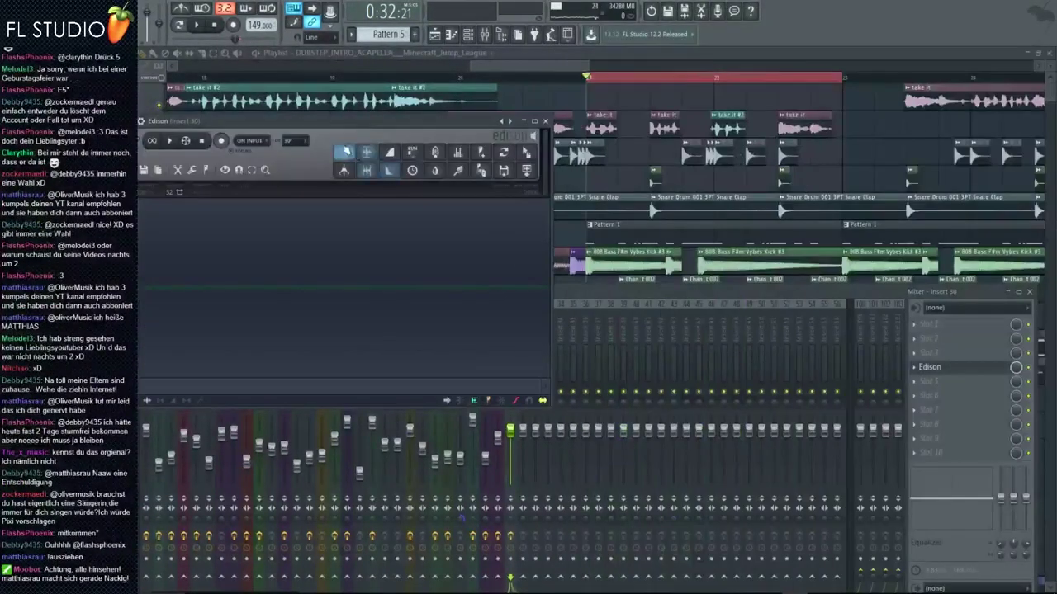
- Set Edison's recording mode to On Play and the external input of Insert 30 to In 2
left_click_drag(324, 120, 723, 111)
left_click(697, 132)
left_click(702, 143)
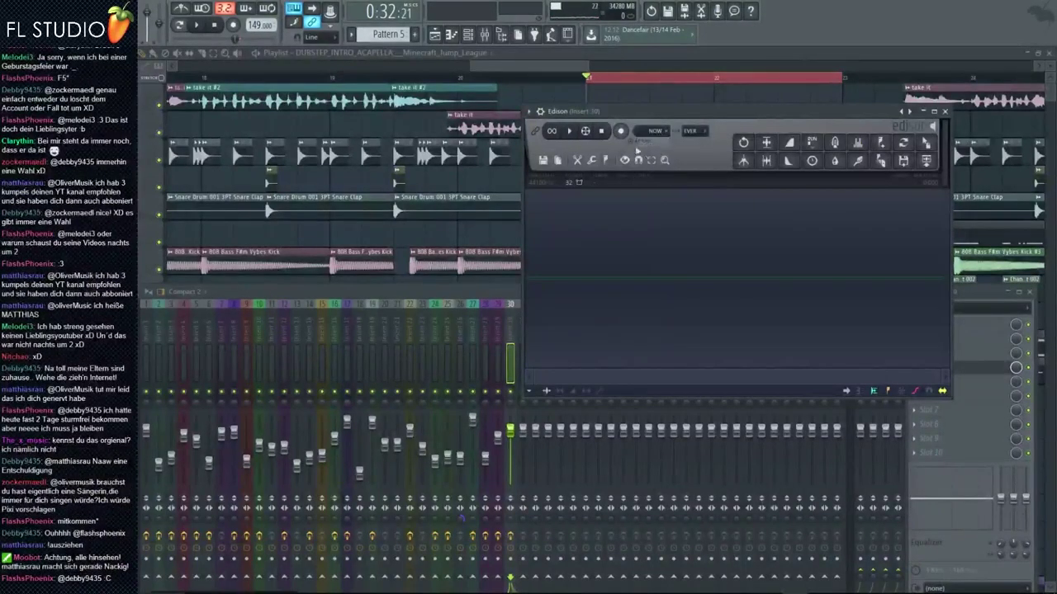
left_click_drag(651, 114, 161, 142)
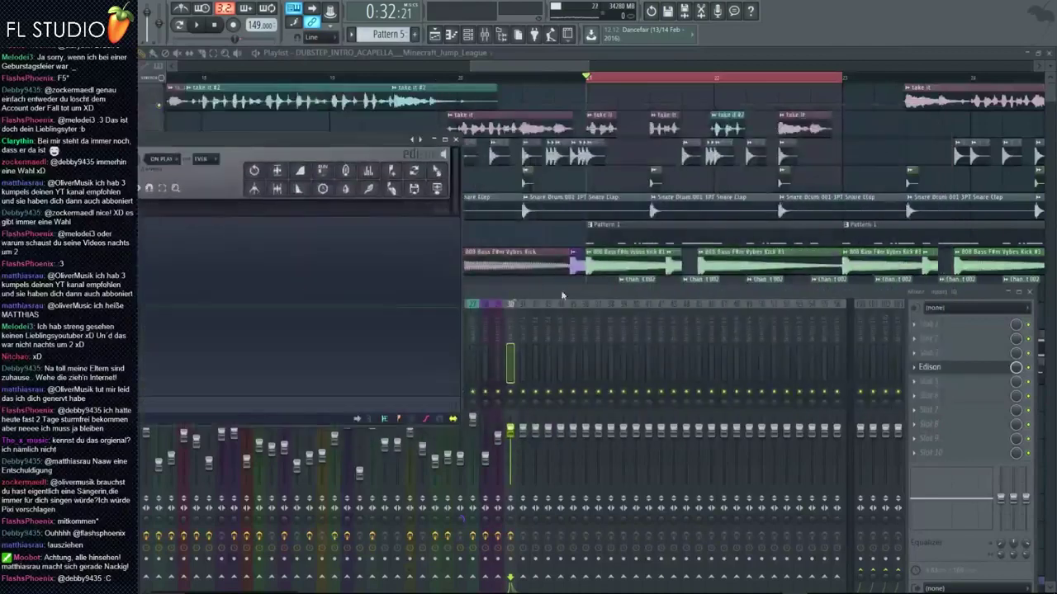
left_click(937, 323)
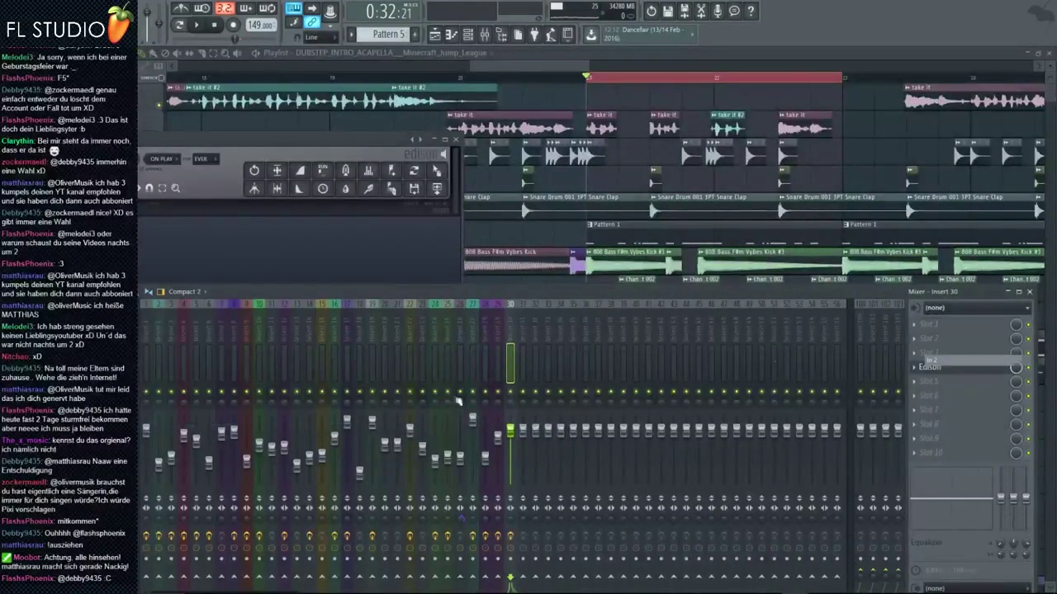
left_click_drag(349, 133, 603, 123)
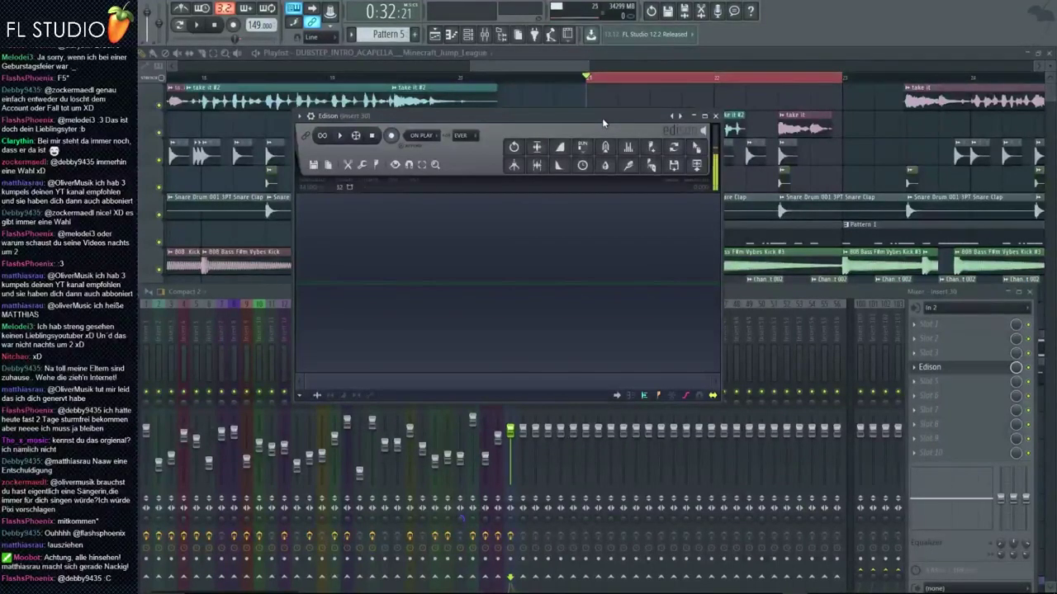
left_click(836, 154)
scroll(836, 155, "down", 3)
scroll(743, 182, "up", 2)
scroll(743, 181, "down", 2)
scroll(825, 181, "up", 3)
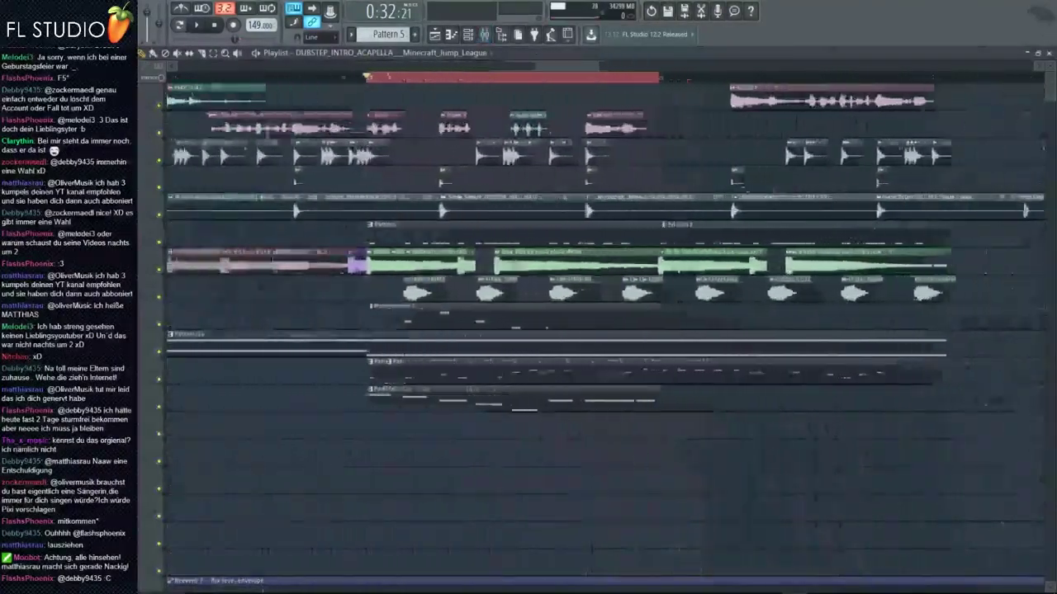
scroll(583, 291, "down", 3)
scroll(619, 273, "up", 3)
scroll(619, 248, "down", 3)
scroll(575, 165, "up", 4)
- Reopen Edison on Insert 30 and arm it for recording
left_click(485, 35)
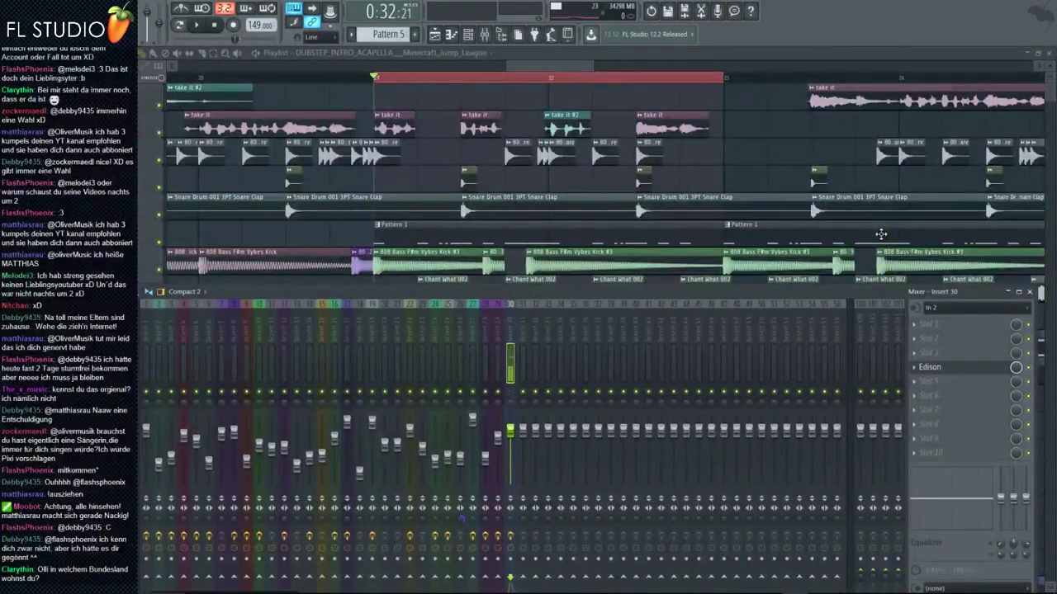
scroll(633, 223, "down", 6)
left_click(575, 305)
left_click(520, 322)
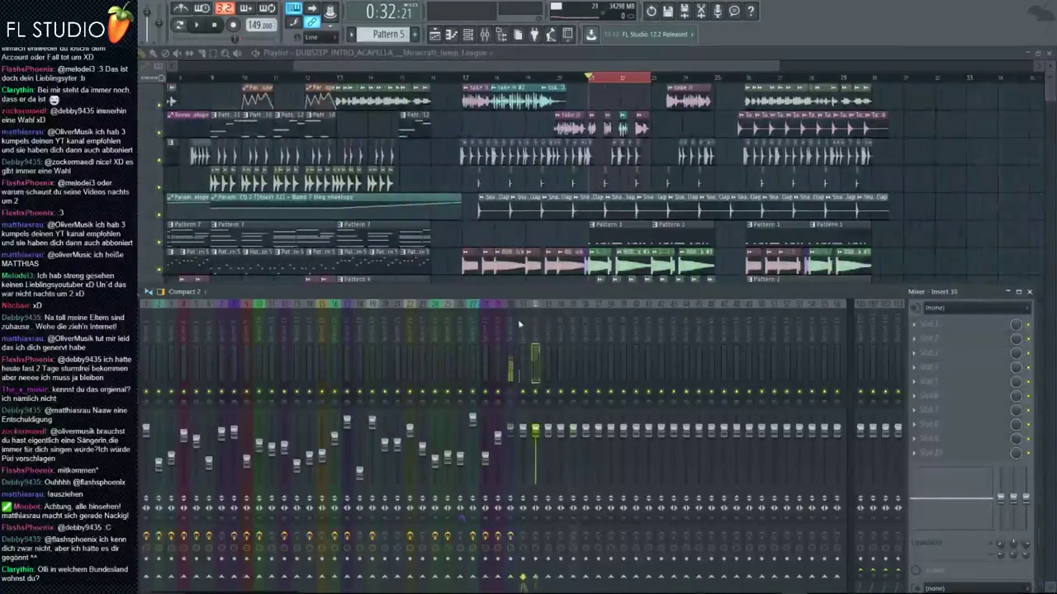
left_click(508, 323)
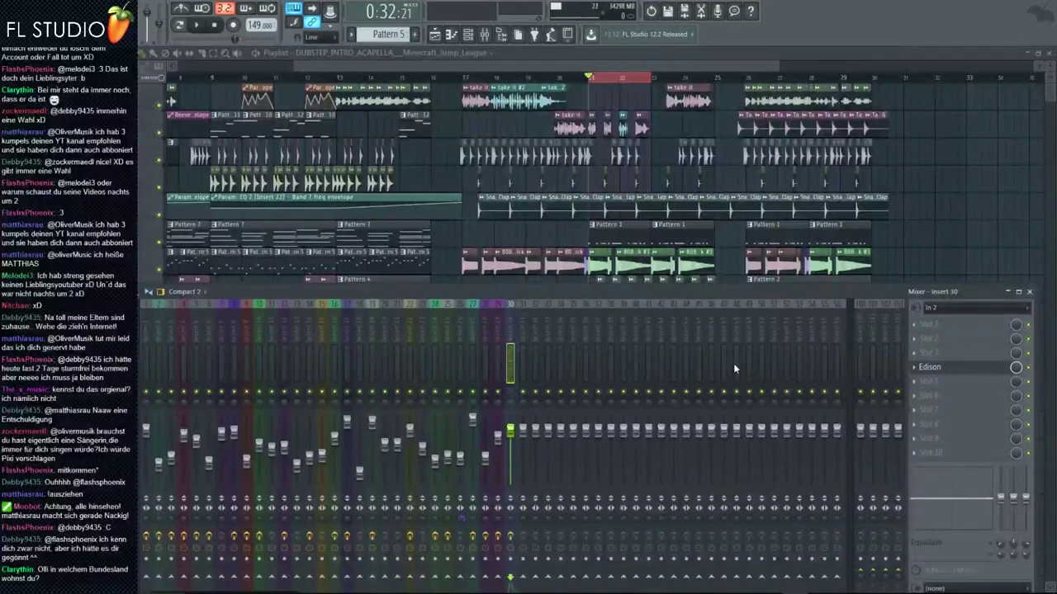
left_click(1005, 367)
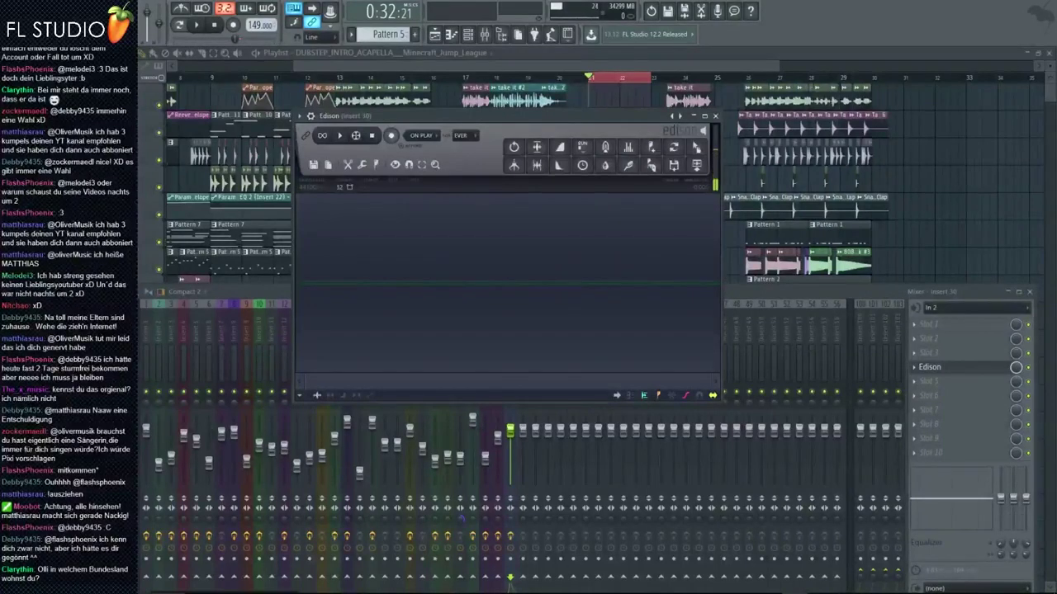
left_click(393, 136)
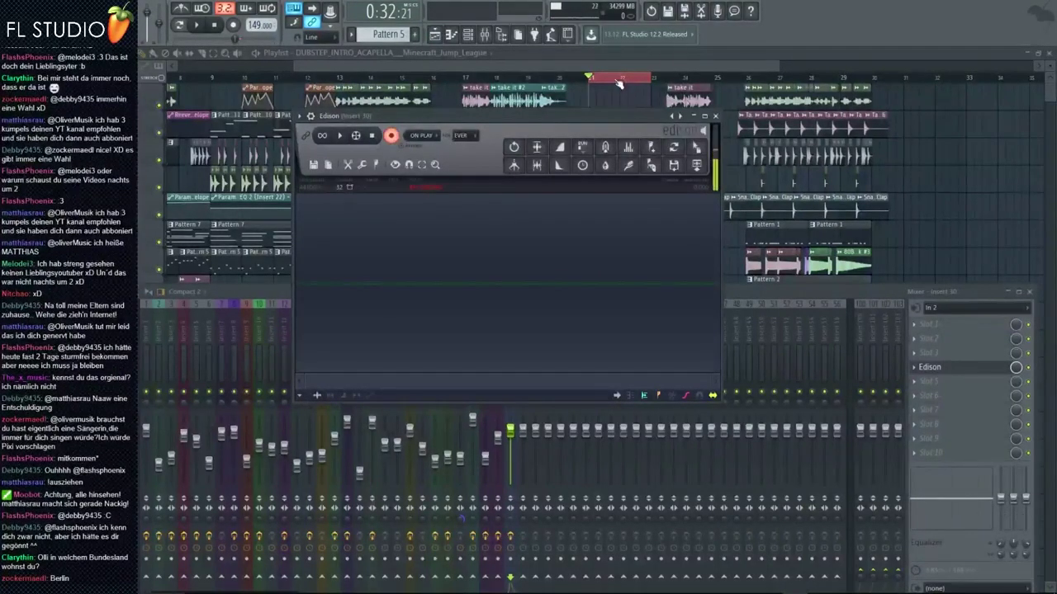
- Record a take into Edison while playing the arrangement from just after bar 19 to just before bar 23
left_click(535, 78)
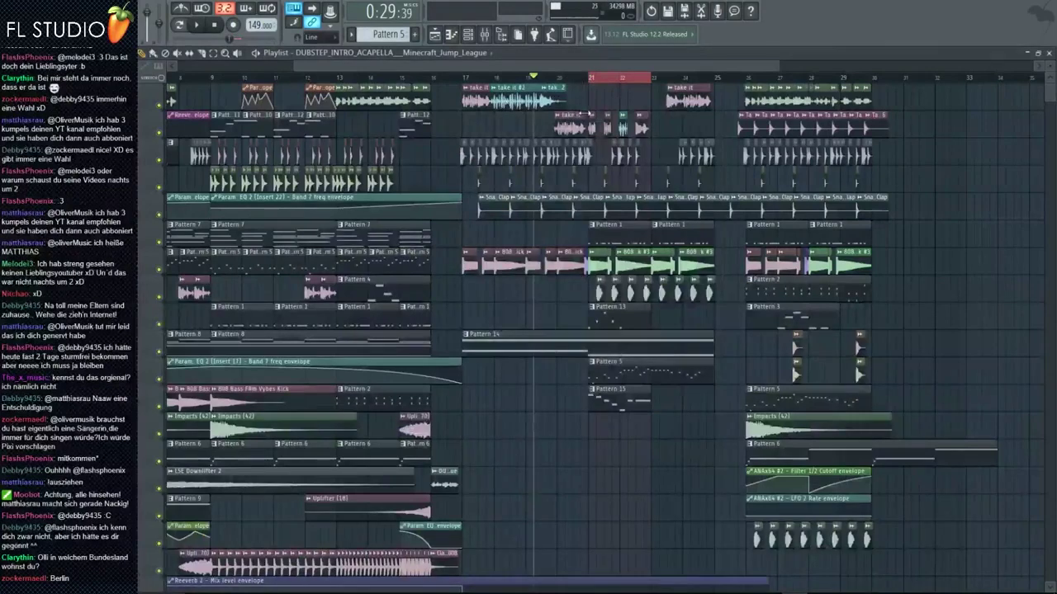
key("space")
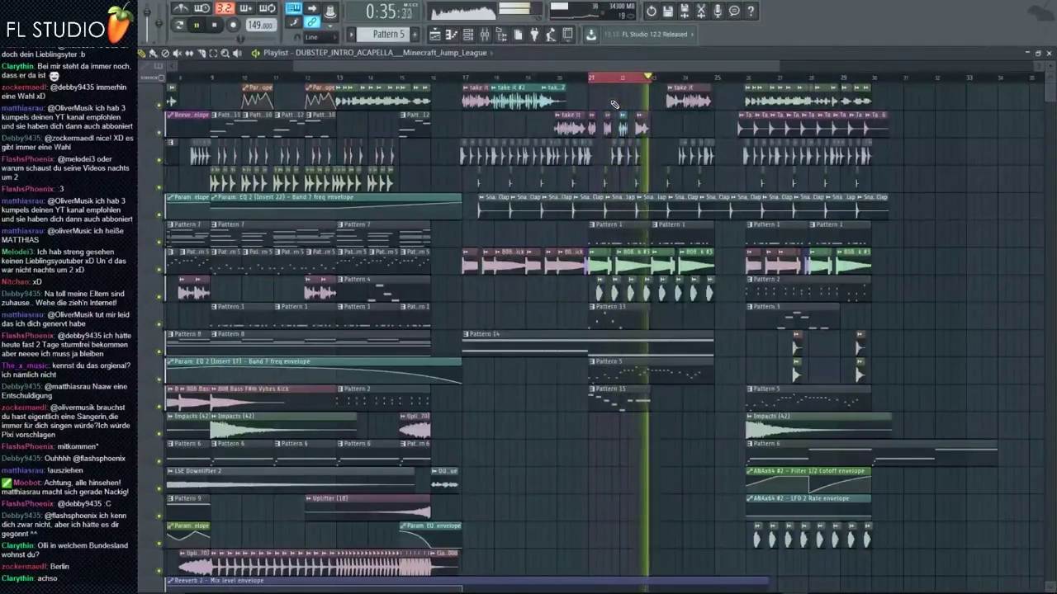
key("space")
- Select the whole recording in Edison on Insert 30 and send it to the playlist as an audio clip
left_click(485, 34)
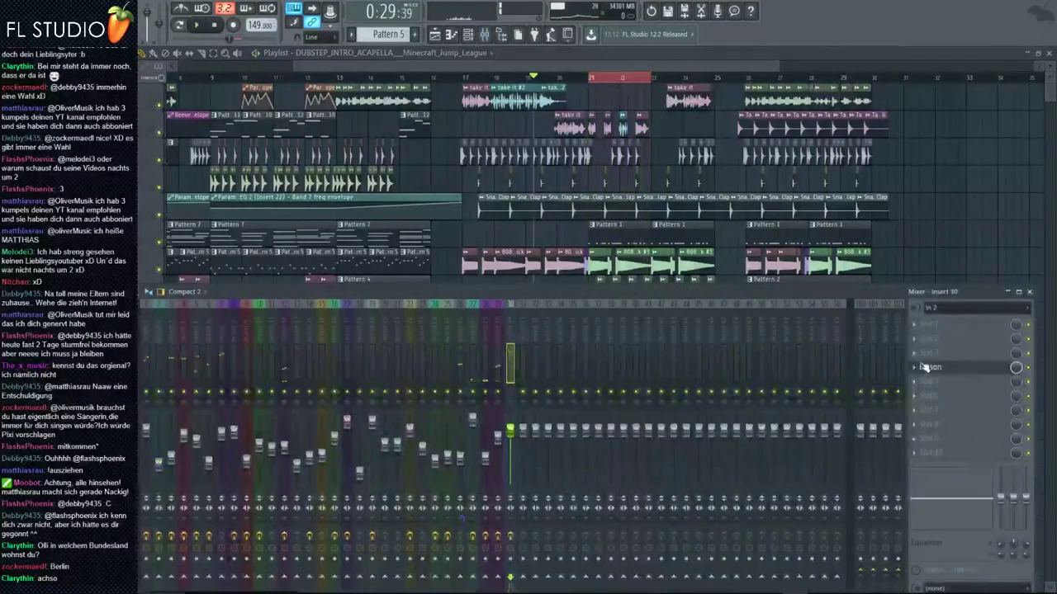
left_click(920, 367)
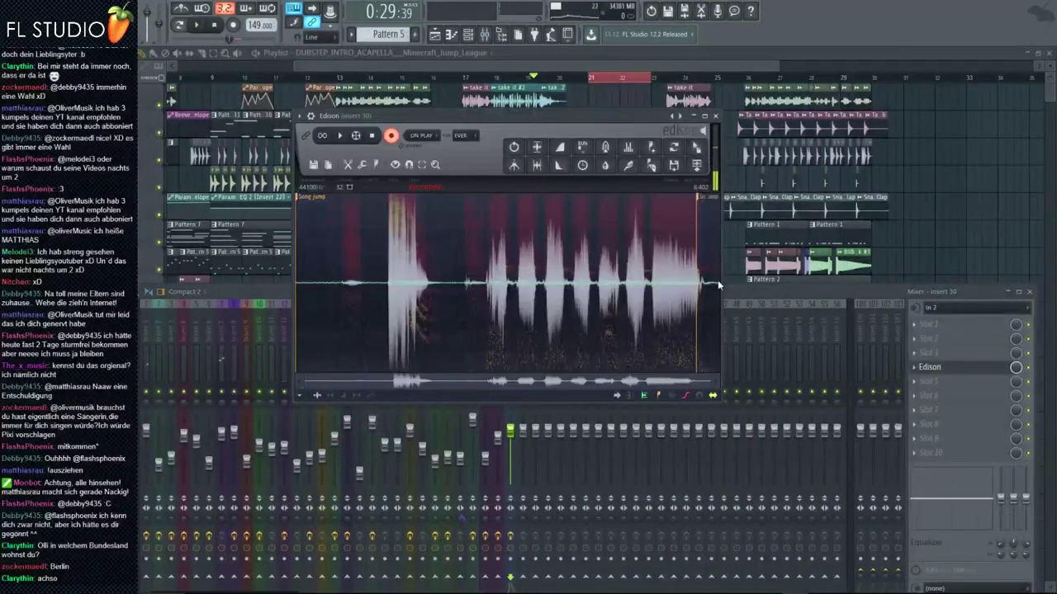
key("ctrl+a")
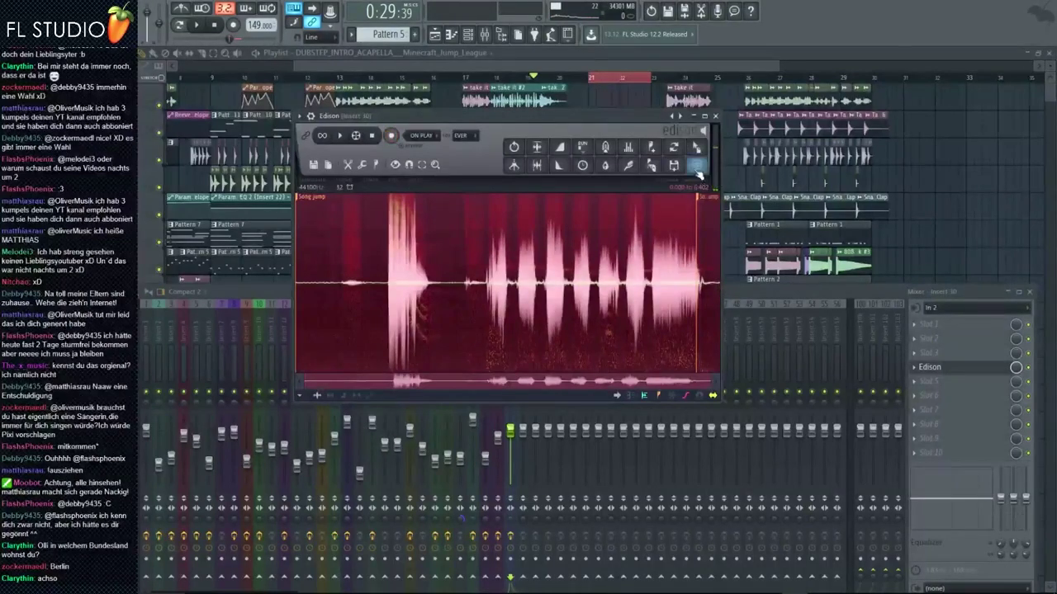
left_click(699, 170)
scroll(590, 426, "up", 4)
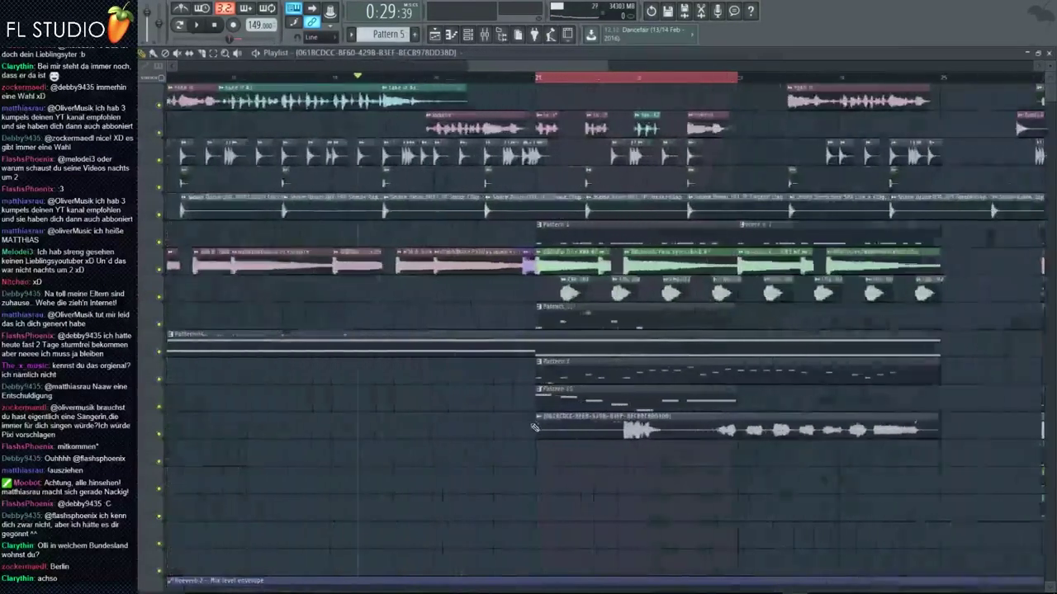
- Move the recorded clip to start about a quarter bar before bar 21 and play the passage to check its timing
left_click_drag(534, 427, 507, 427)
key("space")
scroll(560, 148, "up", 4)
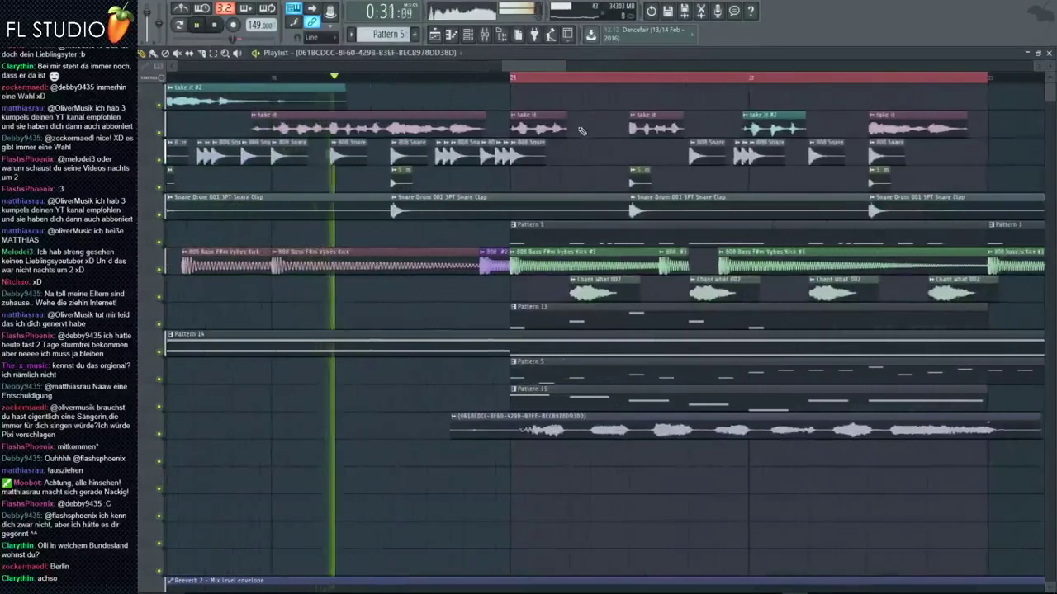
key("F9")
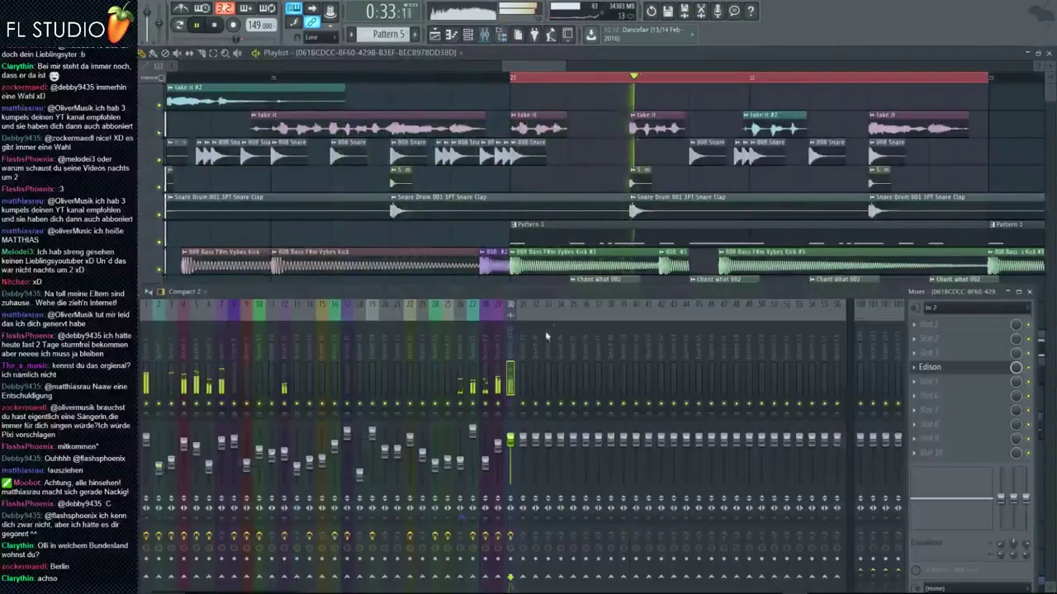
key("space")
- Set the external input of mixer track 30 to (none) and clear the plugin from its fourth effect slot
left_click(948, 310)
left_click(937, 371)
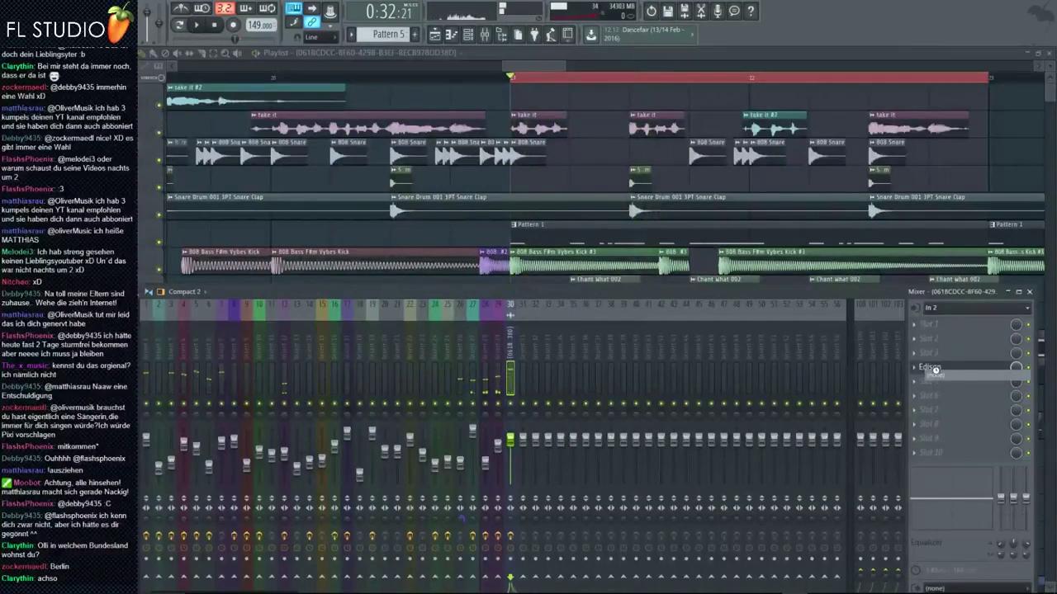
left_click(913, 369)
mouse_move(943, 373)
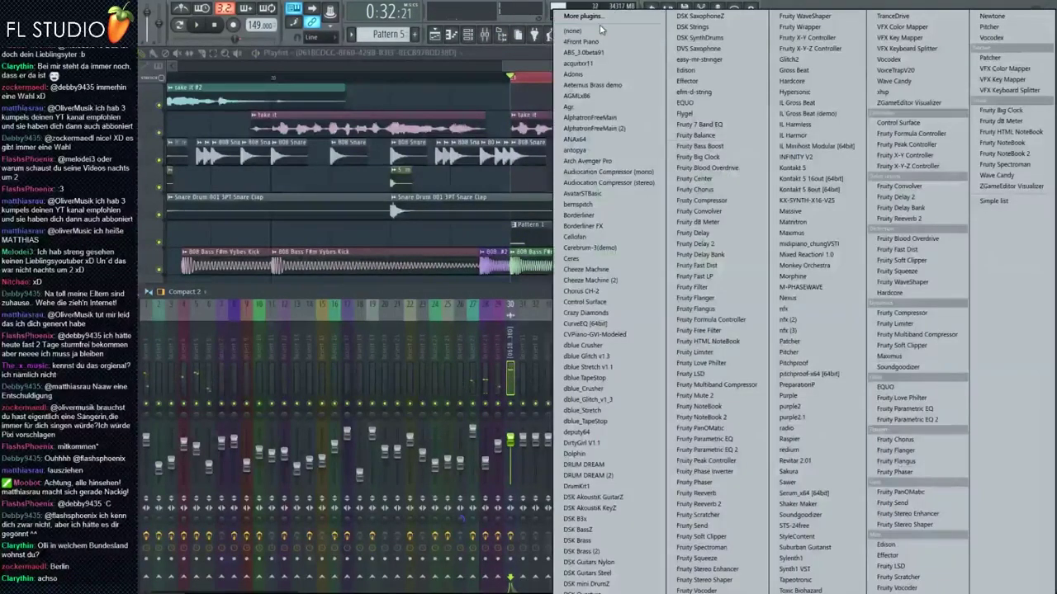
left_click(591, 35)
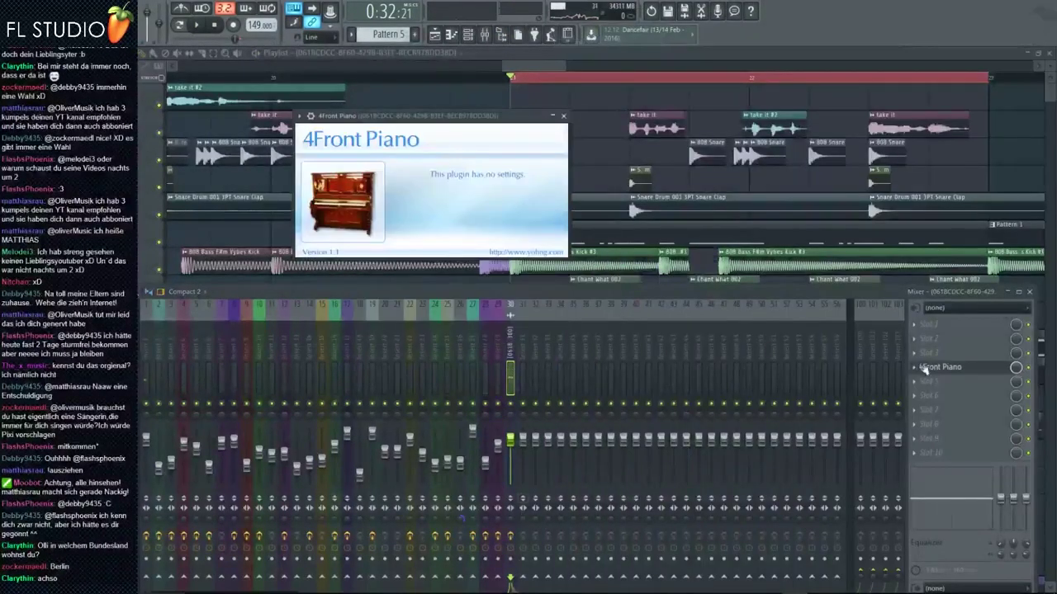
left_click(920, 369)
mouse_move(925, 382)
left_click(593, 29)
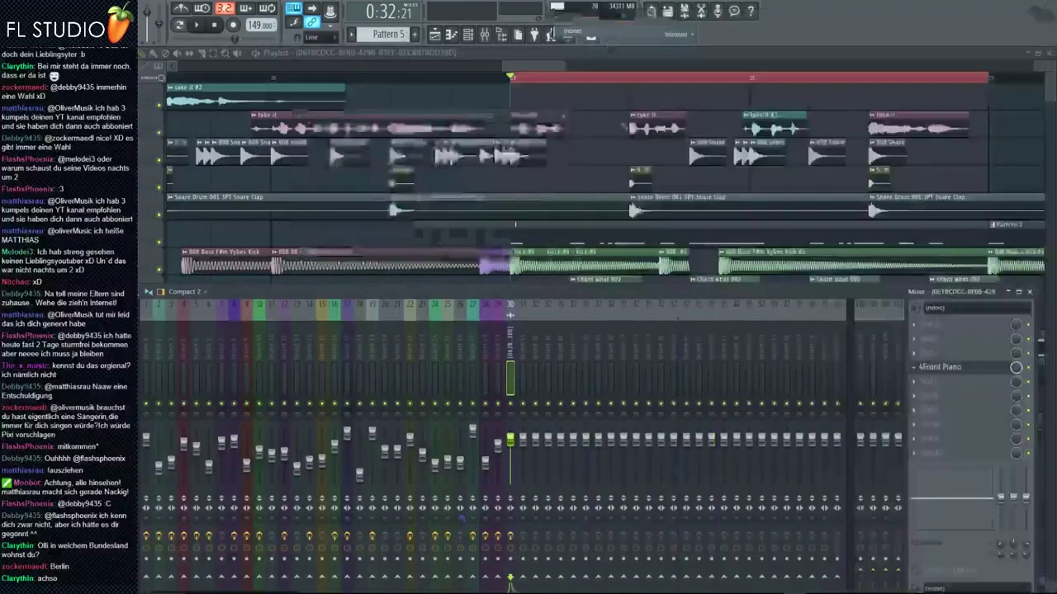
- Lower the volume of mixer track 30 during playback to balance the recorded take
key("space")
left_click_drag(511, 440, 511, 448)
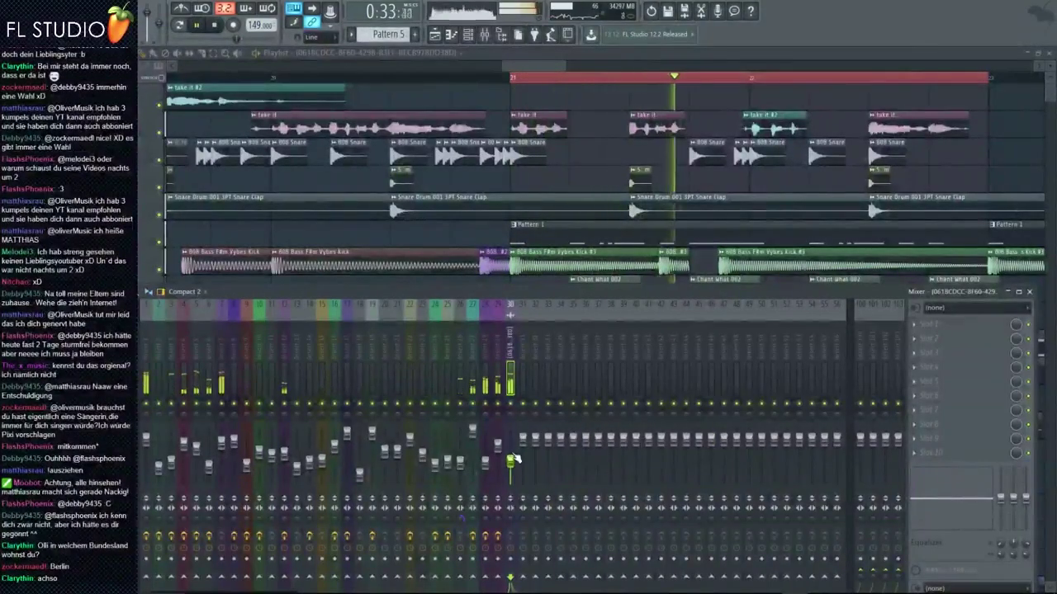
key("space")
- Shift the recorded clip slightly earlier, to about a third of a bar before bar 21, and play it with the mixer shown
left_click(590, 208)
scroll(607, 359, "up", 5)
scroll(371, 446, "up", 2)
left_click_drag(722, 432, 569, 431)
key("space")
scroll(561, 330, "down", 5)
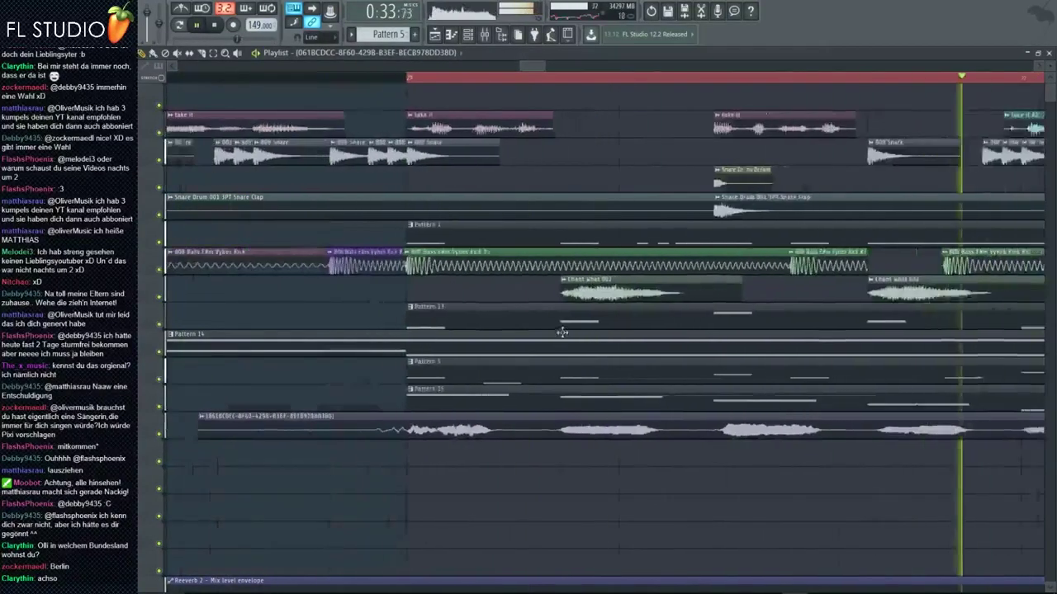
key("F9")
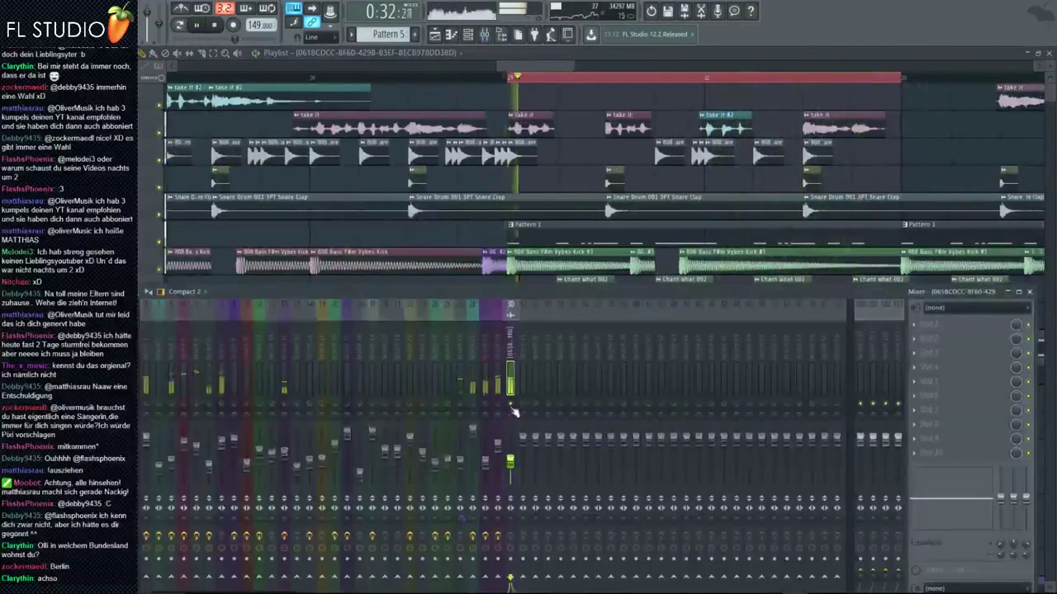
- Insert Fruity parametric EQ 2 in the first effect slot of mixer track 30 and cut the low frequencies with its first band
key("F8")
left_click_drag(774, 297, 946, 345)
left_click_drag(251, 289, 323, 304)
left_click_drag(533, 227, 533, 248)
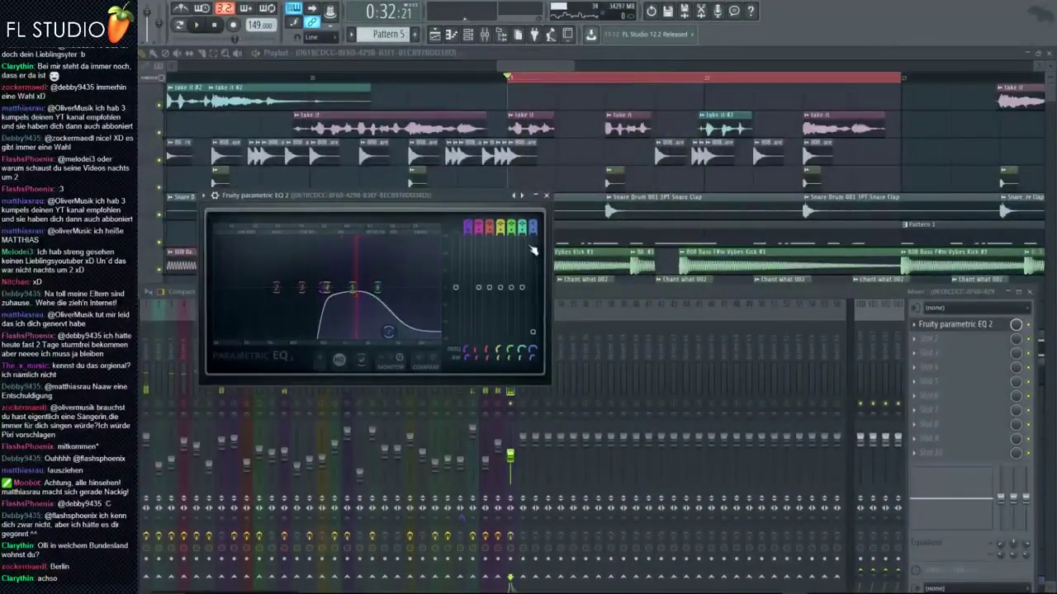
- Cut the high frequencies steeply with the EQ's last band, lower its cutoff slightly, and play the passage
mouse_move(403, 288)
left_mouse_down()
mouse_move(391, 313)
mouse_move(389, 302)
left_mouse_up()
left_click_drag(532, 228, 533, 239)
key("space")
left_click_drag(390, 288, 381, 287)
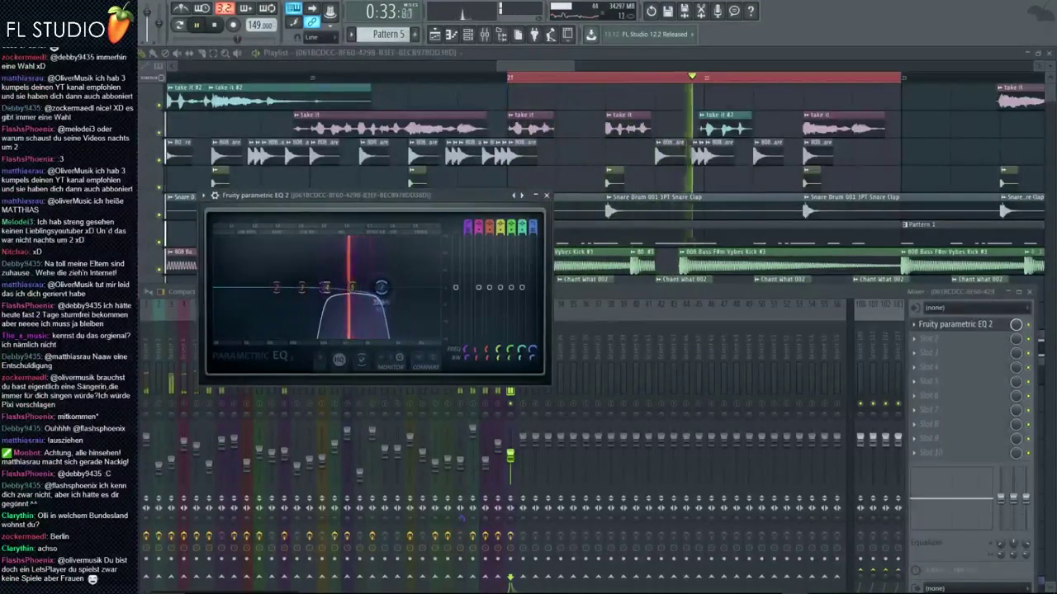
key("space")
- Insert Fruity Reeverb 2 in the seventh effect slot of mixer track 30 and raise the track's volume slightly during playback
key("F8")
left_click(903, 428)
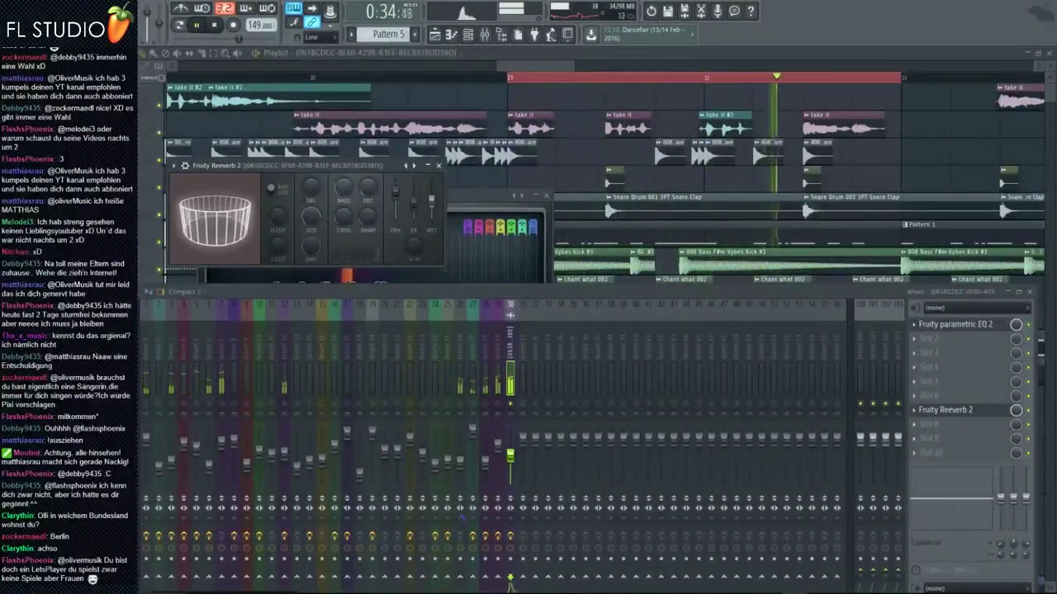
key("space")
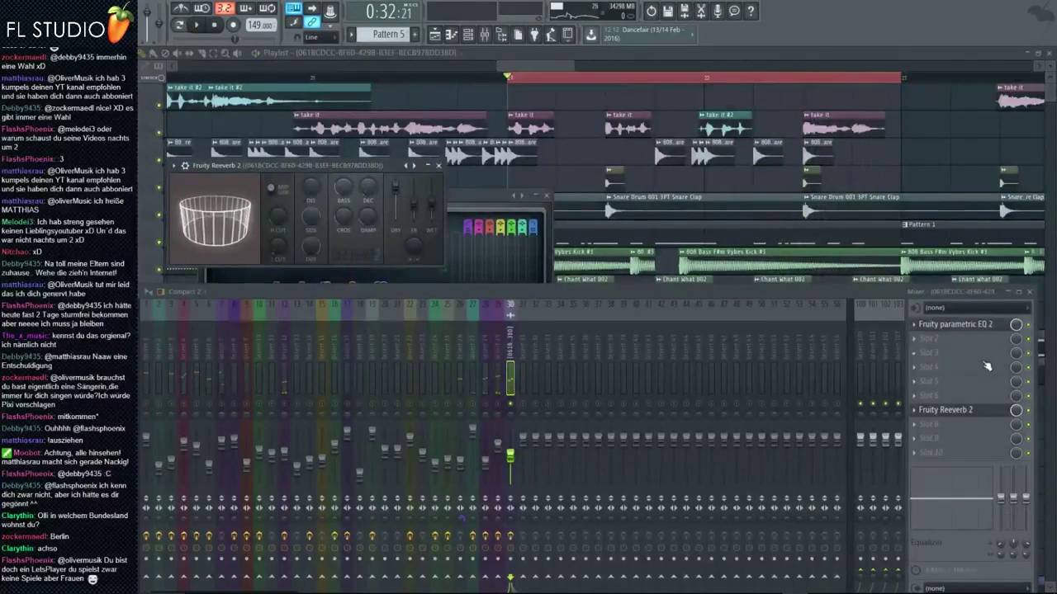
left_click_drag(512, 455, 512, 449)
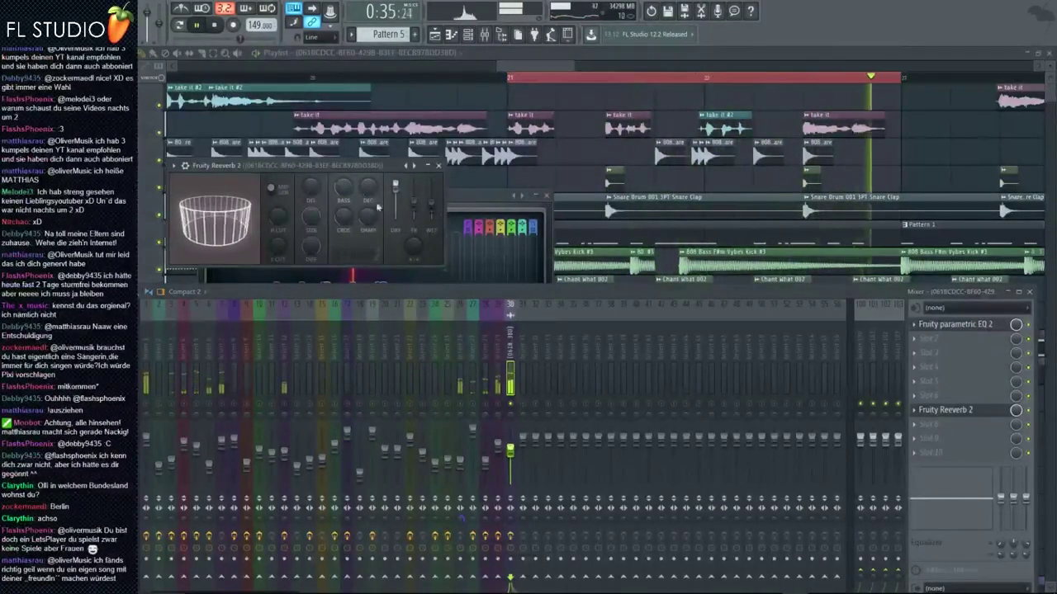
key("space")
left_click(325, 222)
- Move the parametric EQ's last band higher in frequency and level, then play the passage with the mixer shown
left_click(970, 326)
key("space")
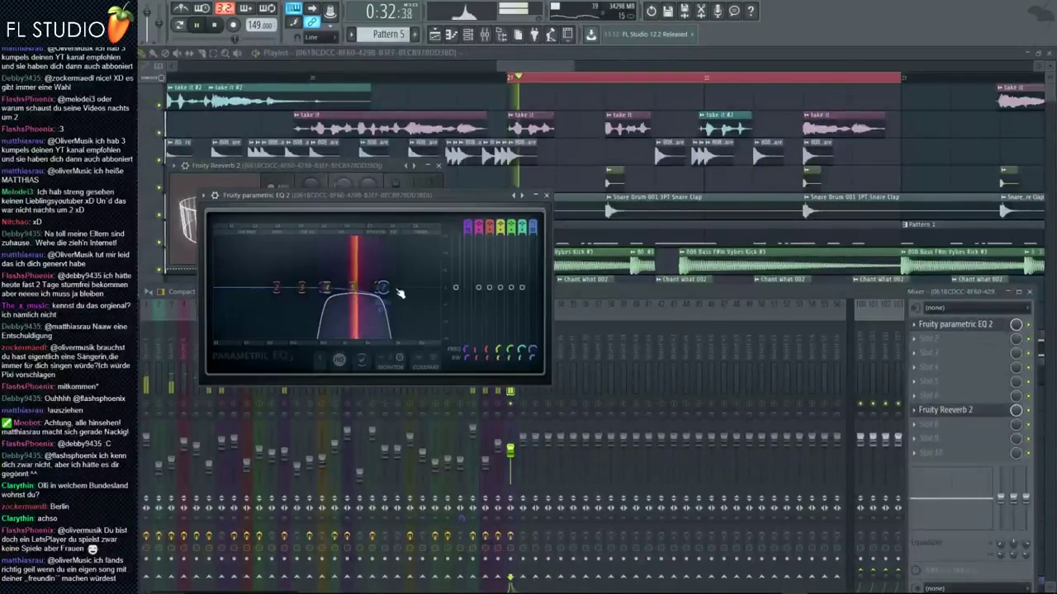
mouse_move(385, 278)
left_mouse_down()
mouse_move(408, 259)
mouse_move(402, 272)
left_mouse_up()
key("space")
left_click(563, 406)
key("space")
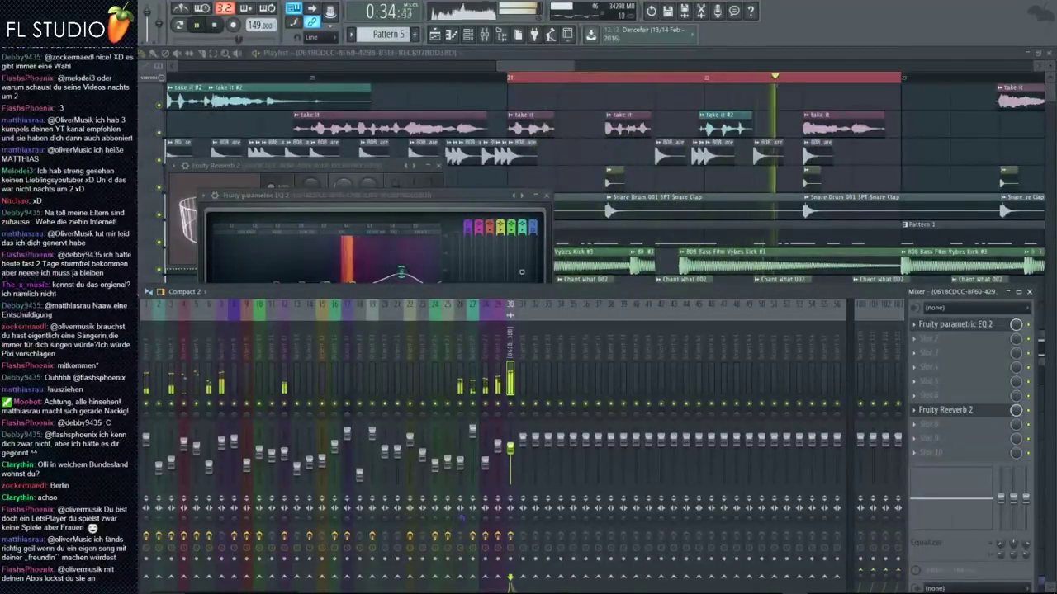
key("space")
- Open the Fruity Reeverb 2 editor and listen to the passage with the reverb
left_click(950, 411)
left_click(951, 411)
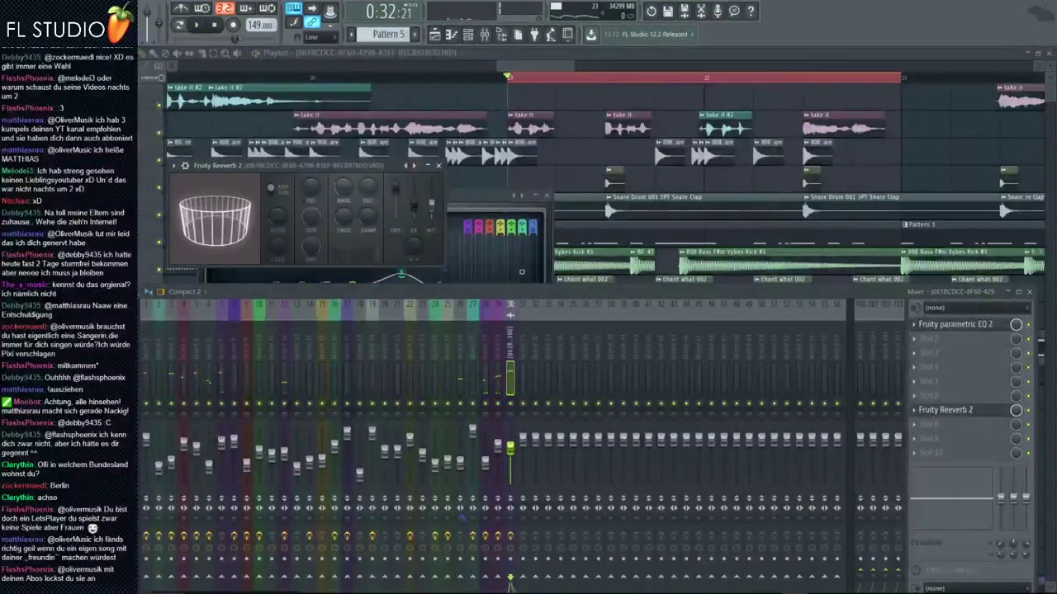
key("space")
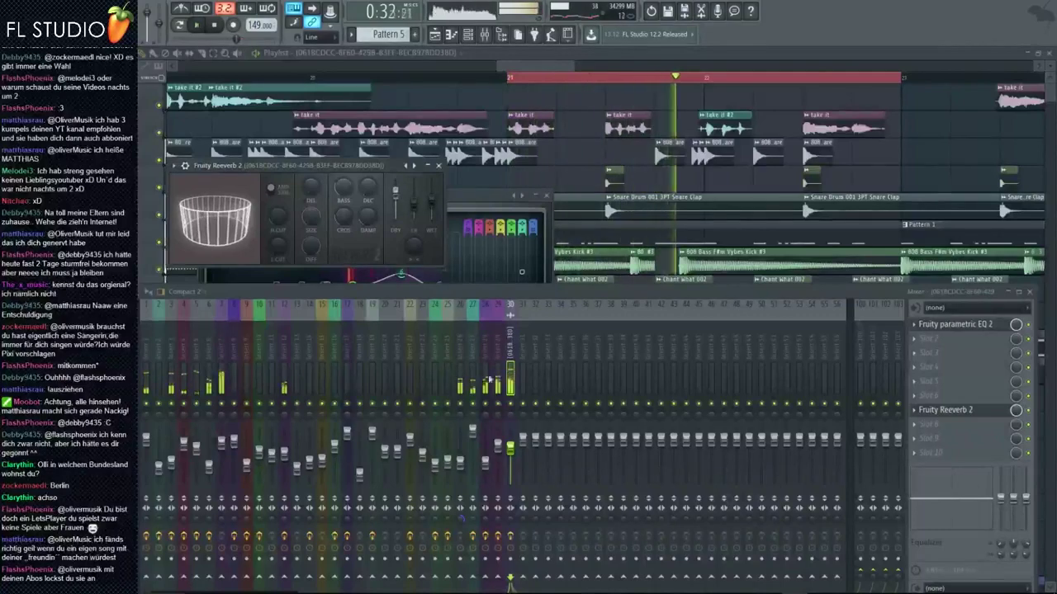
- Insert Pitcher in the fourth effect slot of mixer track 30 and move its editor clear of the other windows
key("F8")
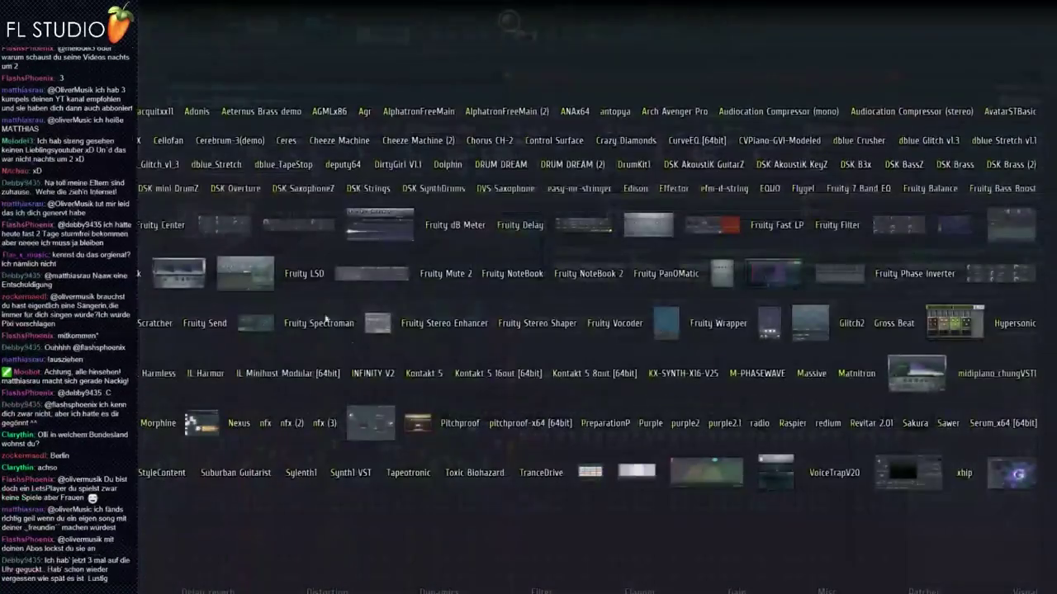
left_click_drag(426, 423, 936, 369)
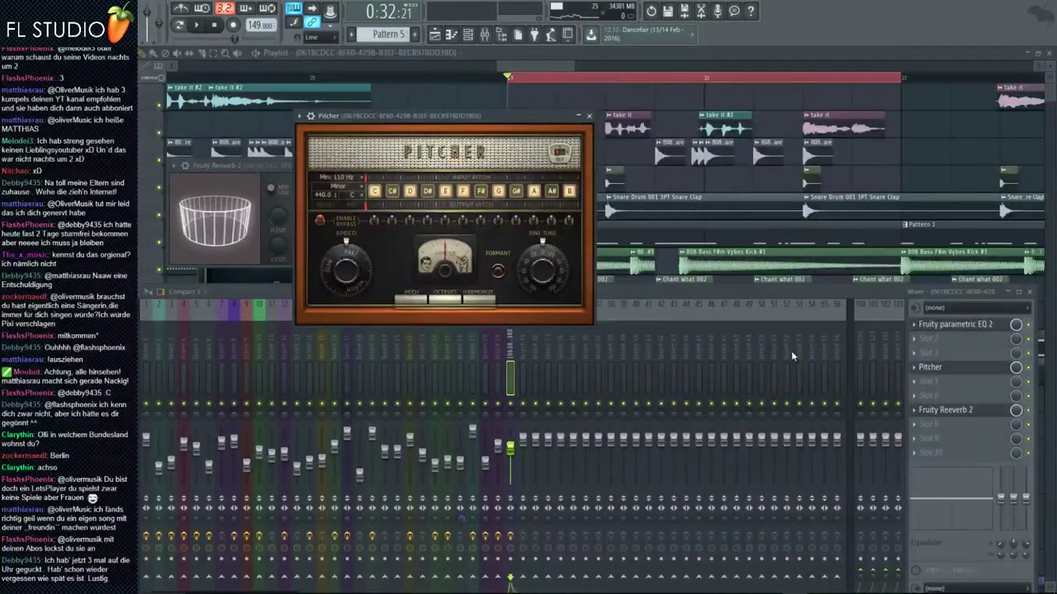
left_click_drag(517, 133, 642, 133)
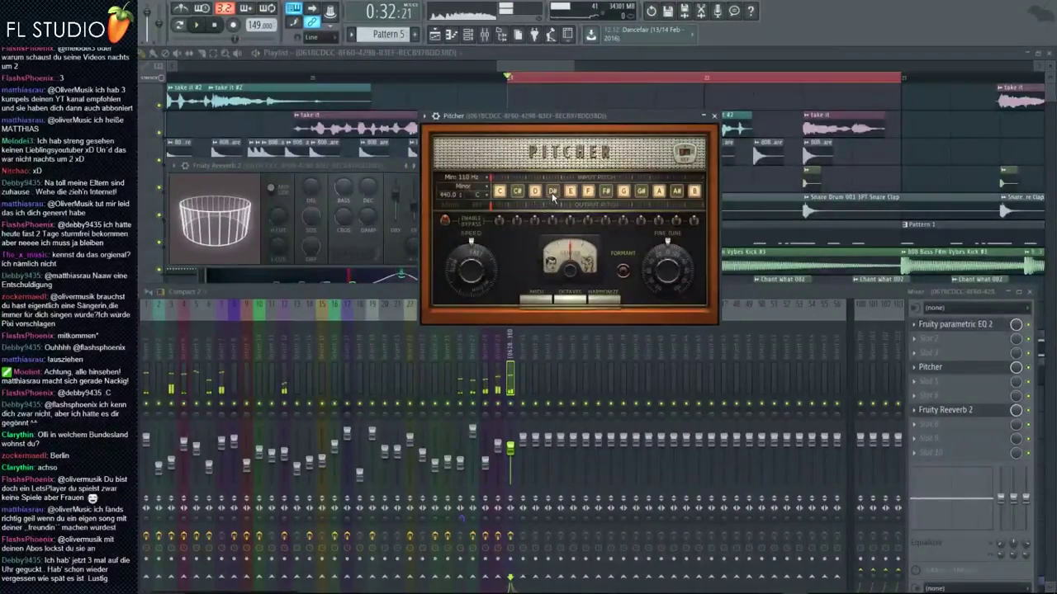
- Disable the notes C#, D#, F#, G# and A# in Pitcher while the passage plays
key("space")
left_click(518, 193)
left_click(552, 193)
left_click(606, 195)
left_click(641, 194)
left_click(676, 194)
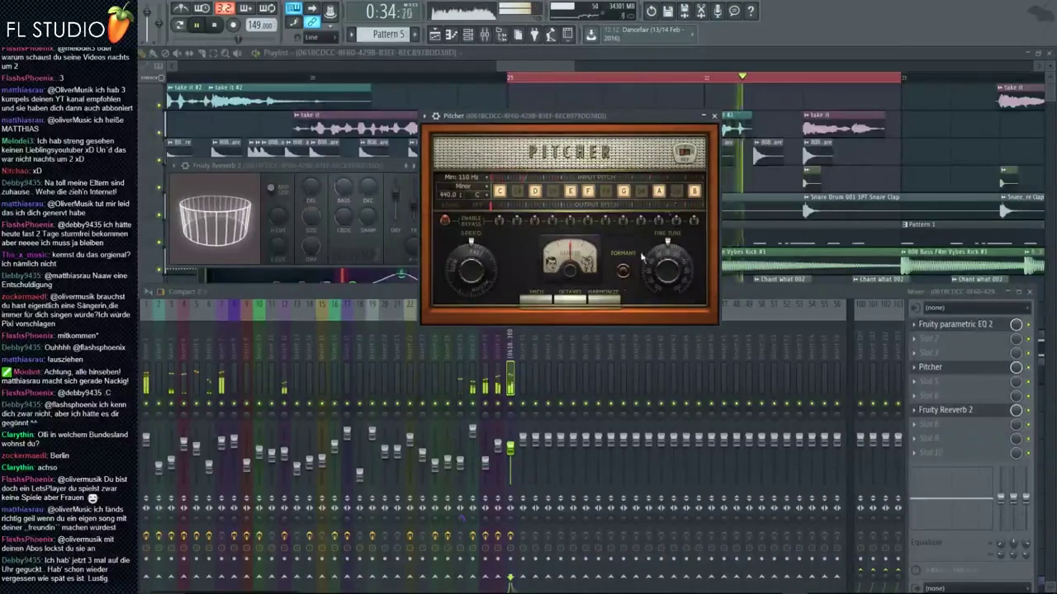
- Stop playback and remove Pitcher from the fourth effect slot of mixer track 30
key("space")
left_click(926, 369)
left_click(914, 369)
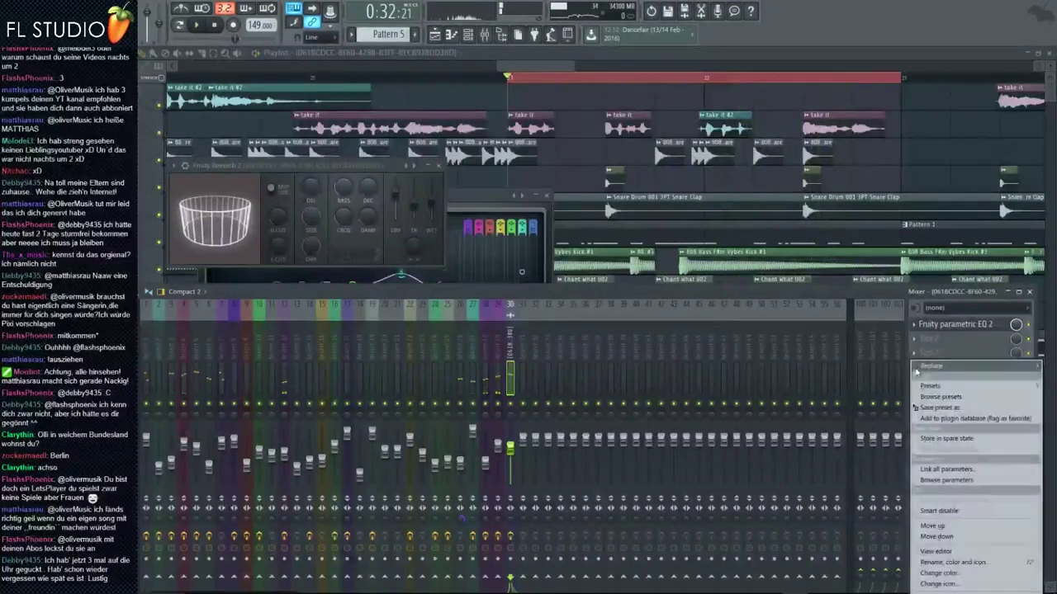
mouse_move(918, 368)
left_click(568, 31)
- Mute the playlist track that holds the recorded clip
left_click(617, 186)
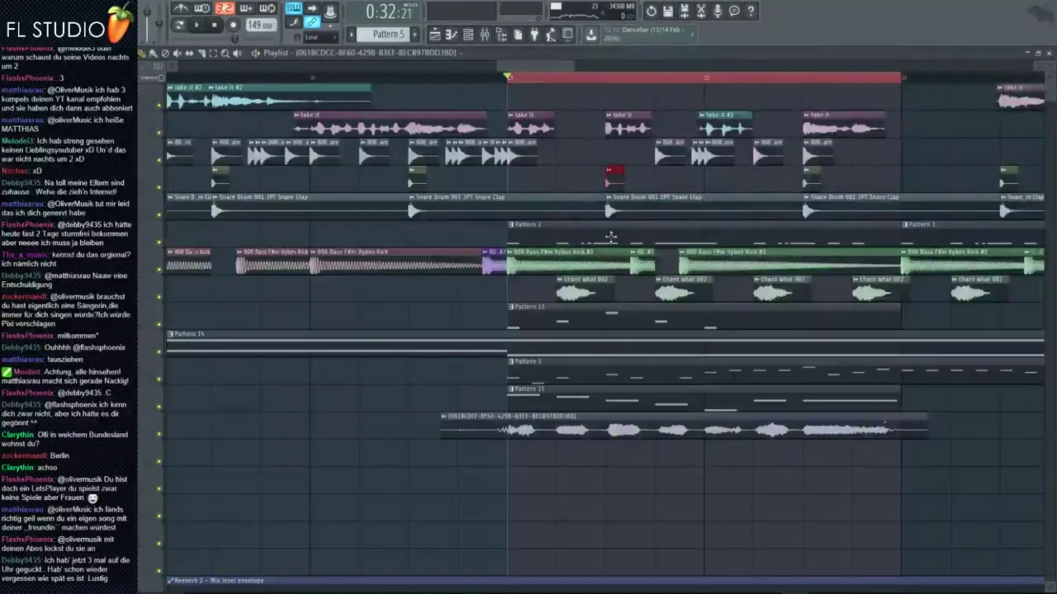
left_click(160, 435)
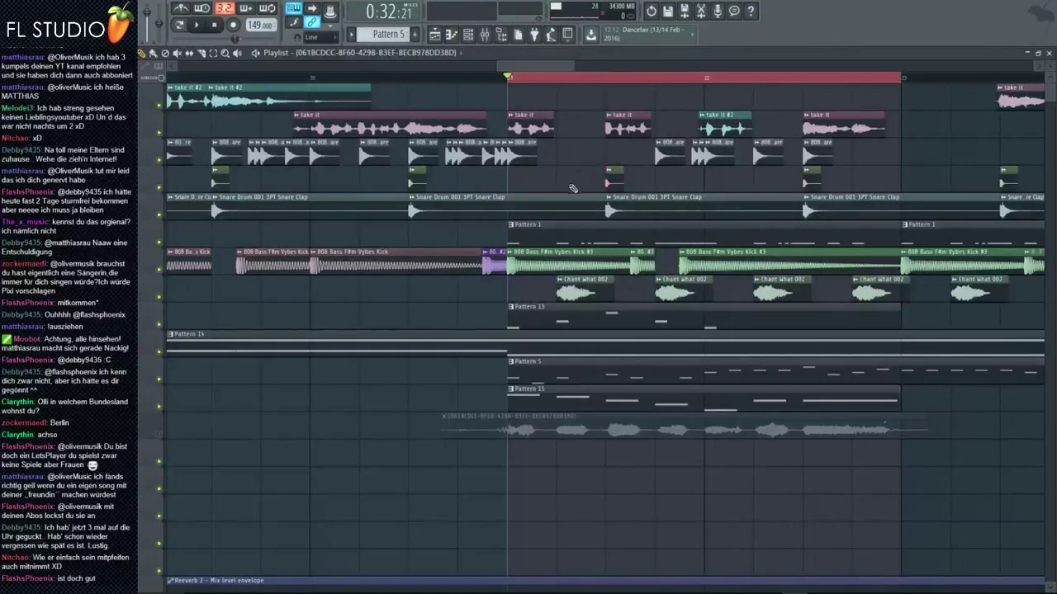
scroll(571, 188, "down", 3)
scroll(569, 189, "down", 3)
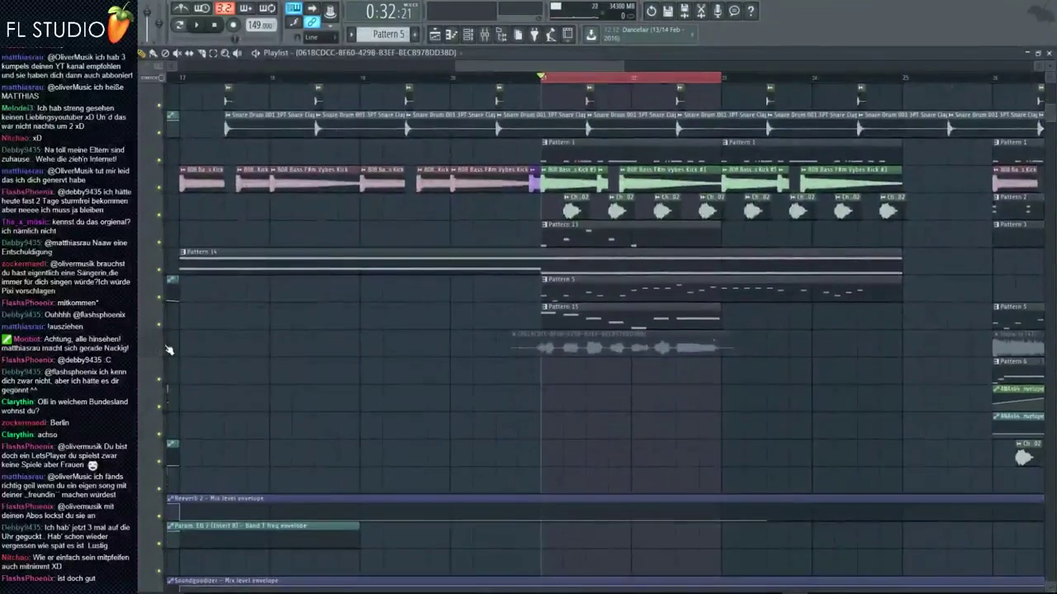
- Insert Fruity WaveShaper in the ninth effect slot of mixer track 30 and bend its lower curve upward during playback
left_click(484, 34)
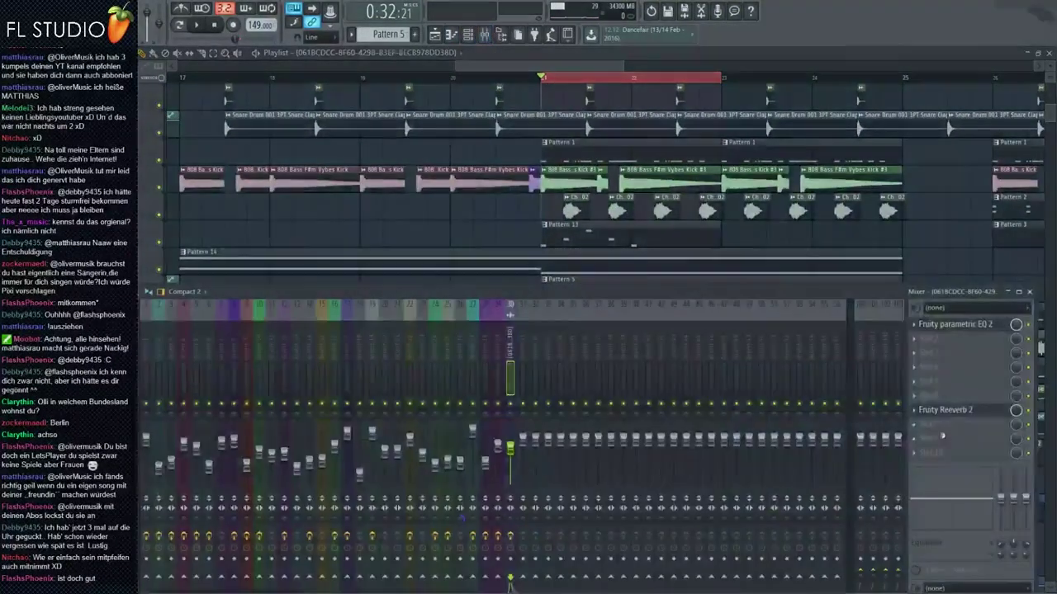
left_click(942, 436)
left_click(903, 449)
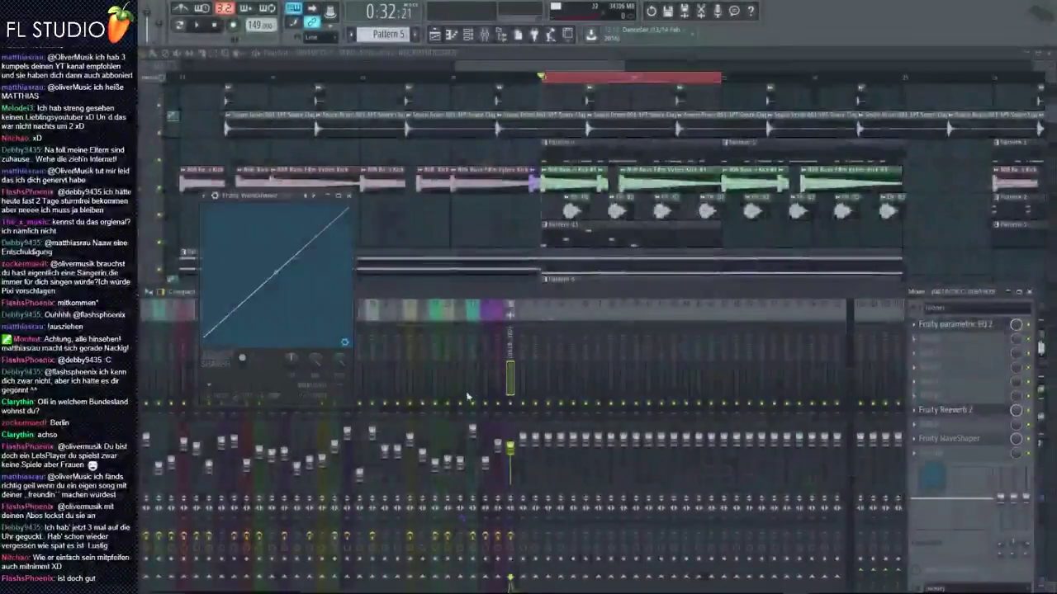
key("space")
right_click(257, 304)
left_click_drag(257, 303, 229, 299)
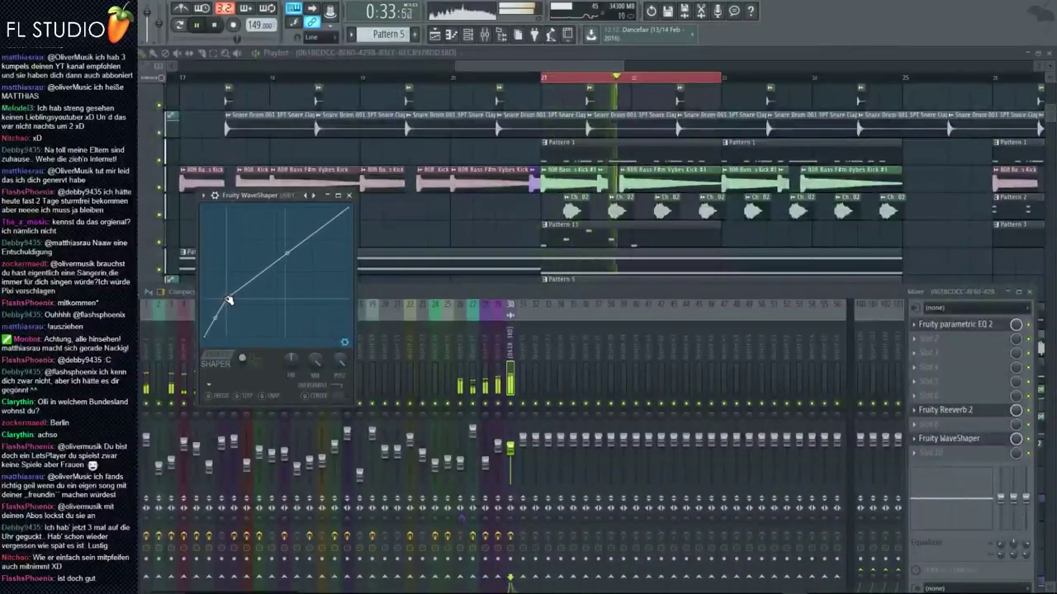
key("space")
- Try a second Fruity WaveShaper in the second effect slot of mixer track 30
left_click(925, 432)
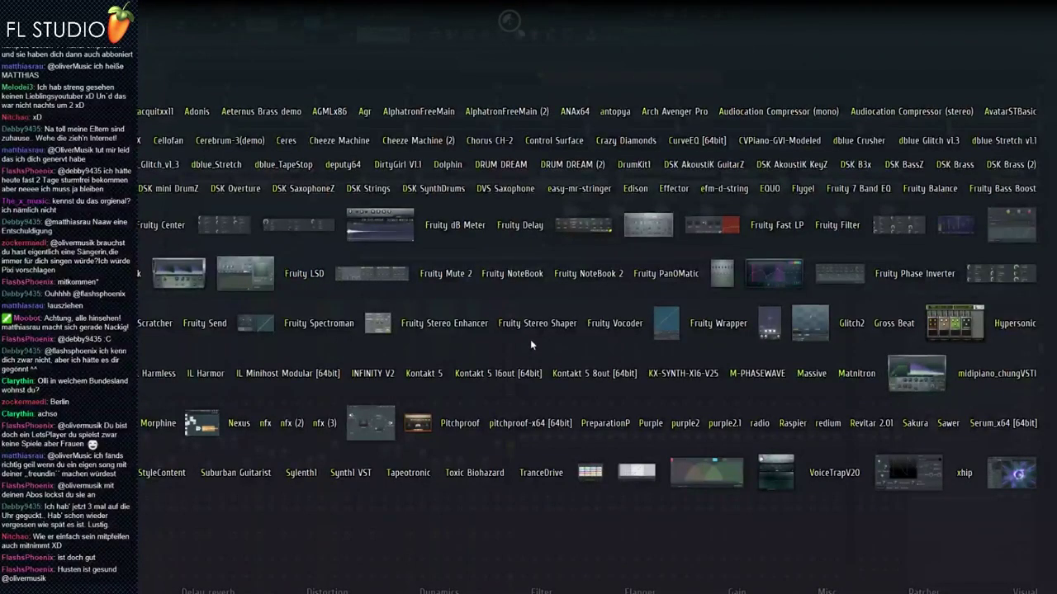
left_click(212, 295)
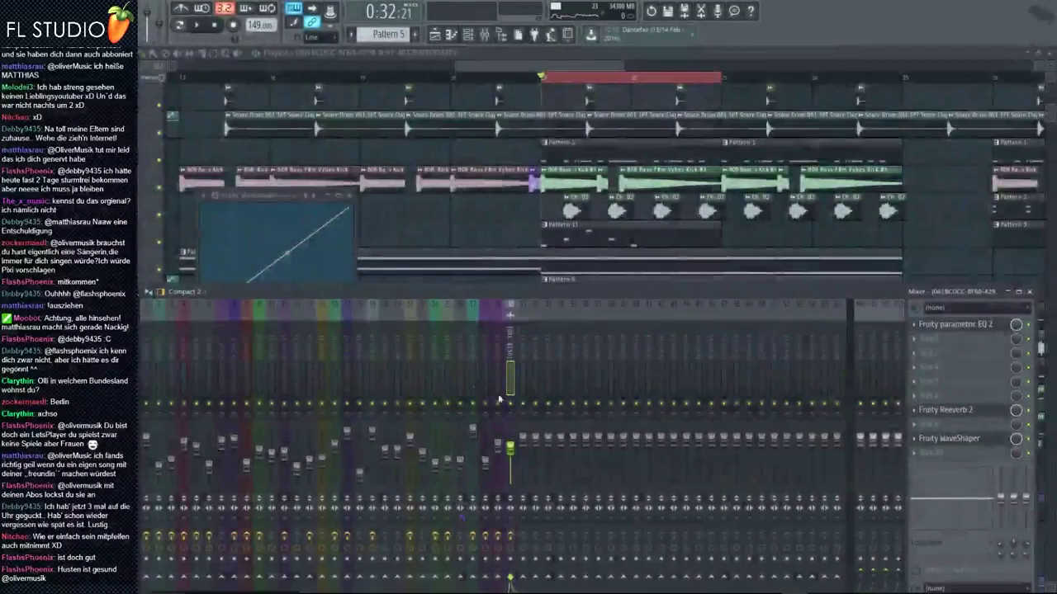
left_click(916, 440)
mouse_move(920, 363)
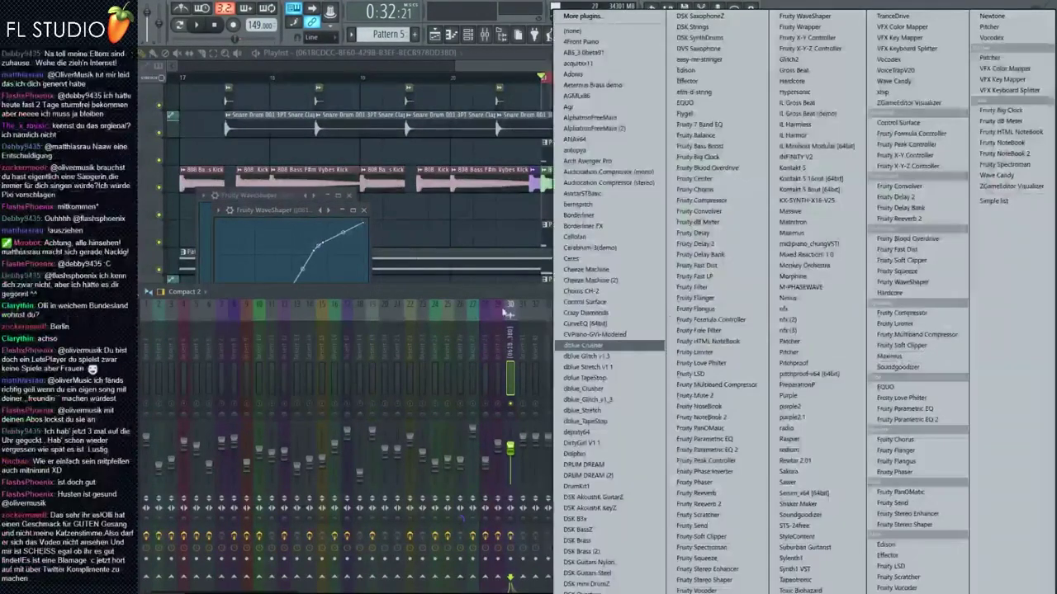
left_click(503, 312)
- Arrange the two WaveShaper editors side by side to compare their curves and show the channel rack
left_click_drag(293, 209, 452, 218)
left_click_drag(288, 198, 271, 203)
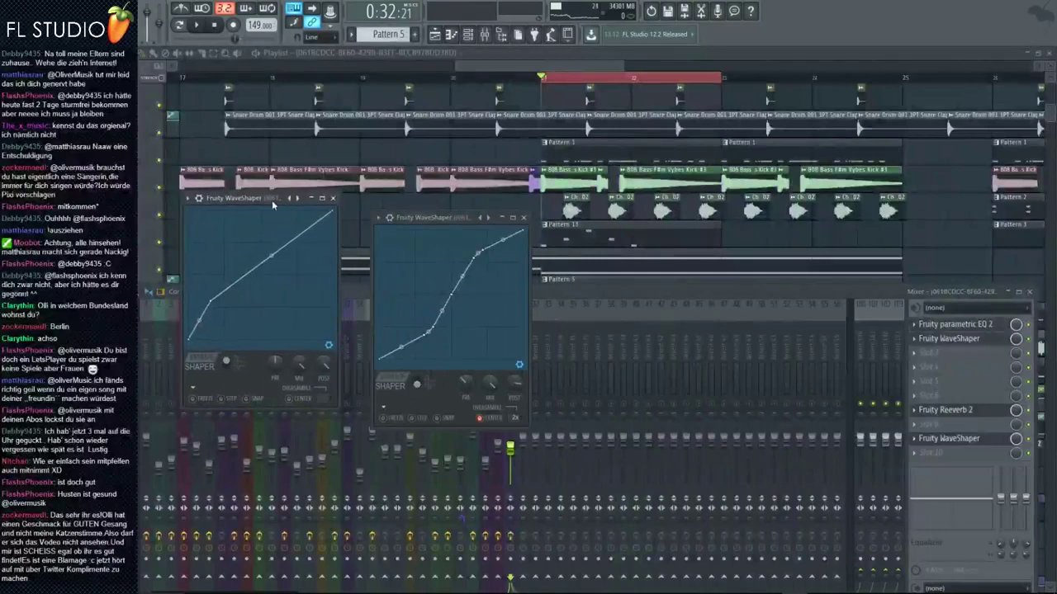
left_click(467, 36)
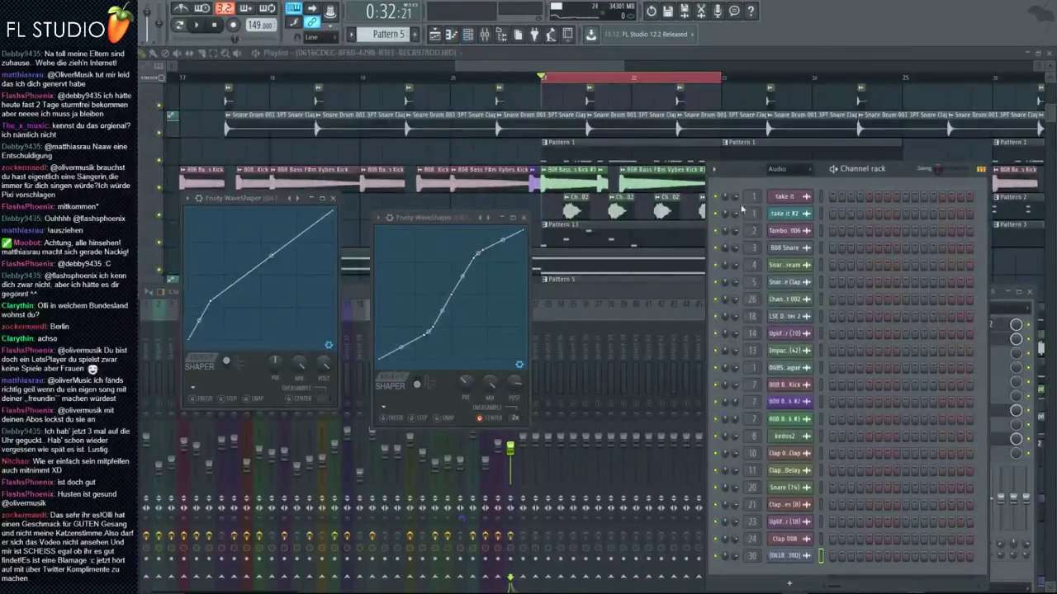
left_click(785, 169)
left_click_drag(427, 218, 395, 224)
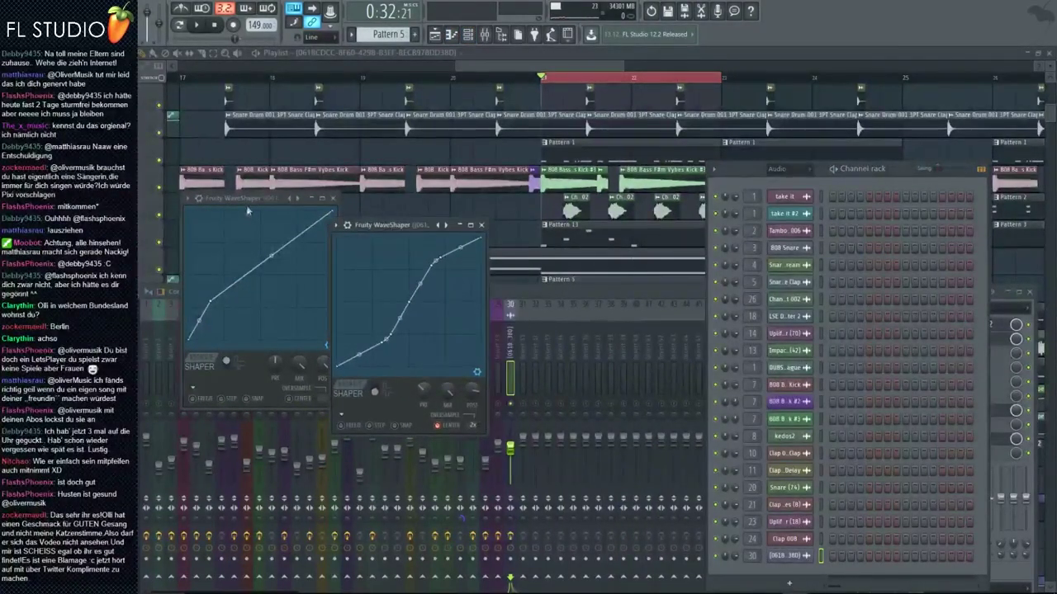
- Remove both Fruity WaveShapers from the ninth and second effect slots of mixer track 30
left_click(904, 437)
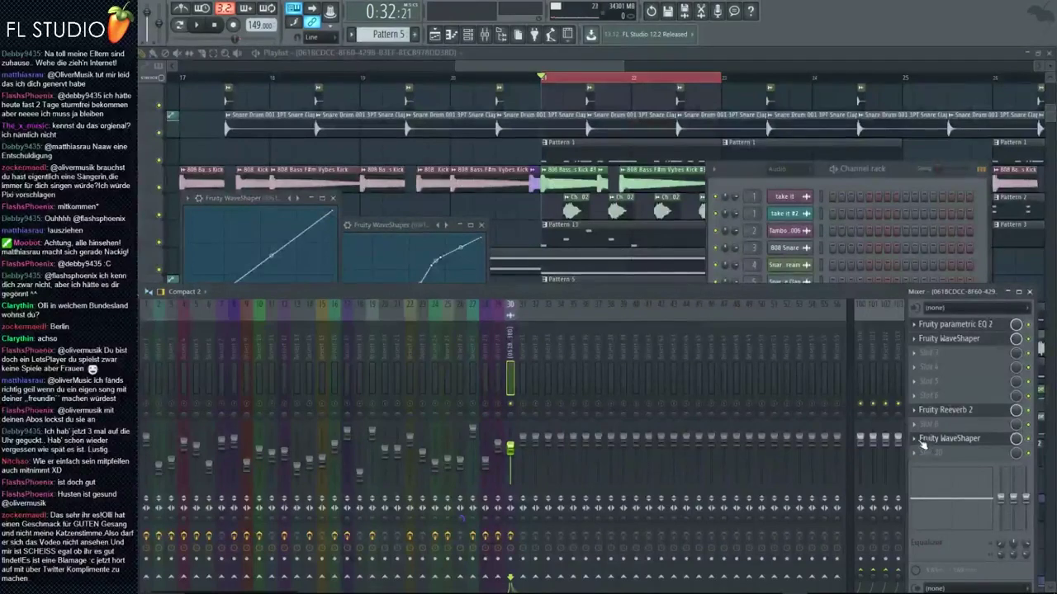
left_click(916, 439)
mouse_move(933, 367)
left_click(601, 32)
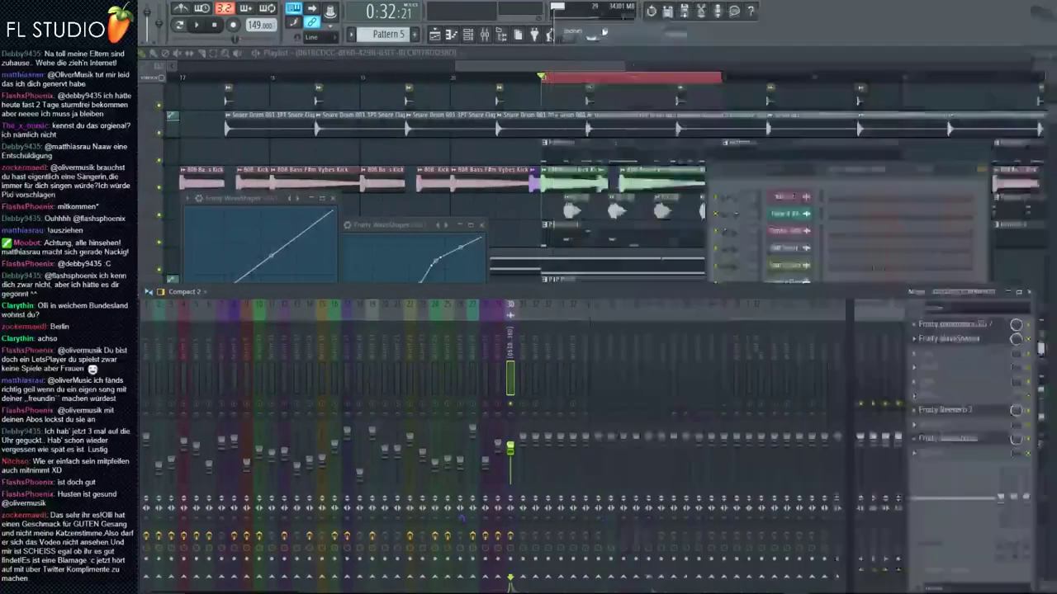
left_click(929, 338)
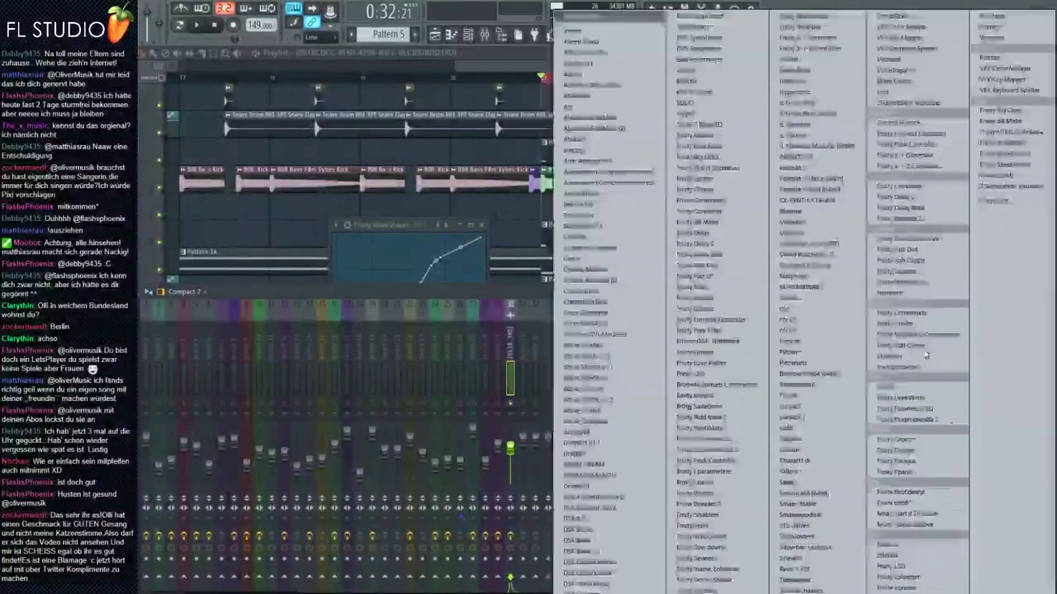
left_click(583, 31)
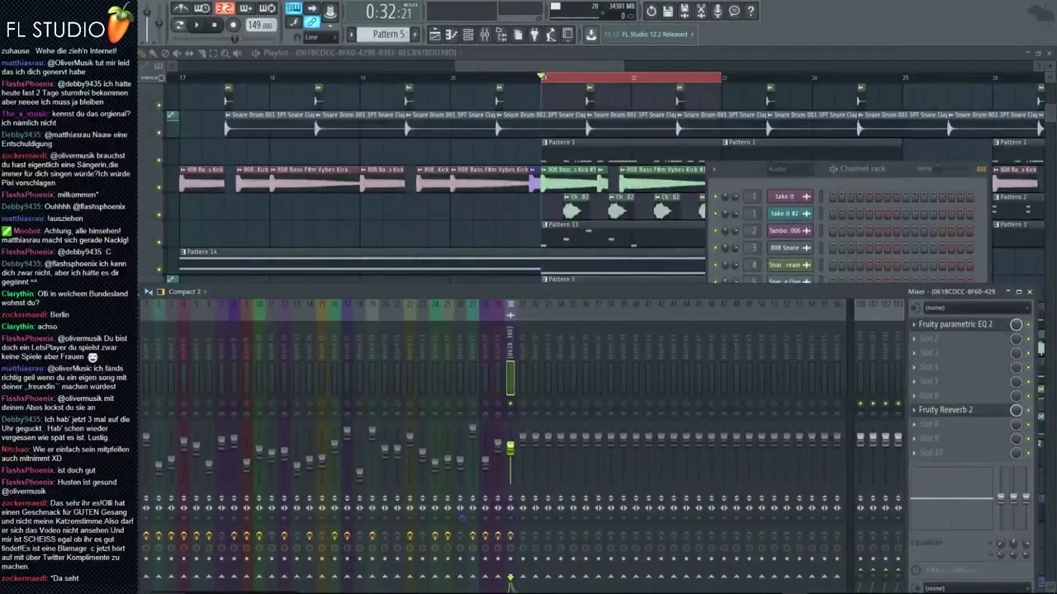
- Insert INFINITY V2 in the fifth effect slot of mixer track 30 and play the passage to hear the compressor
left_click_drag(83, 474, 941, 380)
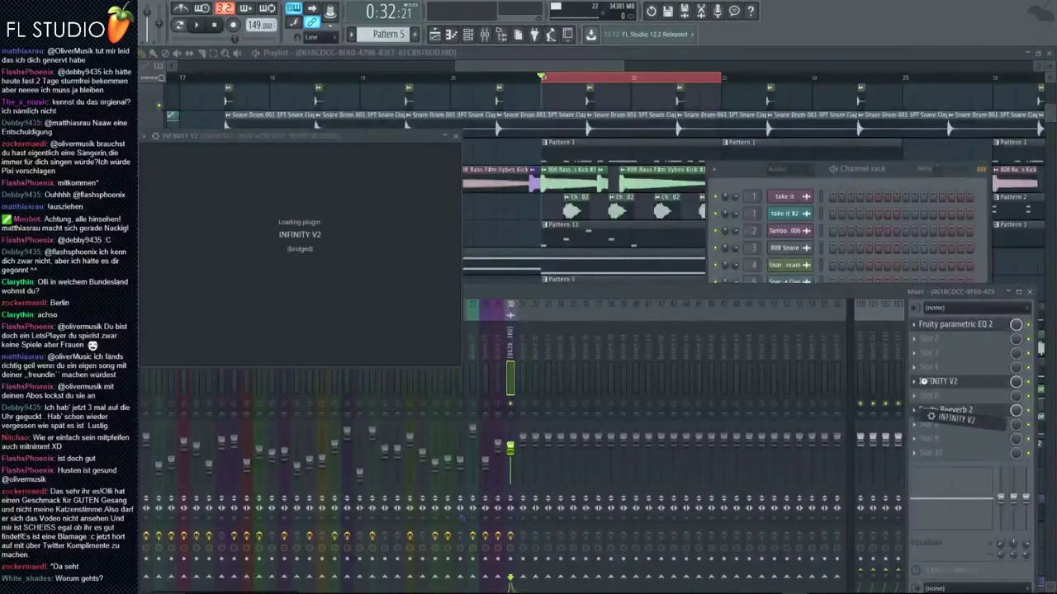
key("space")
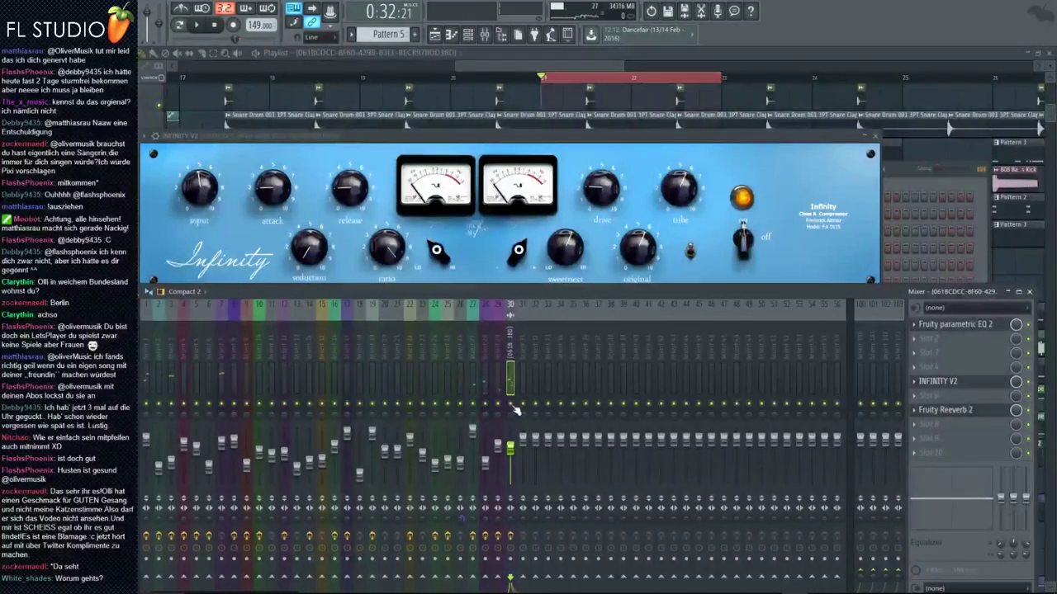
key("space")
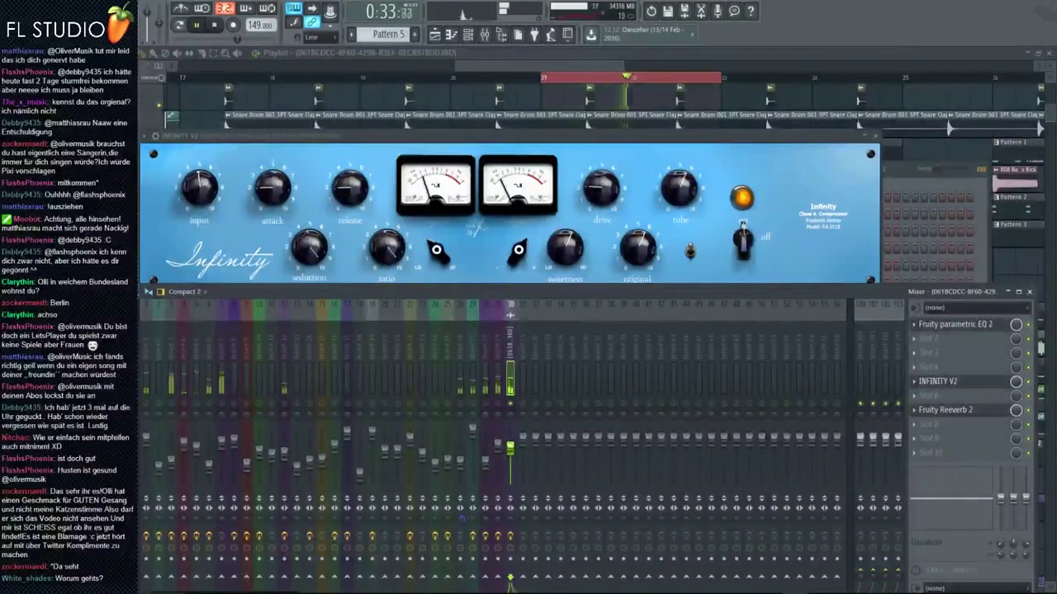
key("space")
- Return to the playlist at the recorded clip and solo its track
left_click(640, 101)
scroll(627, 297, "up", 3)
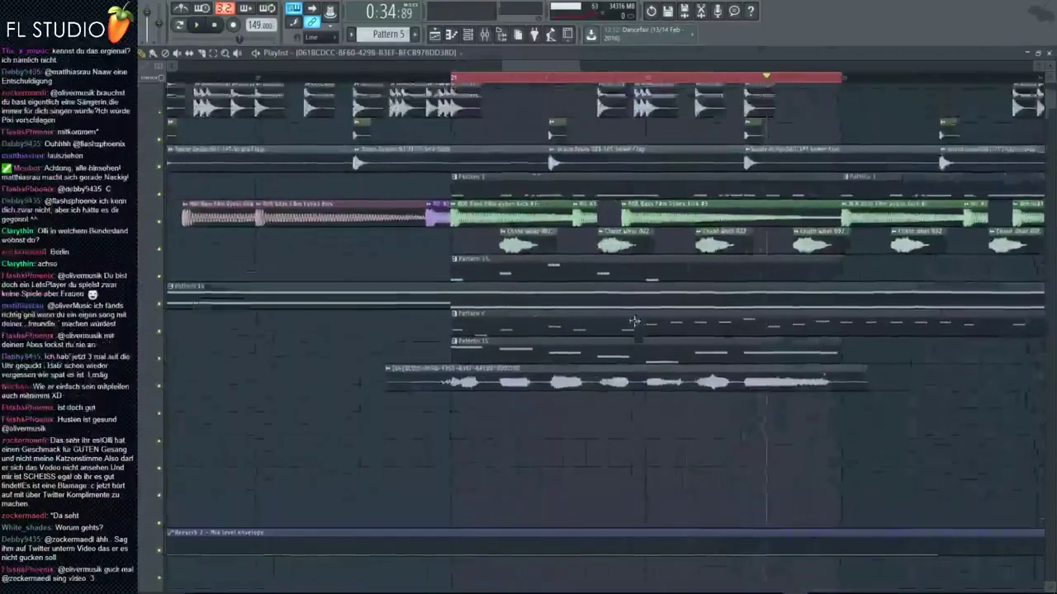
scroll(633, 321, "down", 2)
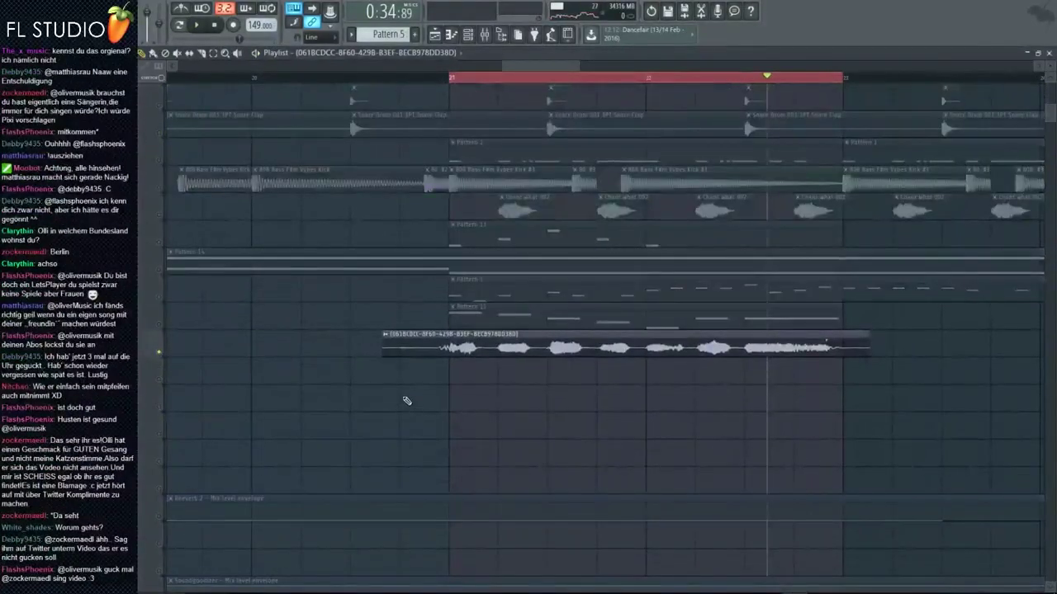
- Play the soloed take with the mixer shown and open the INFINITY V2 compressor on mixer track 30
key("space")
key("F9")
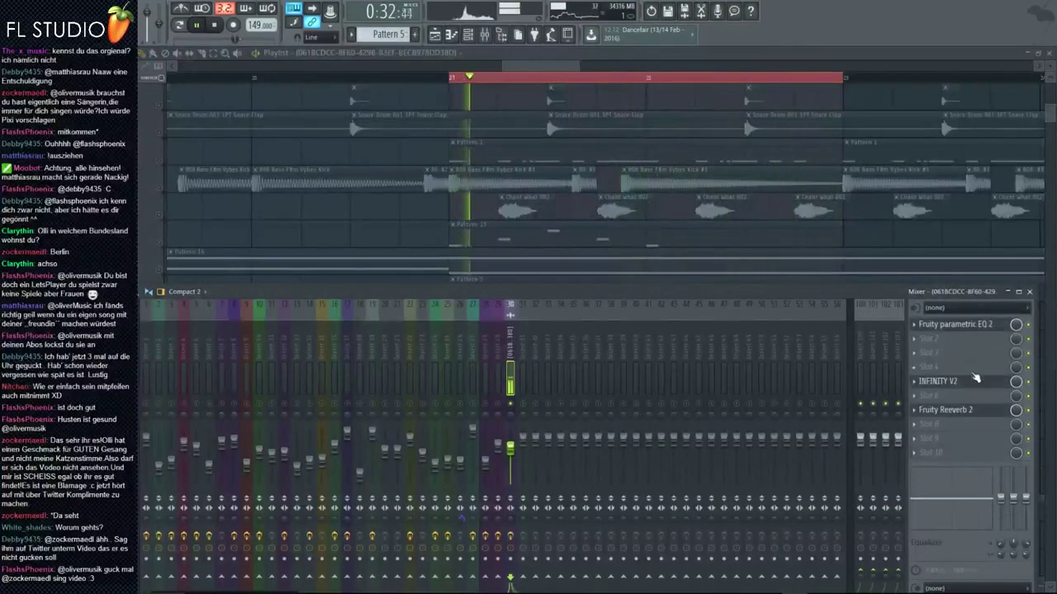
key("space")
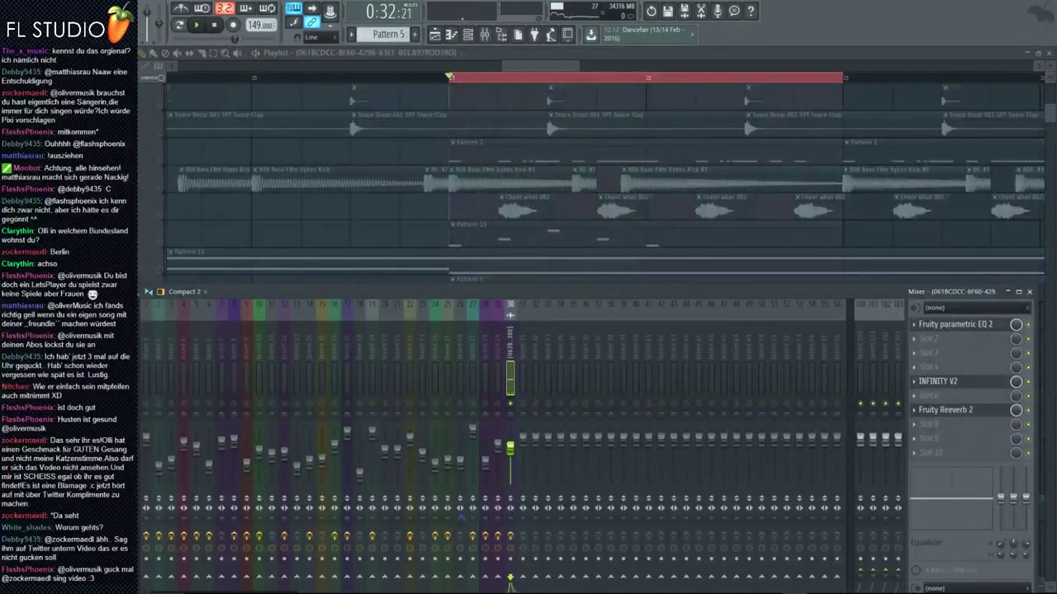
key("space")
left_click(938, 382)
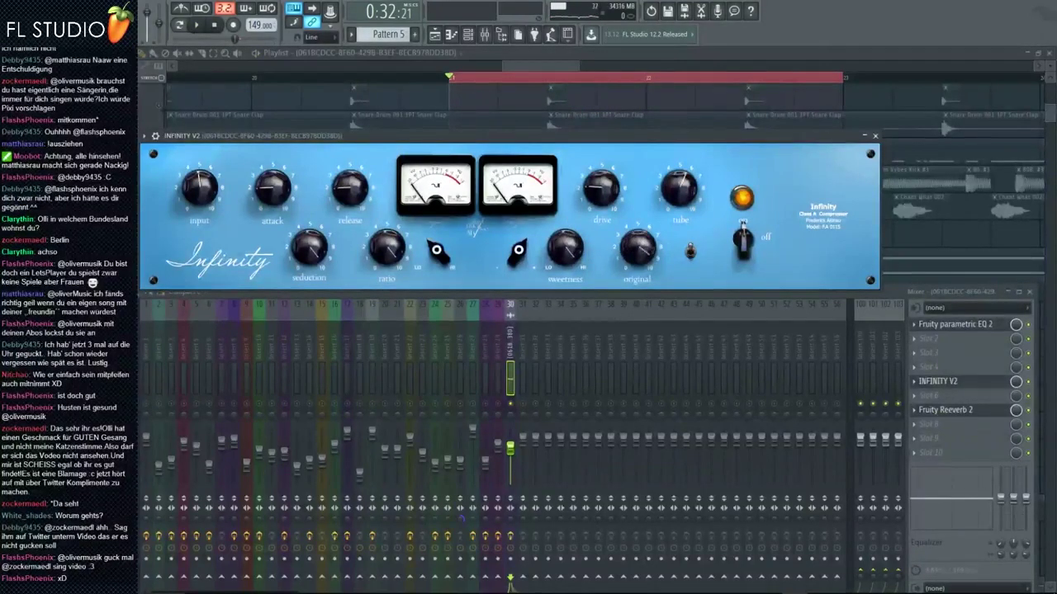
- Position the INFINITY V2 editor clear of the effect slots and audition the compressed take
left_click_drag(610, 145, 652, 150)
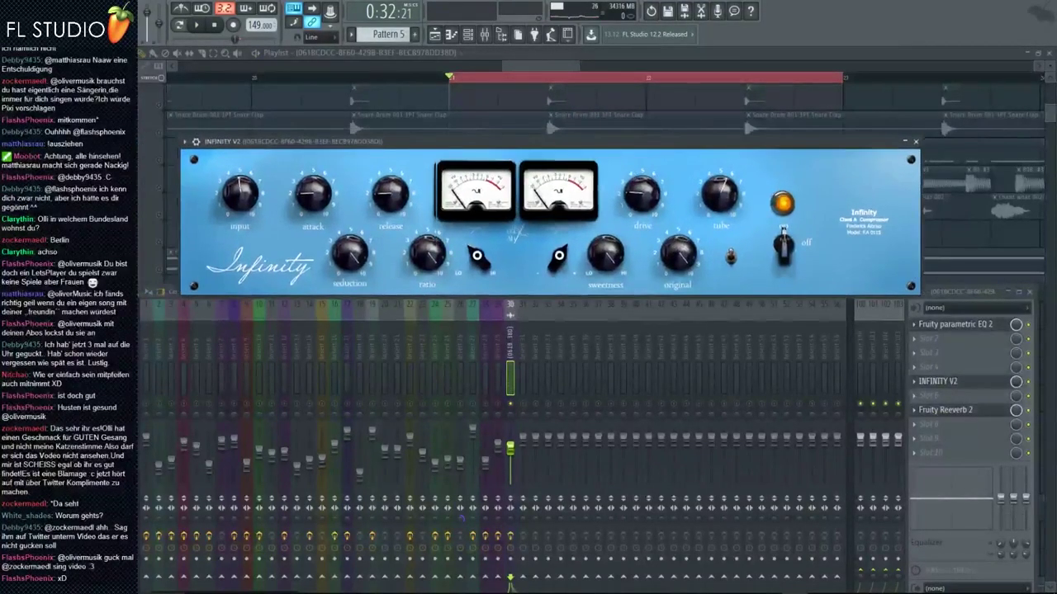
left_click_drag(504, 144, 442, 142)
key("space")
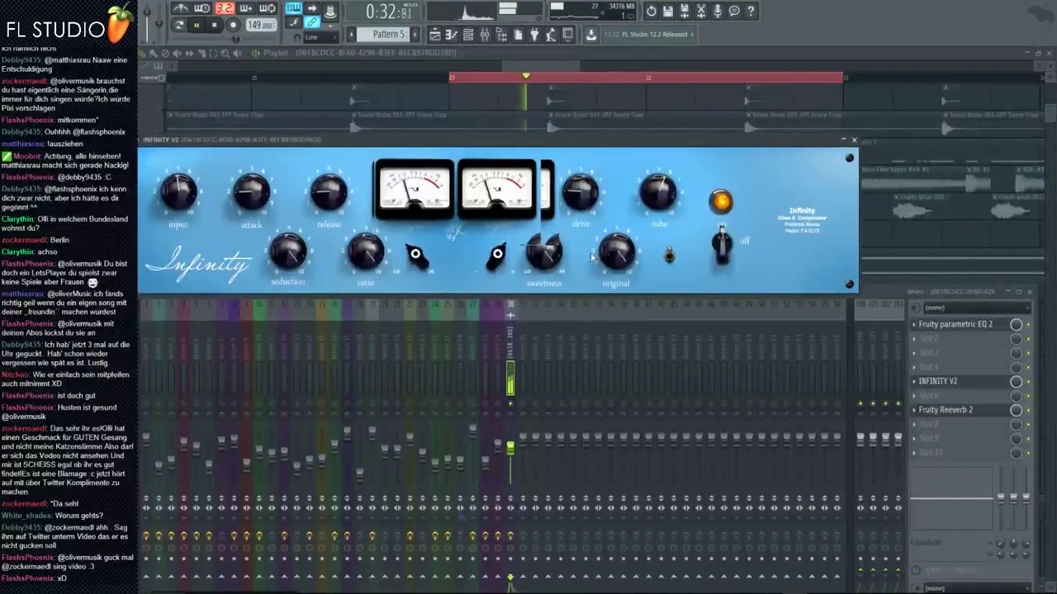
mouse_move(538, 140)
left_mouse_down()
mouse_move(540, 524)
mouse_move(564, 131)
mouse_move(528, 589)
mouse_move(528, 268)
mouse_move(528, 433)
mouse_move(462, 396)
mouse_move(455, 43)
mouse_move(496, 8)
mouse_move(544, 254)
mouse_move(547, 578)
mouse_move(545, 203)
left_mouse_up()
key("space")
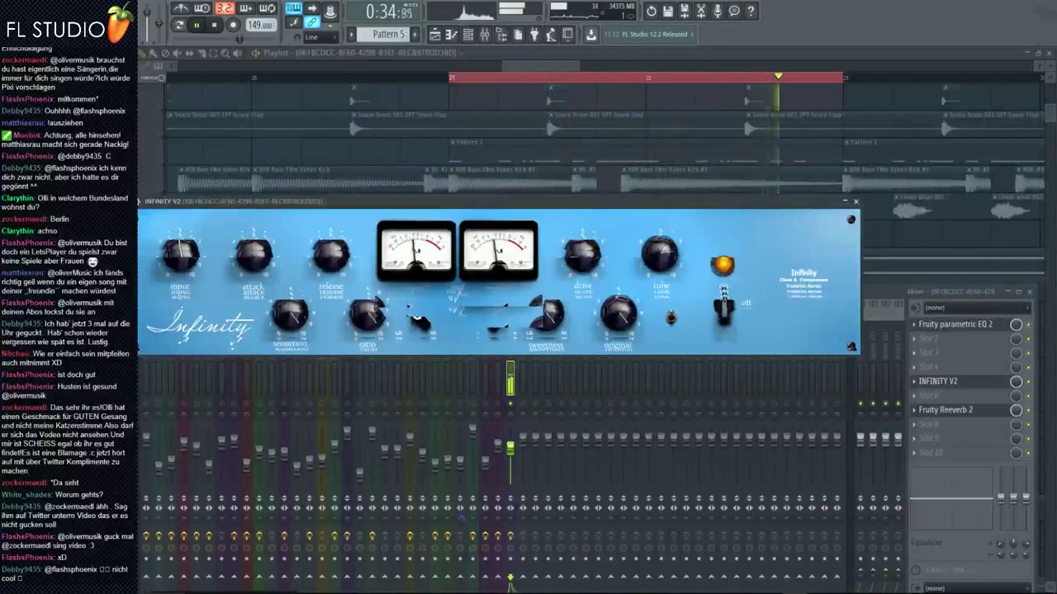
key("space")
left_click_drag(339, 211, 359, 204)
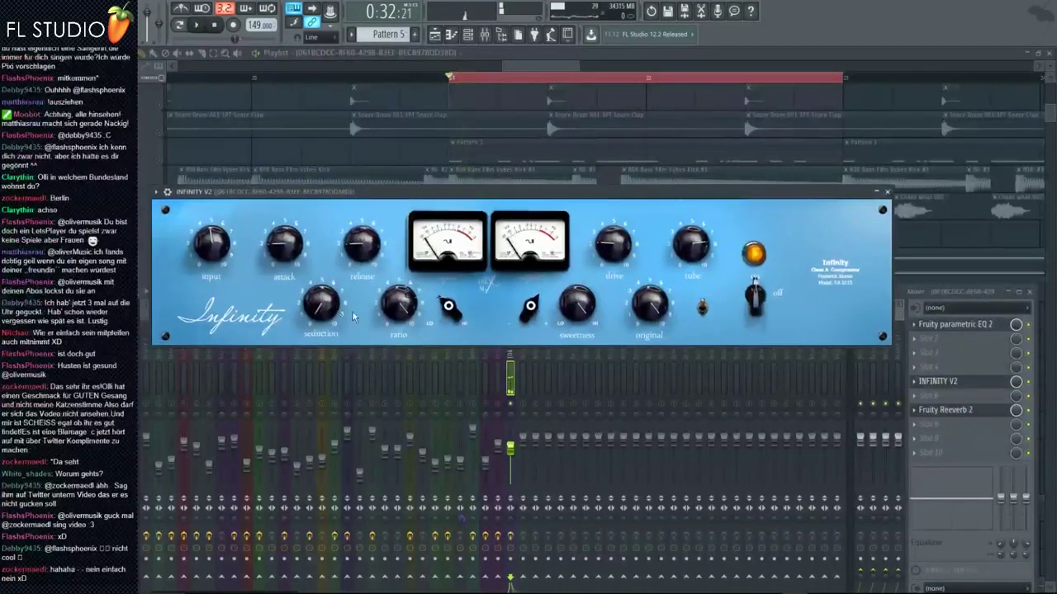
- Lower the high-cut band of Fruity Parametric EQ 2 during playback and readjust mixer track 30's level
left_click_drag(519, 452, 519, 442)
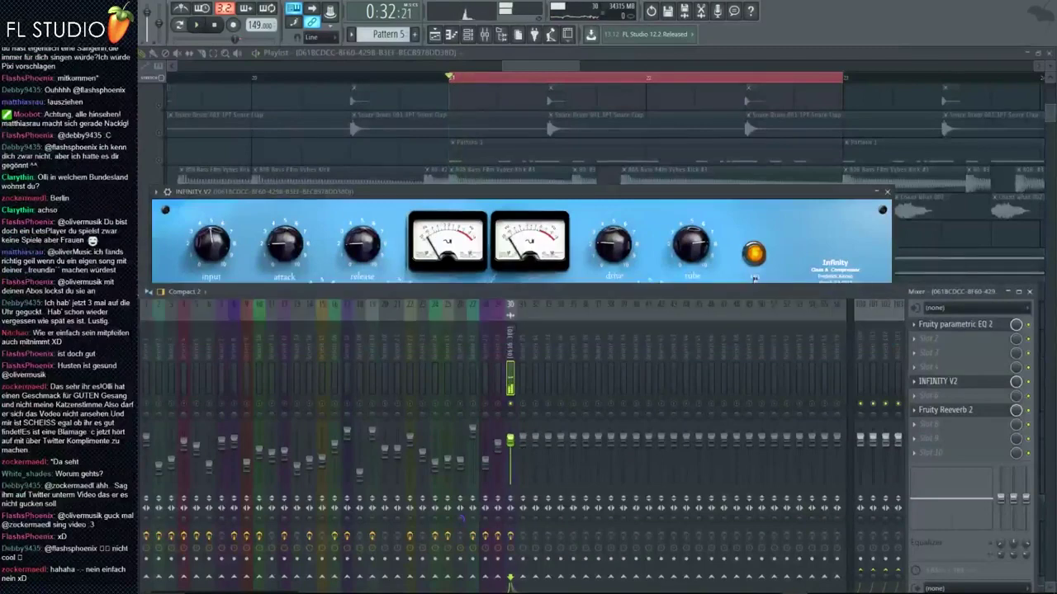
left_click(945, 325)
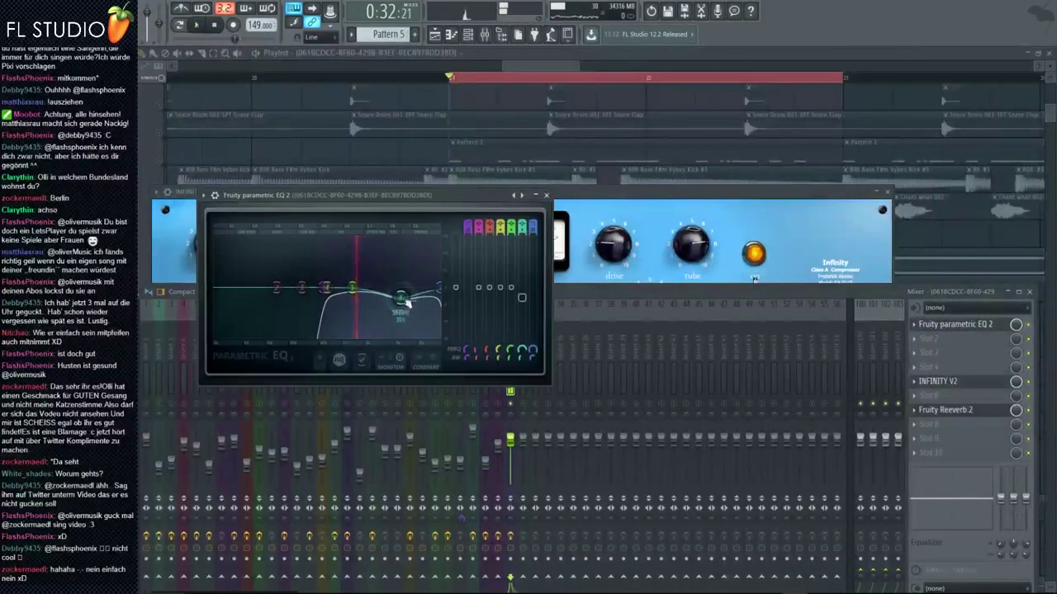
key("space")
left_click_drag(406, 303, 377, 289)
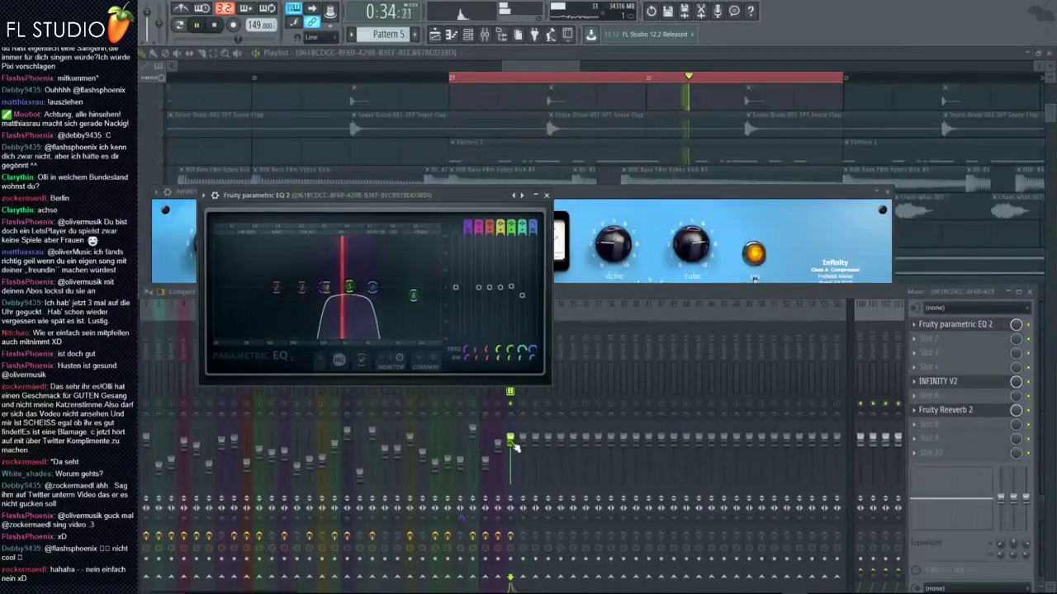
left_click_drag(513, 442, 514, 451)
key("space")
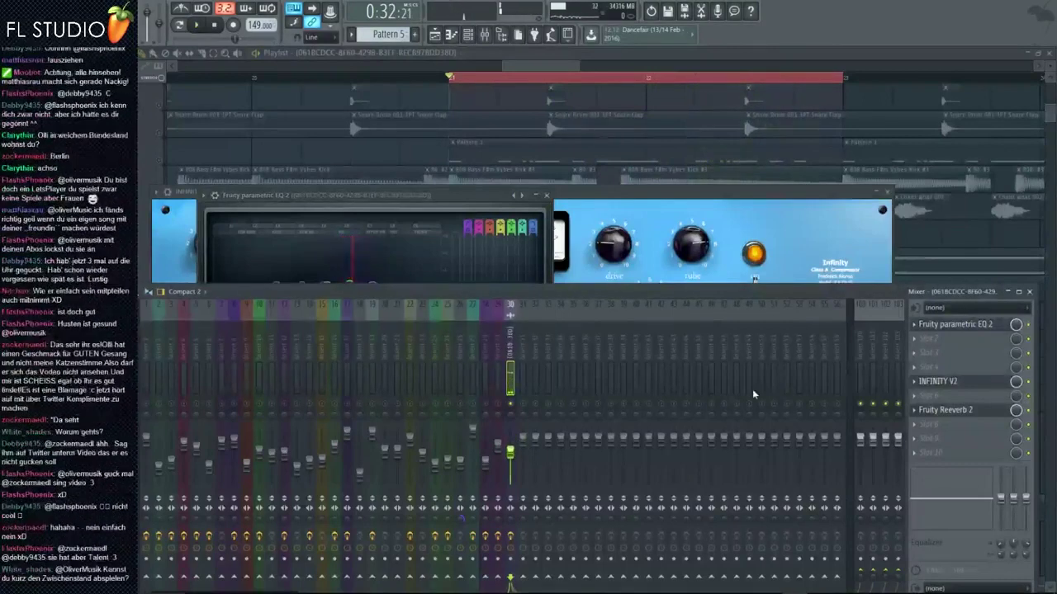
- Narrow the EQ's band-pass curve, boost band 5 and lower mixer track 30's level while the take plays
left_click(498, 252)
key("space")
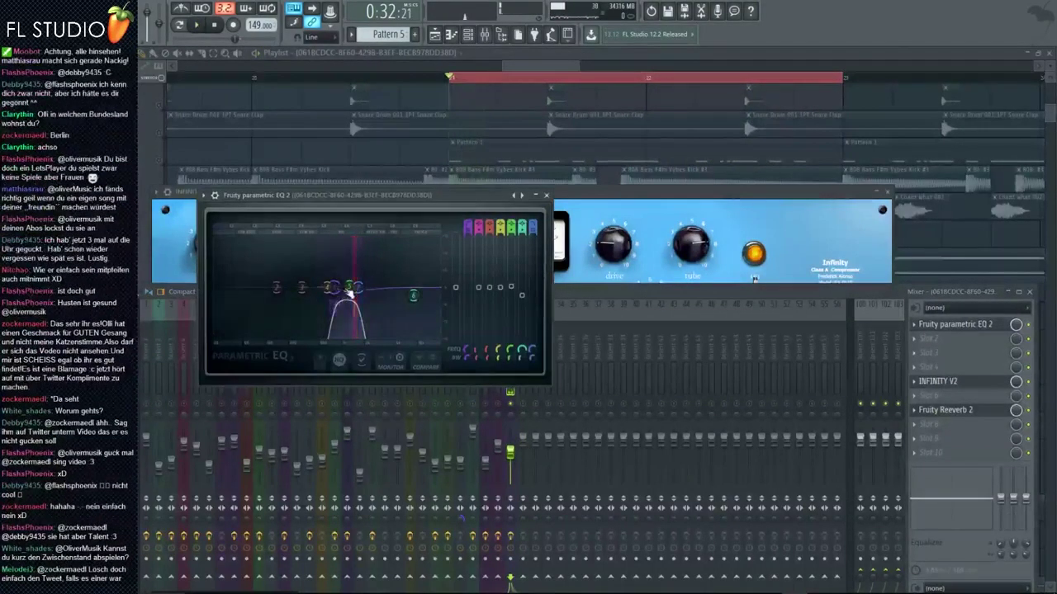
left_click_drag(369, 289, 347, 263)
left_click_drag(510, 452, 510, 464)
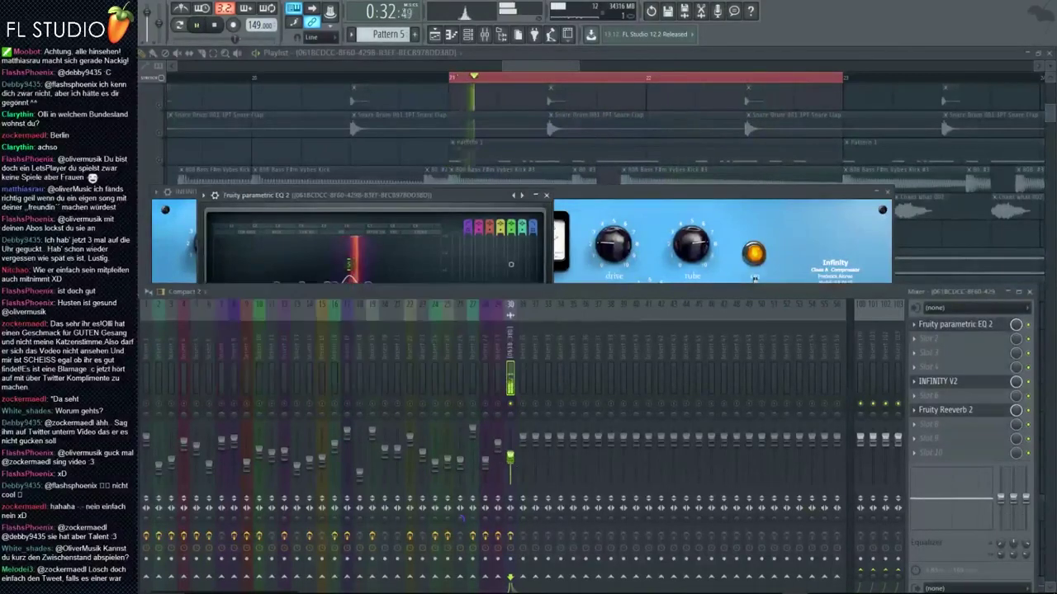
left_click(368, 274)
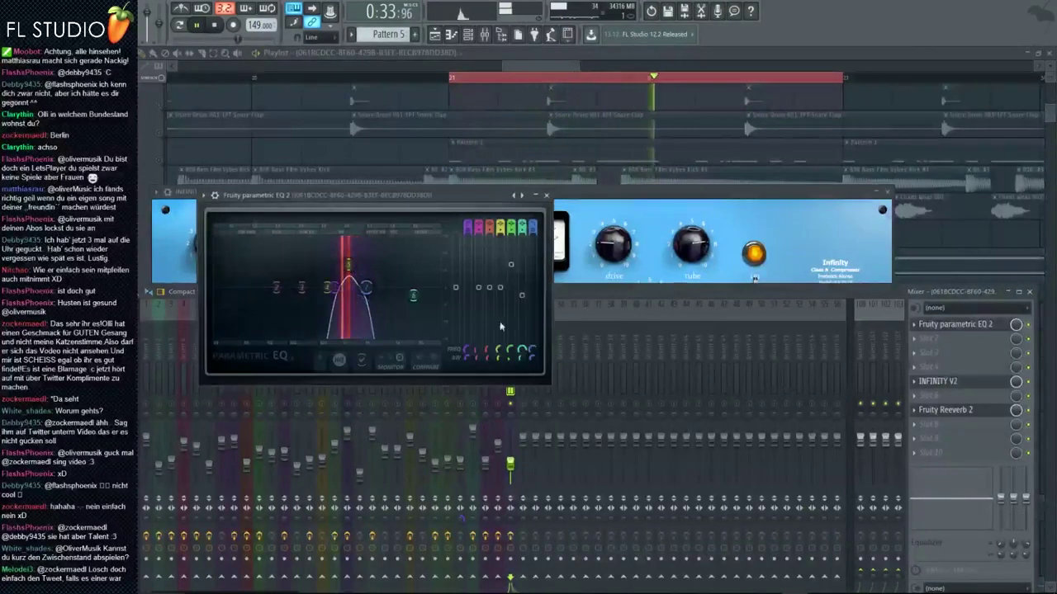
- Reduce the wet level and increase the room size of Fruity Reeverb 2 while the take plays
left_click(966, 410)
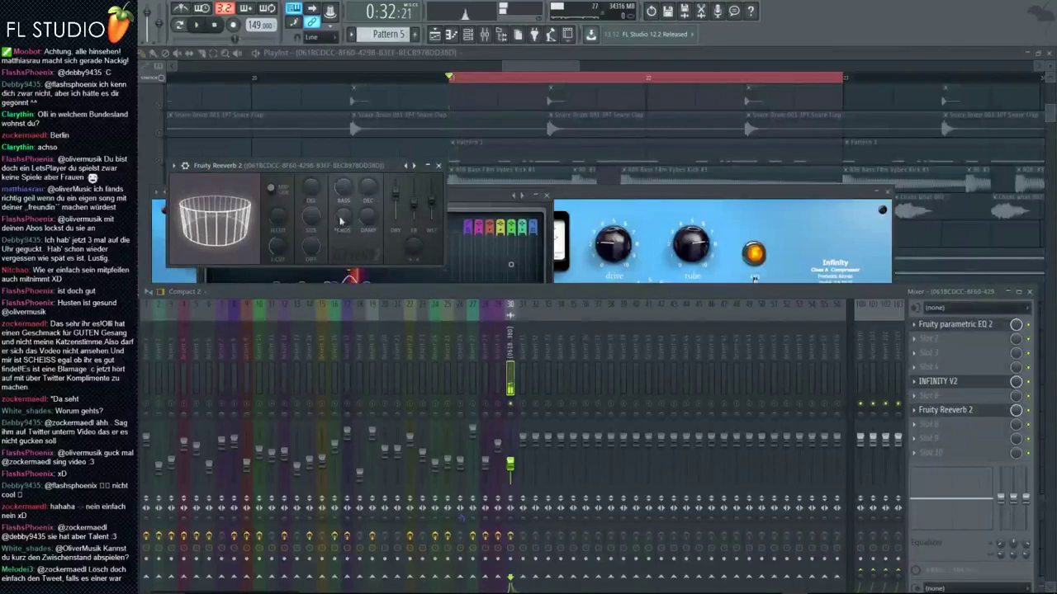
key("space")
left_click_drag(430, 198, 430, 202)
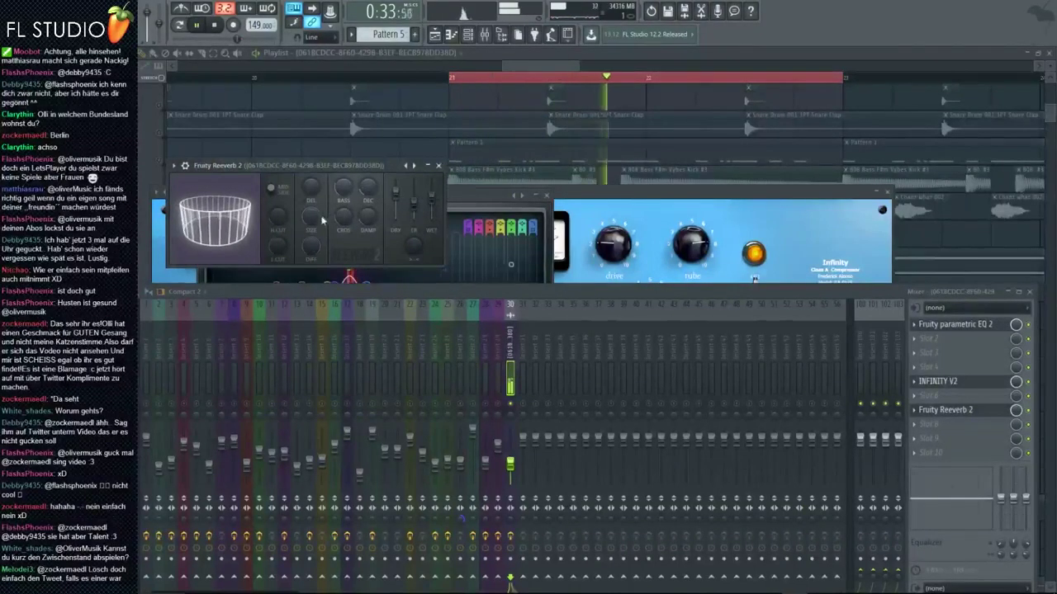
left_click_drag(312, 217, 312, 206)
- Unsolo the take in the mixer and playlist and play the full mix from just after bar 20
right_click(510, 403)
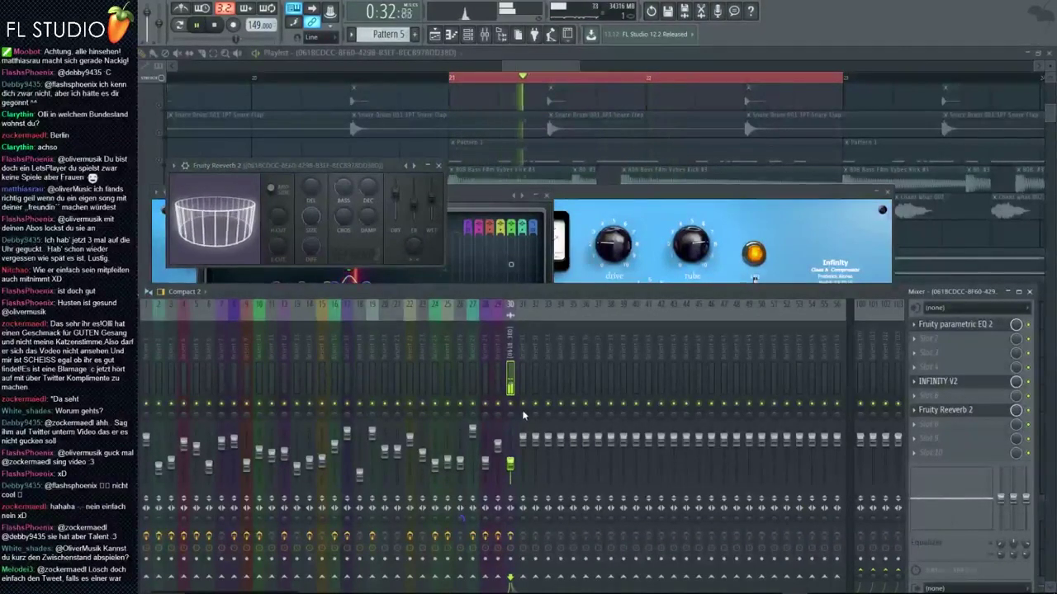
left_click(160, 132)
left_click(294, 75)
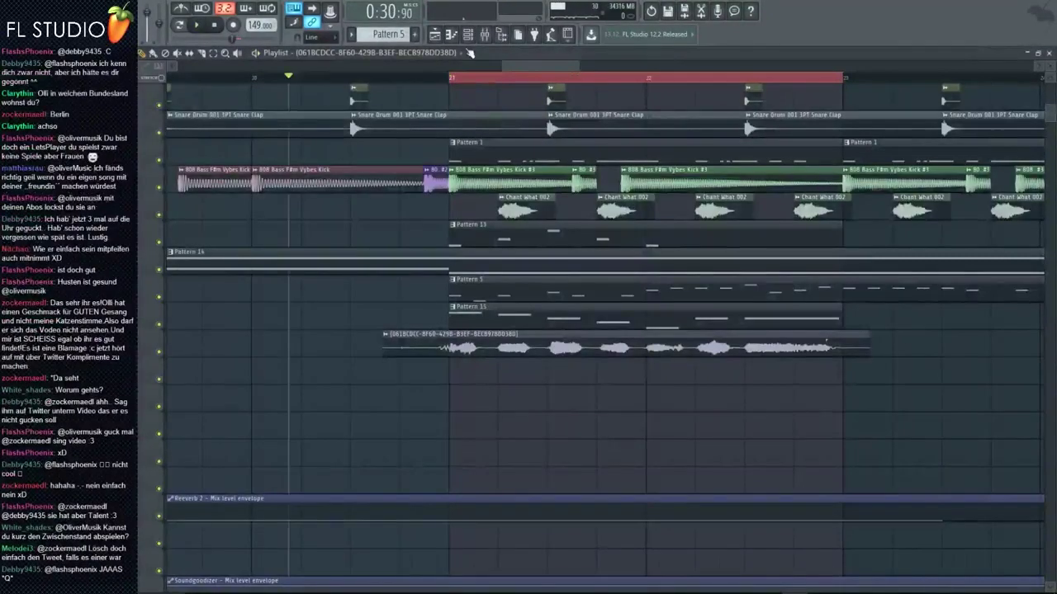
key("space")
left_click(485, 35)
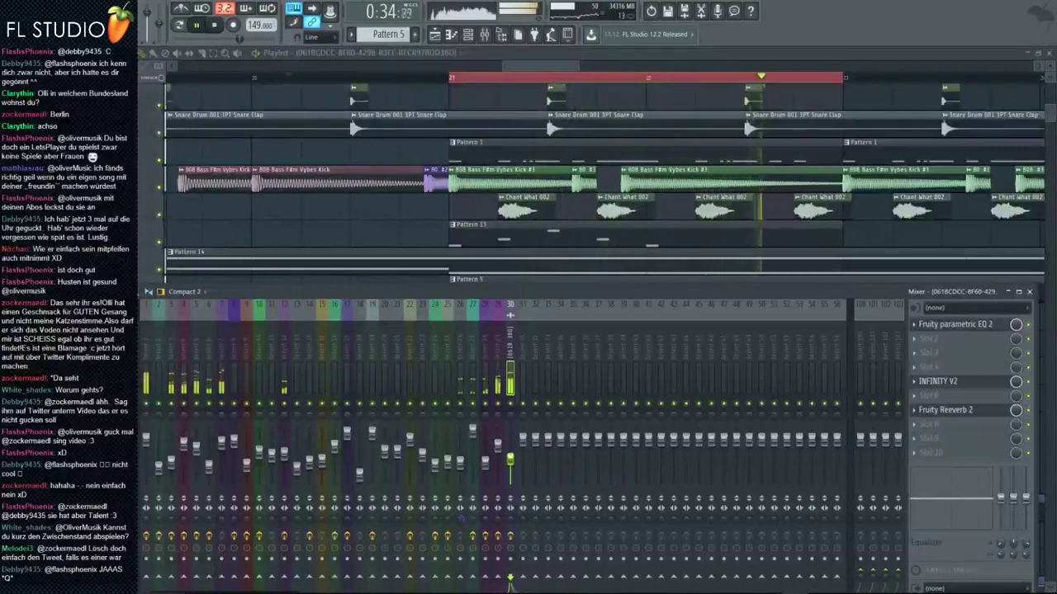
- Select the Pattern 13 clip at bar 21, stop playback and bring the whole arrangement into view
left_click(471, 238, "ctrl")
scroll(474, 251, "down", 7)
key("space")
scroll(454, 250, "down", 5)
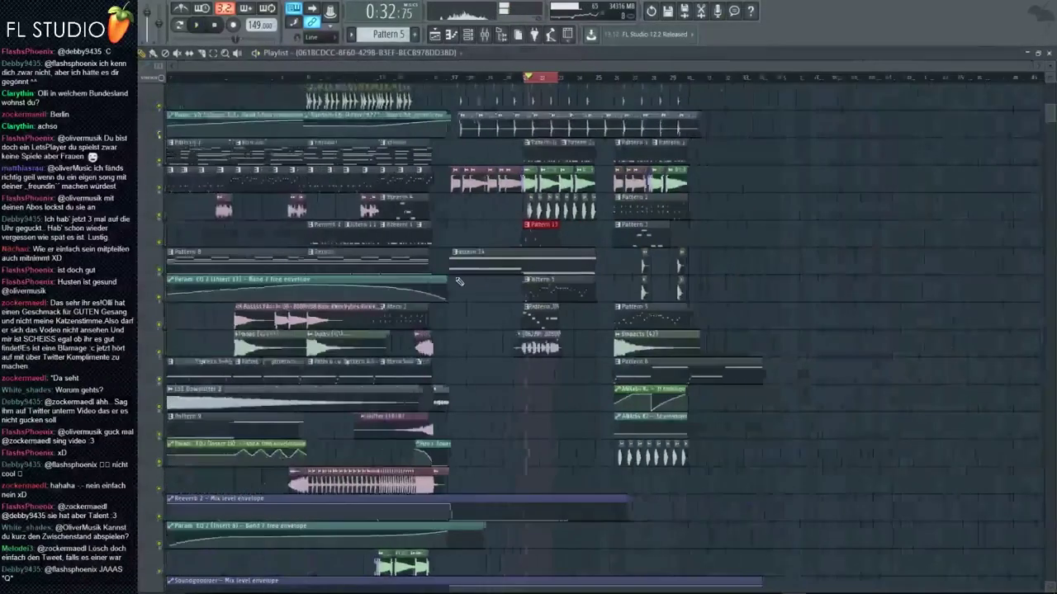